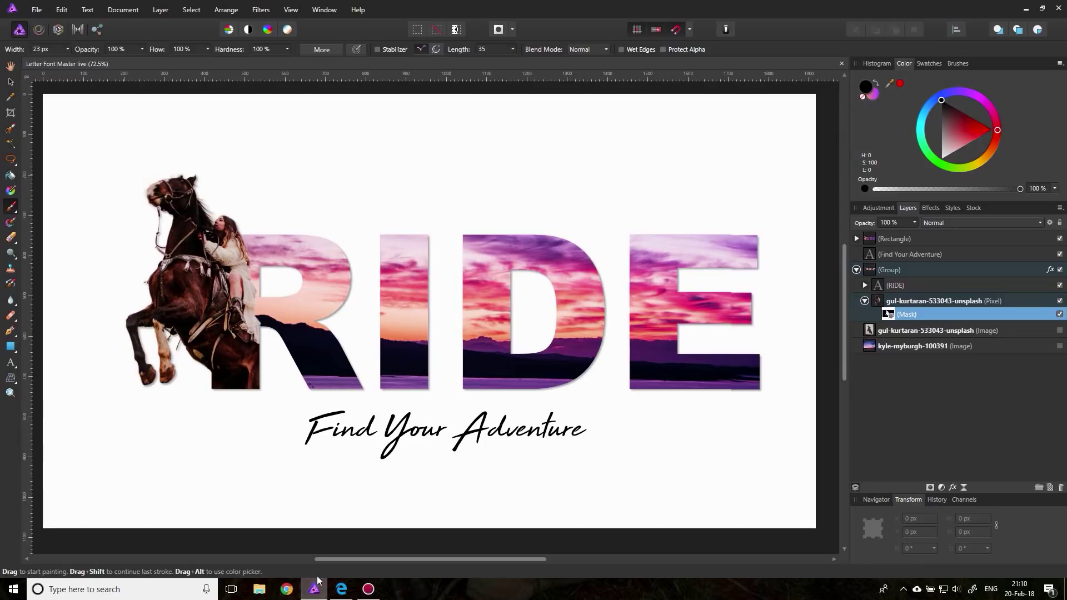
- Switch to the browser and scroll down the Easy Tutorials Patreon page and back to the top
{"action": "left_click", "coordinate": [341, 589]}
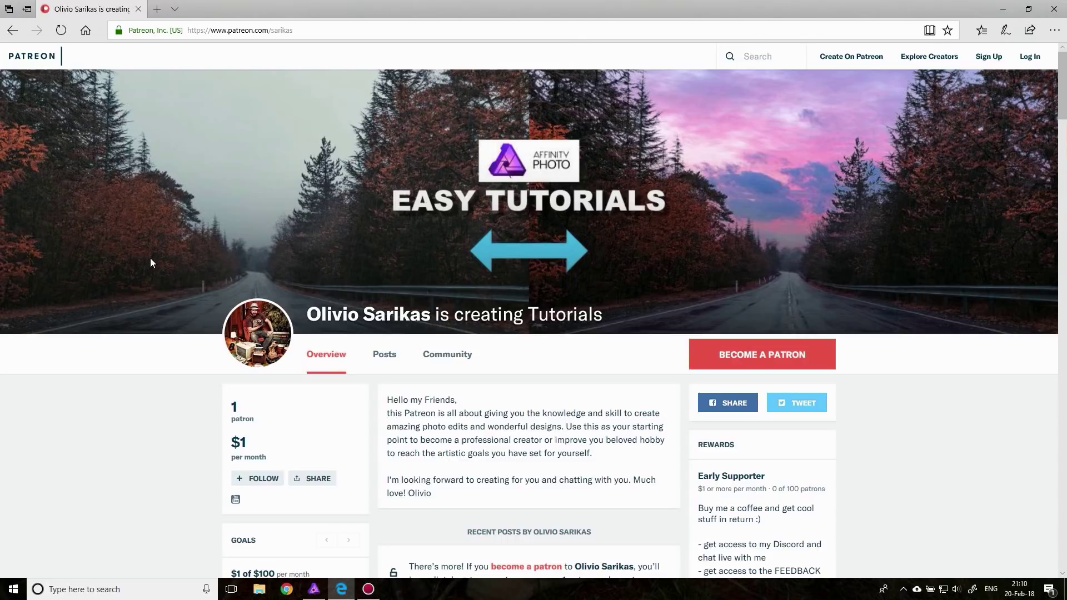
{"action": "scroll", "coordinate": [150, 258], "scroll_direction": "down", "scroll_amount": 7}
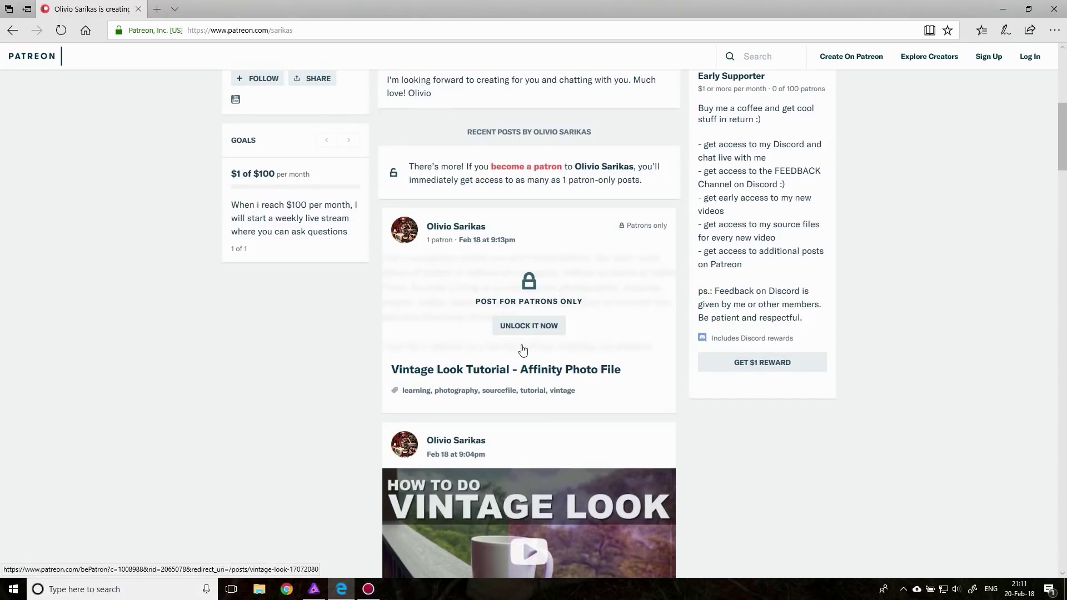
{"action": "scroll", "coordinate": [333, 339], "scroll_direction": "up", "scroll_amount": 1}
{"action": "scroll", "coordinate": [332, 339], "scroll_direction": "up", "scroll_amount": 6}
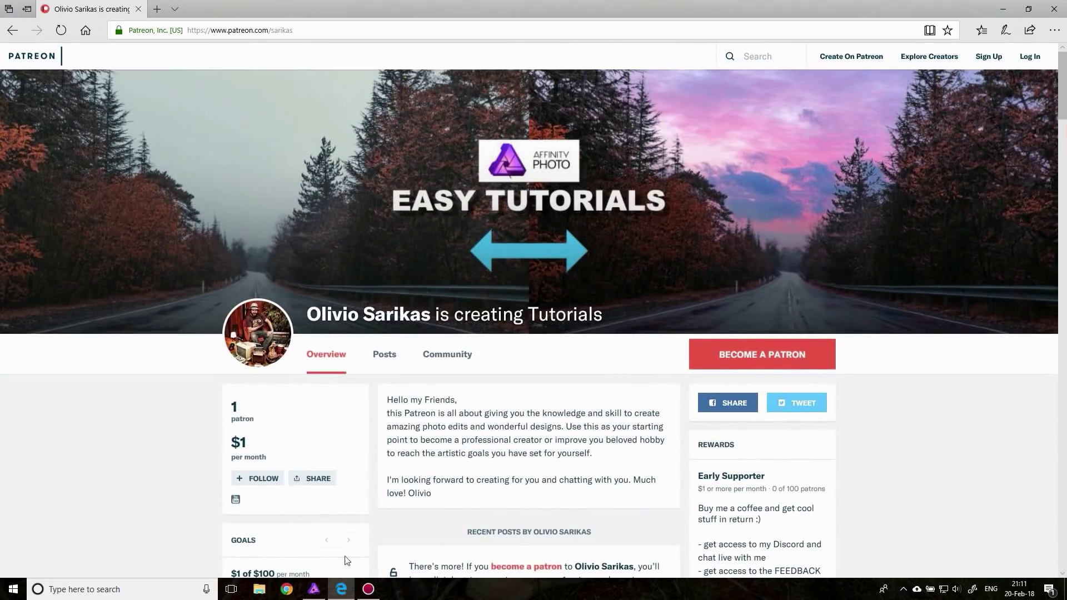
- Return to the Letter Font Master RIDE document in Affinity Photo
{"action": "left_click", "coordinate": [314, 588]}
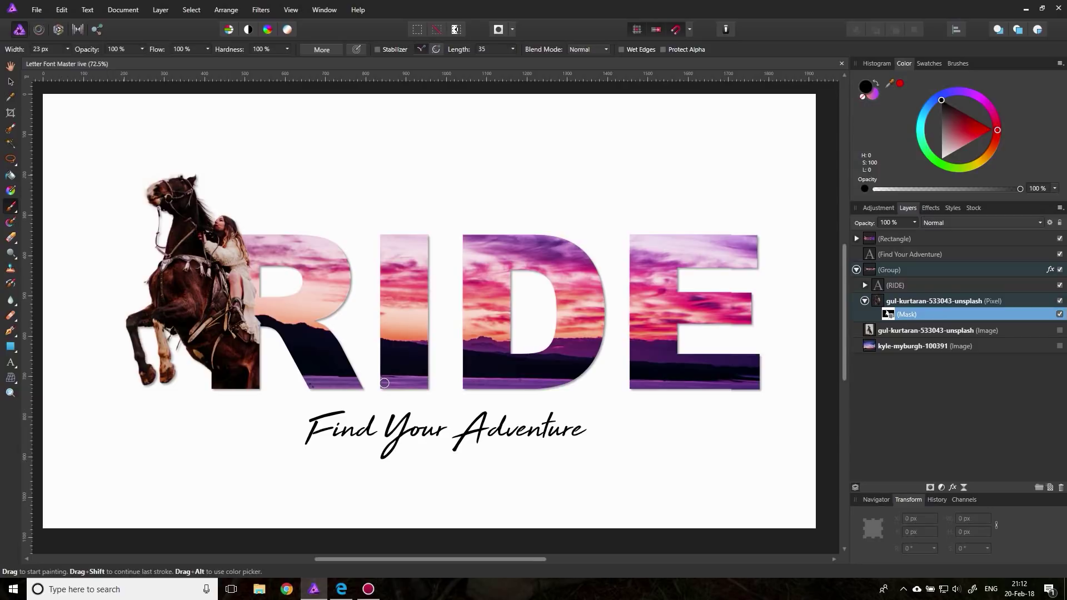
- Delete the colour-grade rectangle, tagline and RIDE group from the Layers panel
{"action": "left_click", "coordinate": [864, 287]}
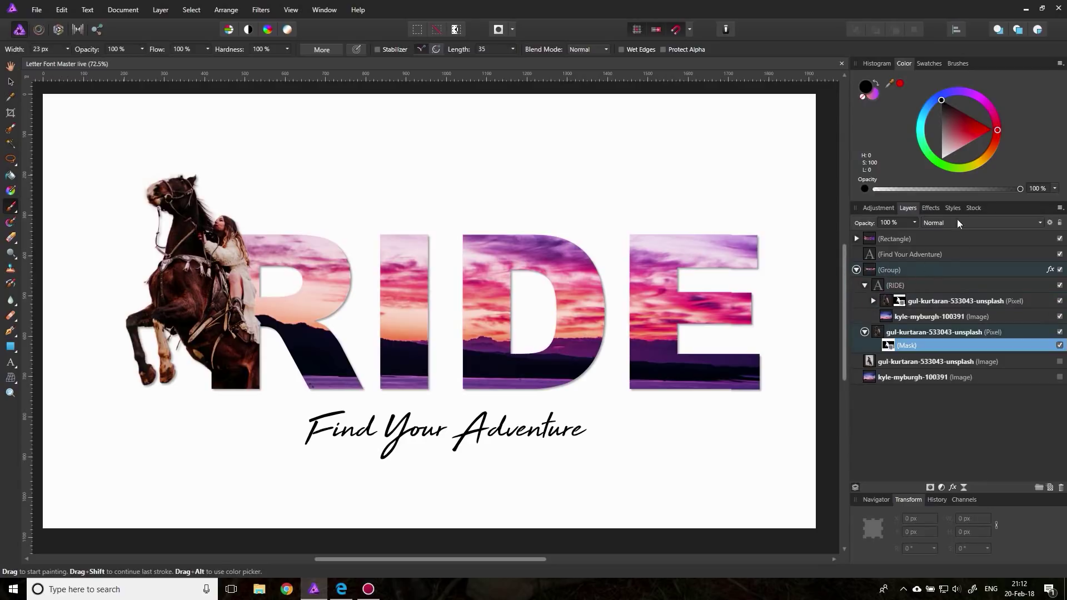
{"action": "left_click", "coordinate": [856, 269]}
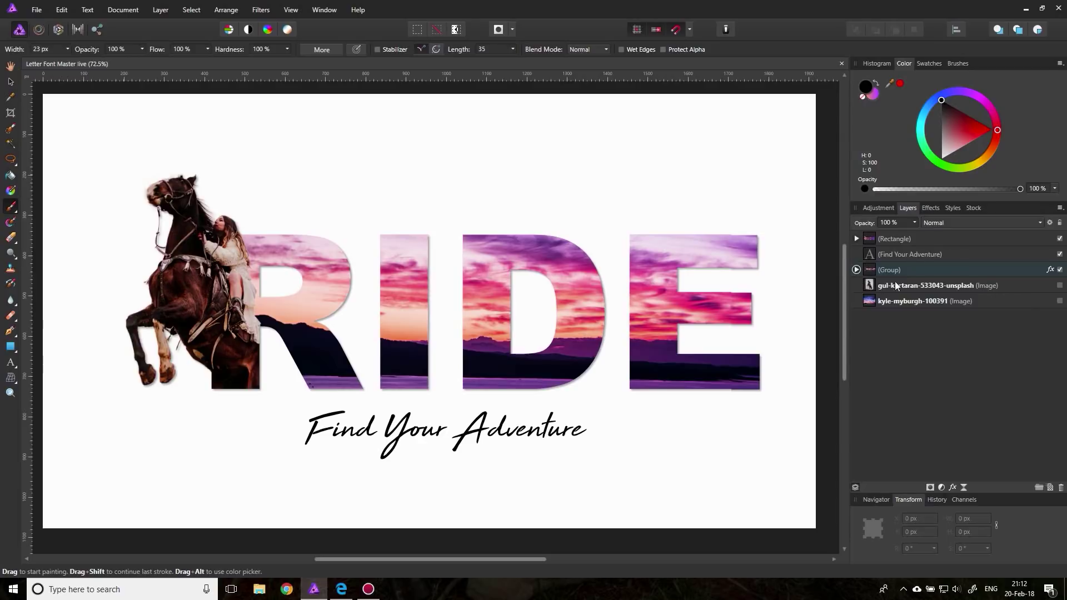
{"action": "left_click", "coordinate": [871, 241]}
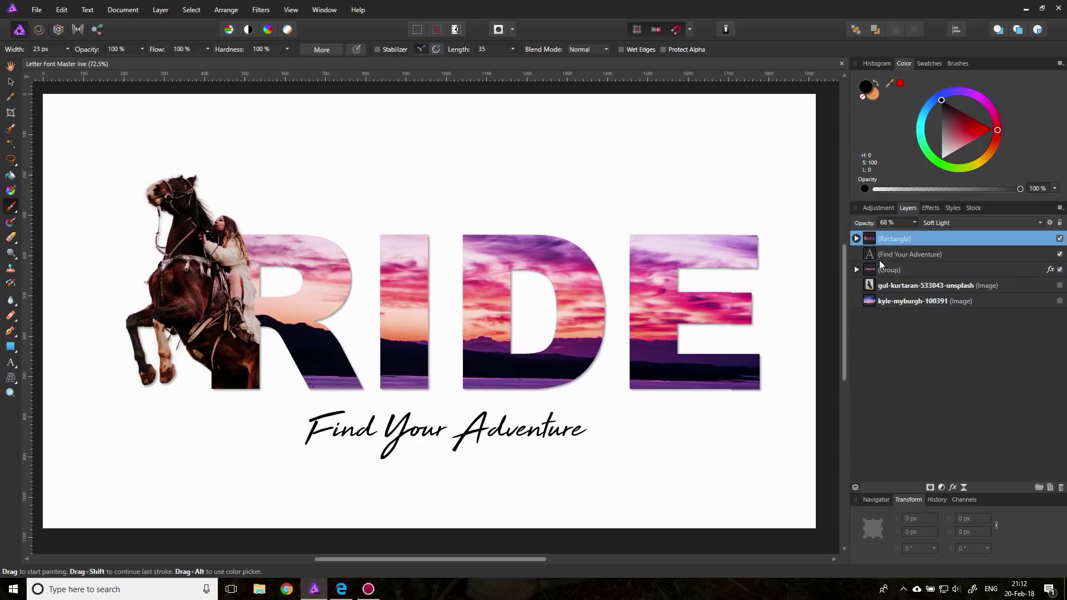
{"action": "left_click", "coordinate": [909, 269], "text": "shift"}
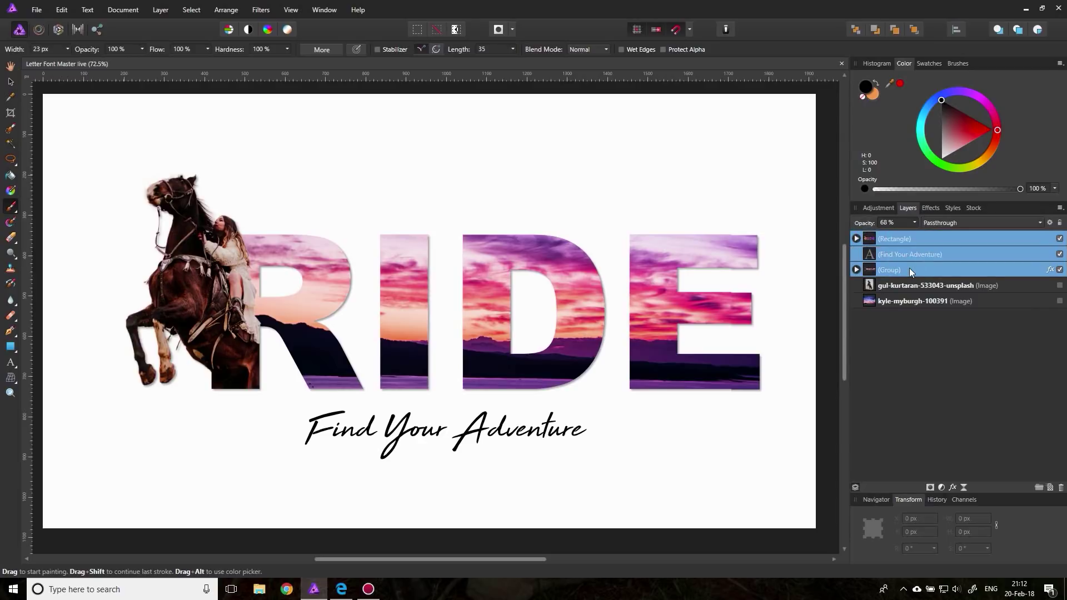
{"action": "key", "text": "Delete"}
- Reposition the horse and sunset photos, leaving both layers hidden and the horse layer selected
{"action": "left_click", "coordinate": [1057, 239]}
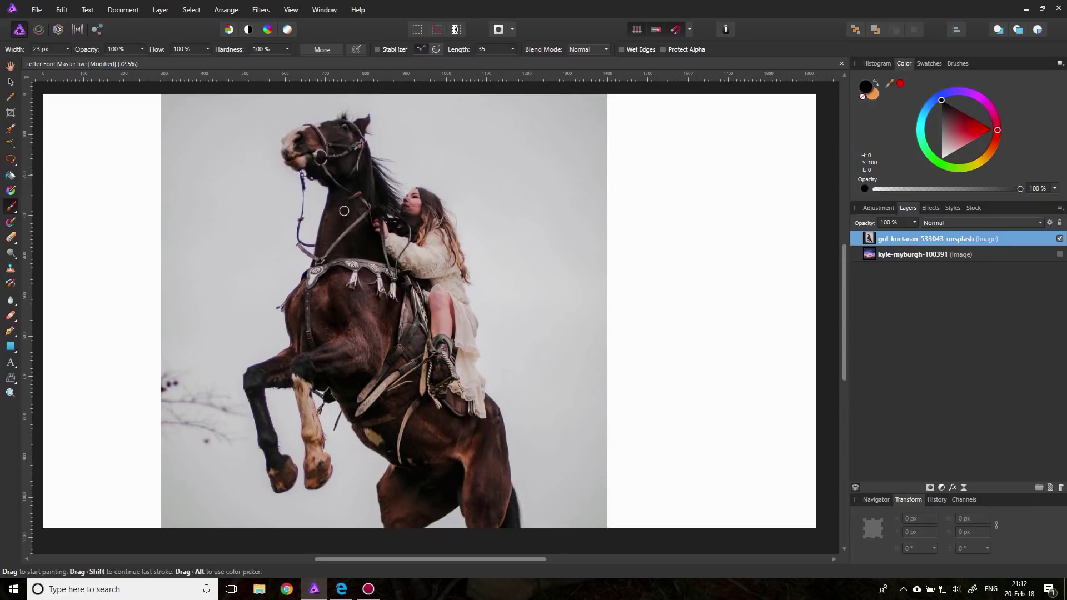
{"action": "left_click", "coordinate": [1060, 254]}
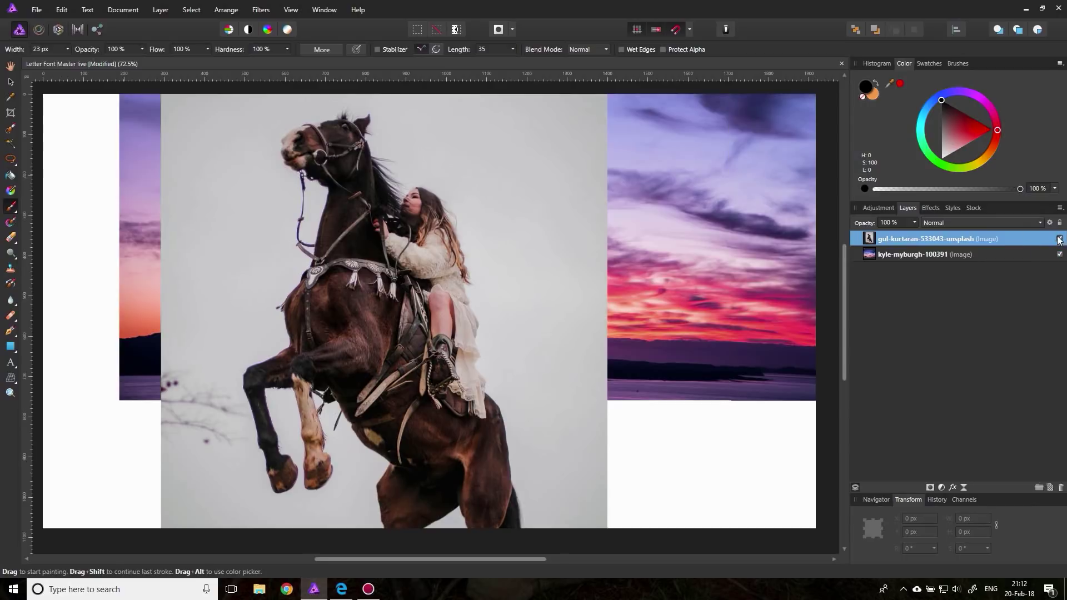
{"action": "left_click", "coordinate": [1059, 238]}
{"action": "left_click", "coordinate": [11, 82]}
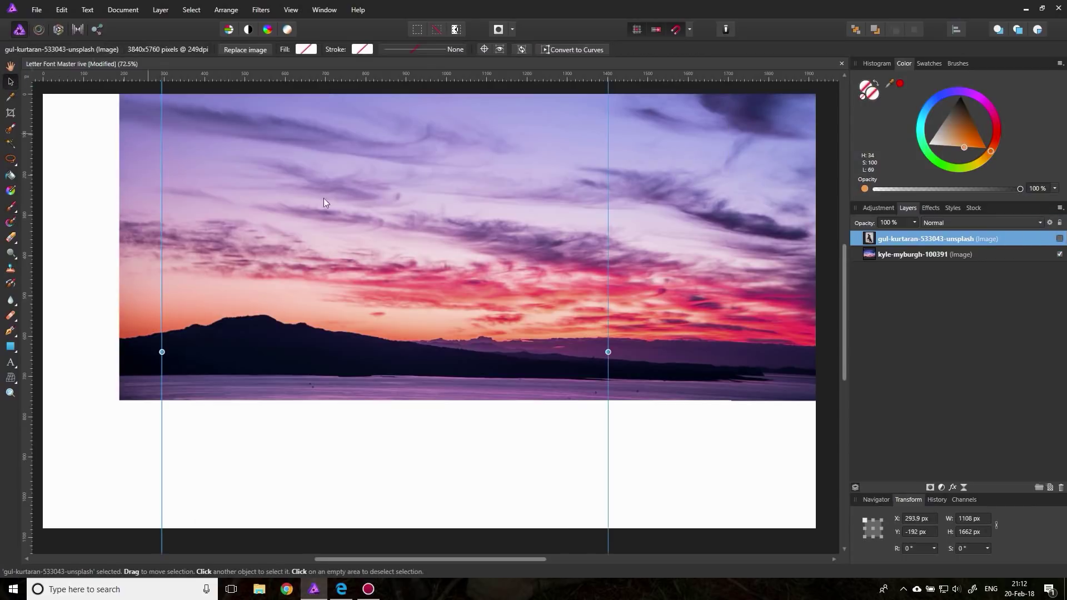
{"action": "left_click_drag", "start_coordinate": [443, 219], "coordinate": [400, 266]}
{"action": "left_click", "coordinate": [653, 262]}
{"action": "mouse_move", "coordinate": [653, 258]}
{"action": "left_mouse_down"}
{"action": "mouse_move", "coordinate": [562, 352]}
{"action": "mouse_move", "coordinate": [679, 287]}
{"action": "mouse_move", "coordinate": [588, 306]}
{"action": "mouse_move", "coordinate": [534, 295]}
{"action": "mouse_move", "coordinate": [669, 247]}
{"action": "mouse_move", "coordinate": [670, 259]}
{"action": "left_mouse_up"}
{"action": "left_click", "coordinate": [1059, 254]}
{"action": "left_click", "coordinate": [995, 239]}
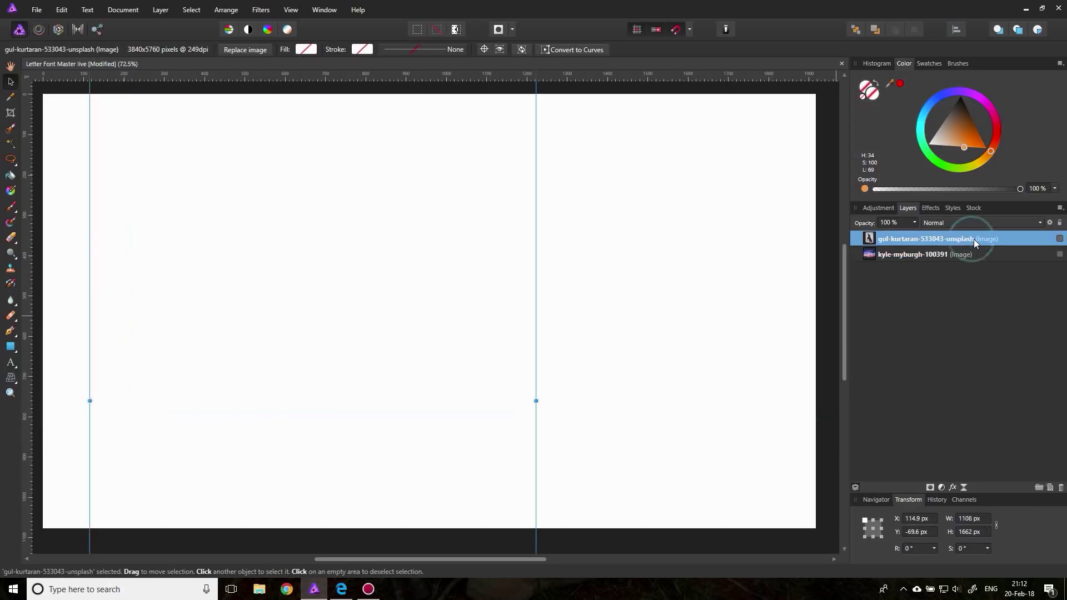
- Set the Artistic Text font to Arial Black, then discard the empty text frame
{"action": "left_click", "coordinate": [10, 366]}
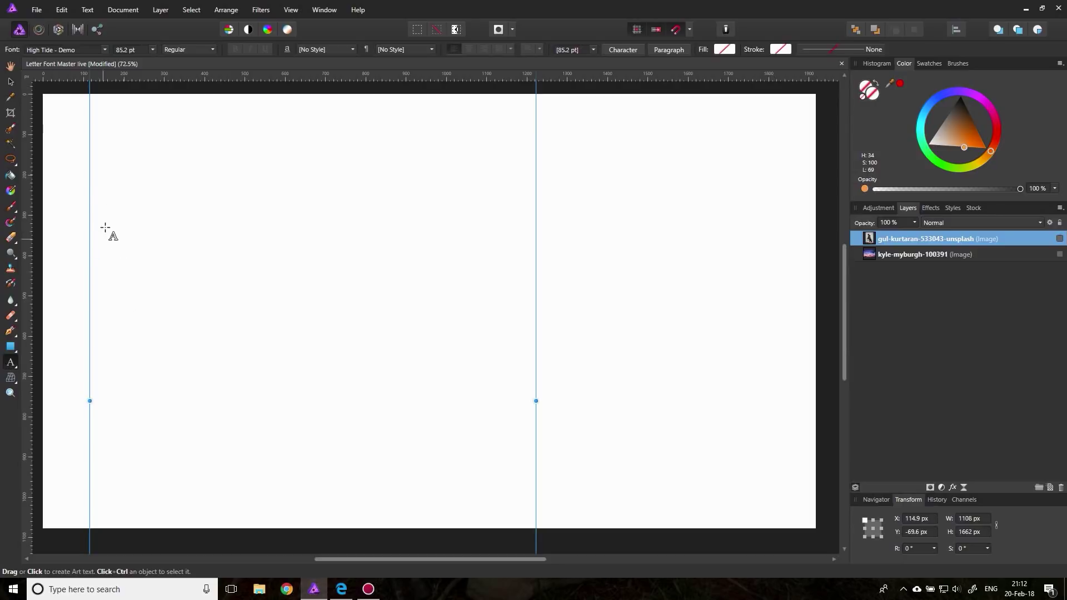
{"action": "left_click_drag", "start_coordinate": [91, 177], "coordinate": [217, 351]}
{"action": "left_click", "coordinate": [104, 50]}
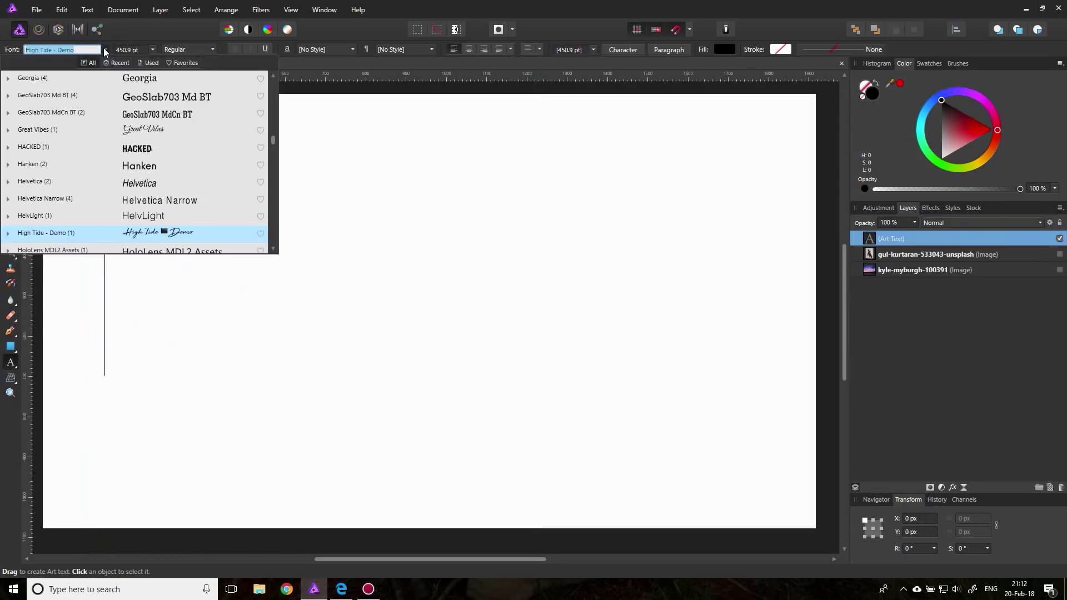
{"action": "scroll", "coordinate": [133, 183], "scroll_direction": "up", "scroll_amount": 5}
{"action": "scroll", "coordinate": [132, 167], "scroll_direction": "up", "scroll_amount": 5}
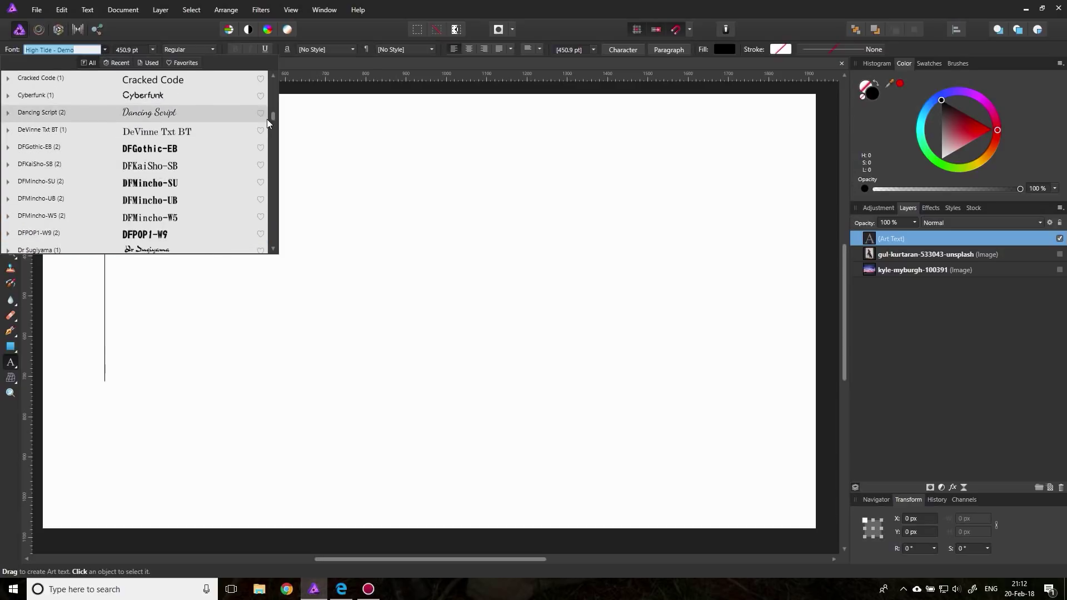
{"action": "left_click_drag", "start_coordinate": [271, 119], "coordinate": [263, 68]}
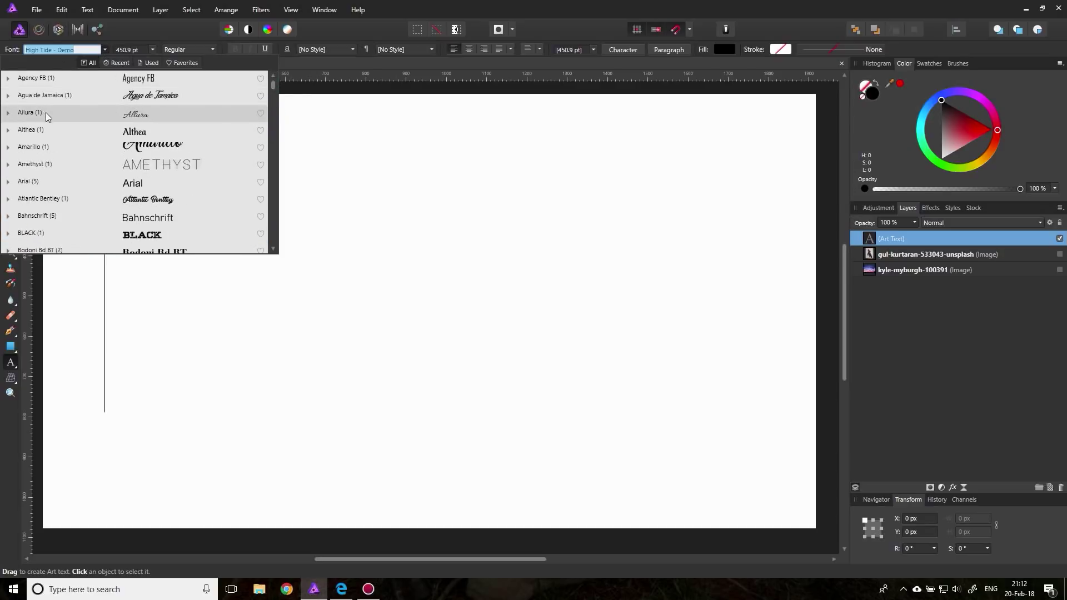
{"action": "left_click", "coordinate": [53, 183]}
{"action": "left_click", "coordinate": [189, 49]}
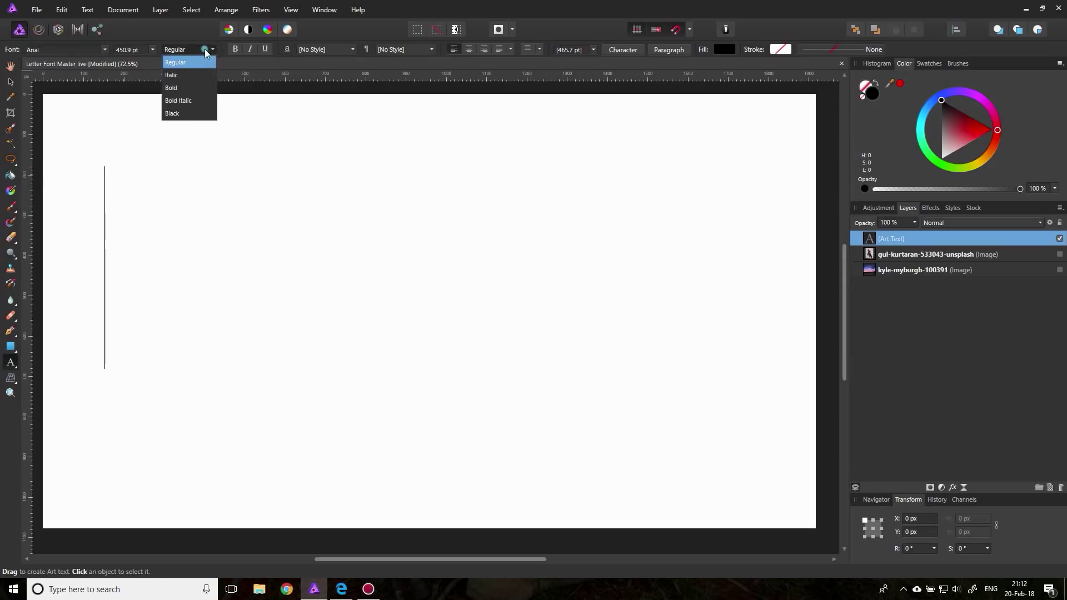
{"action": "left_click", "coordinate": [184, 115]}
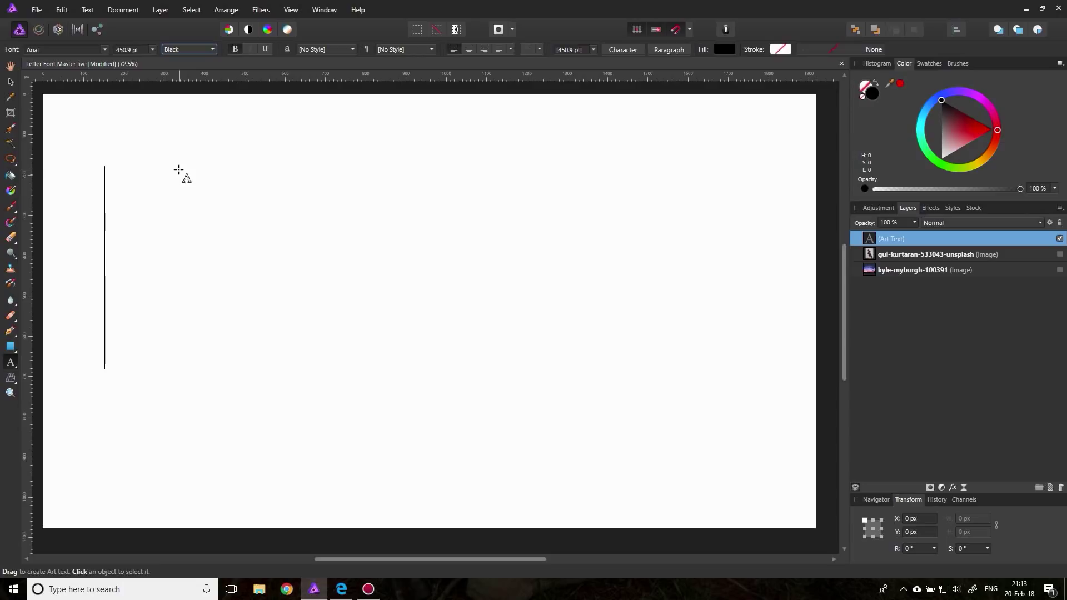
{"action": "key", "text": "Escape"}
- Type RIDE in Arial Black, scale it down to 516.5 pt and centre it on the page
{"action": "left_click_drag", "start_coordinate": [77, 155], "coordinate": [252, 399]}
{"action": "type", "text": "RIDE"}
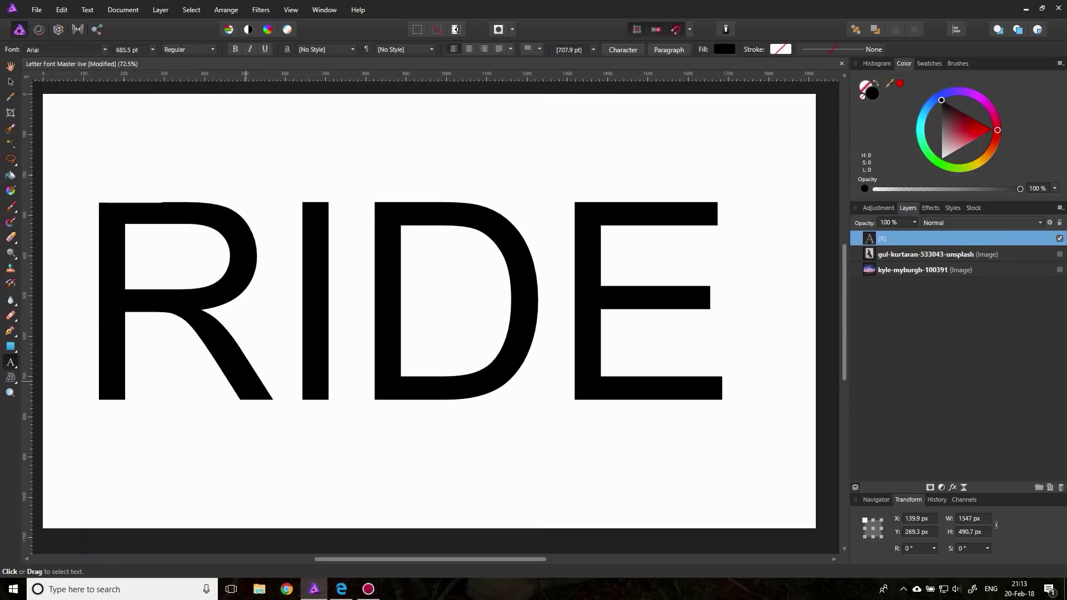
{"action": "key", "text": "Escape"}
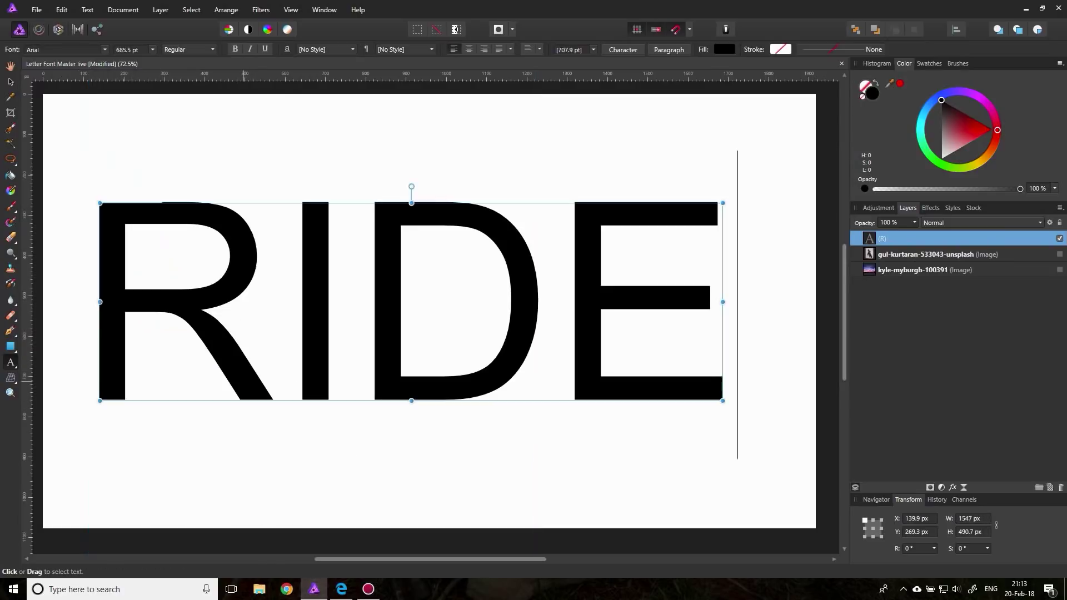
{"action": "left_click", "coordinate": [11, 82]}
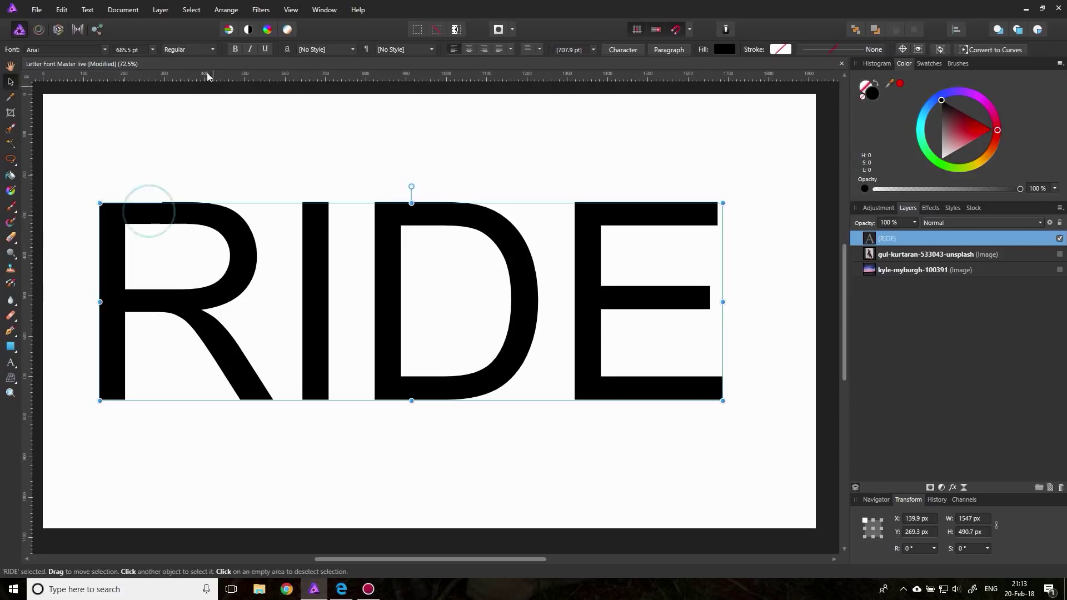
{"action": "left_click", "coordinate": [199, 50]}
{"action": "left_click", "coordinate": [174, 113]}
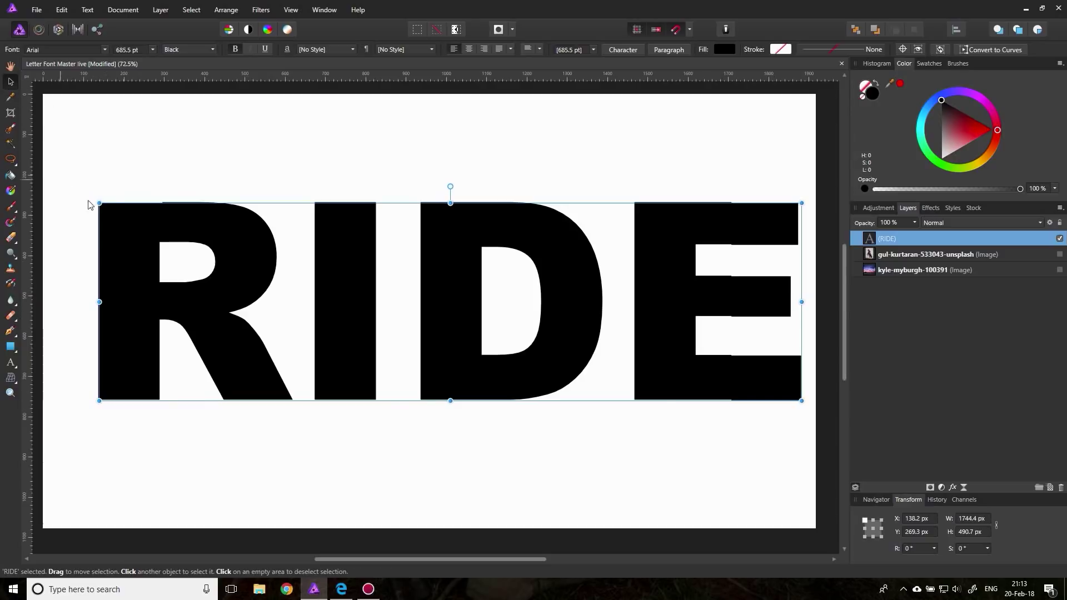
{"action": "left_click_drag", "start_coordinate": [99, 400], "coordinate": [186, 367]}
{"action": "left_click_drag", "start_coordinate": [429, 259], "coordinate": [458, 265]}
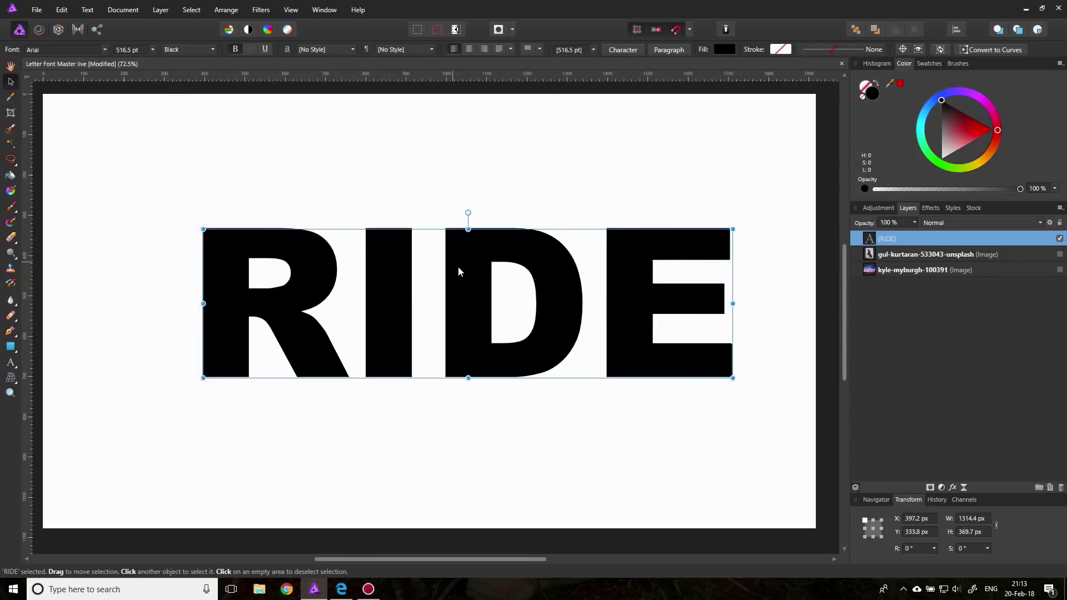
- Show the horse photo, shift it into view, and lower the RIDE text opacity to see it
{"action": "left_click", "coordinate": [1060, 254]}
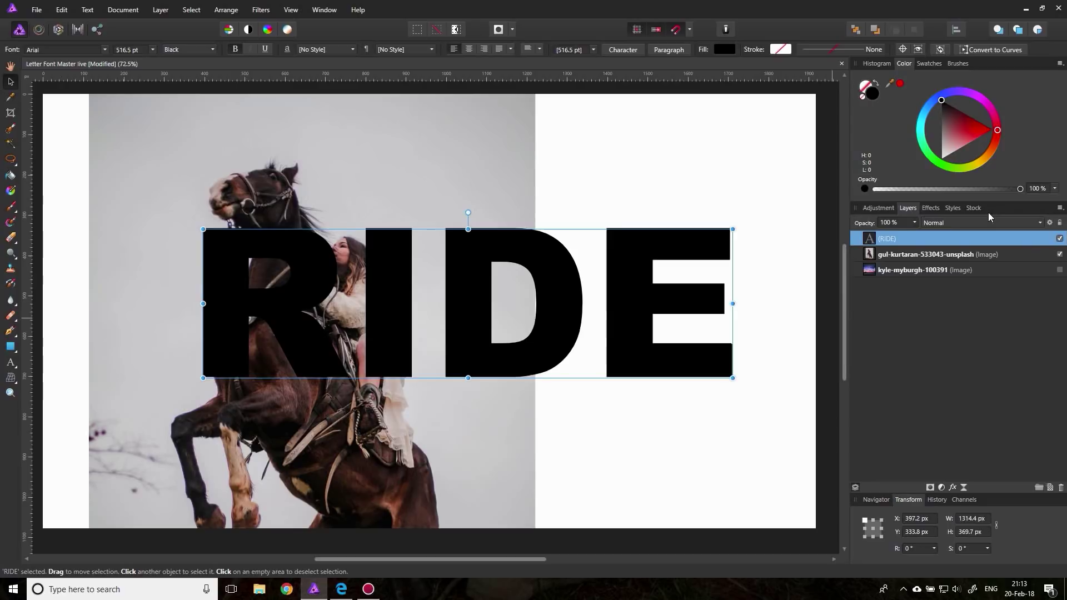
{"action": "left_click", "coordinate": [871, 255]}
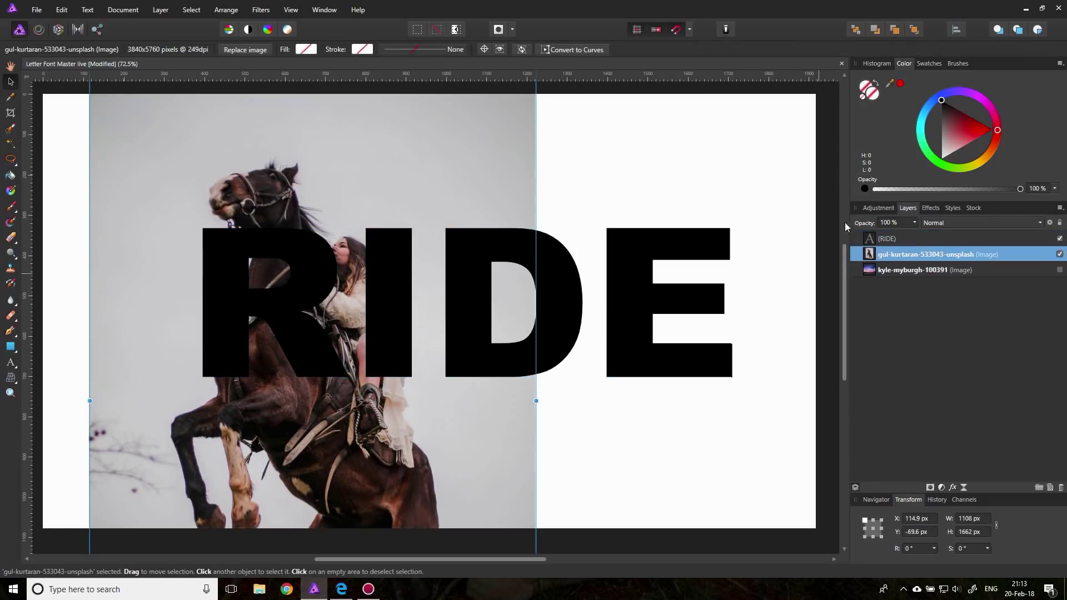
{"action": "left_click", "coordinate": [1060, 238]}
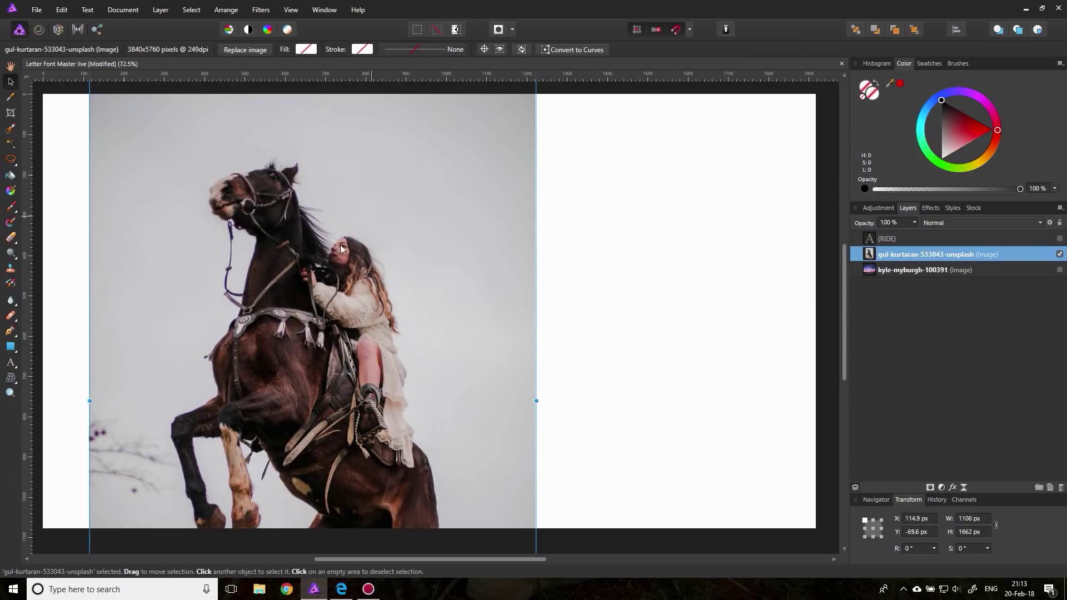
{"action": "left_click_drag", "start_coordinate": [354, 349], "coordinate": [396, 392]}
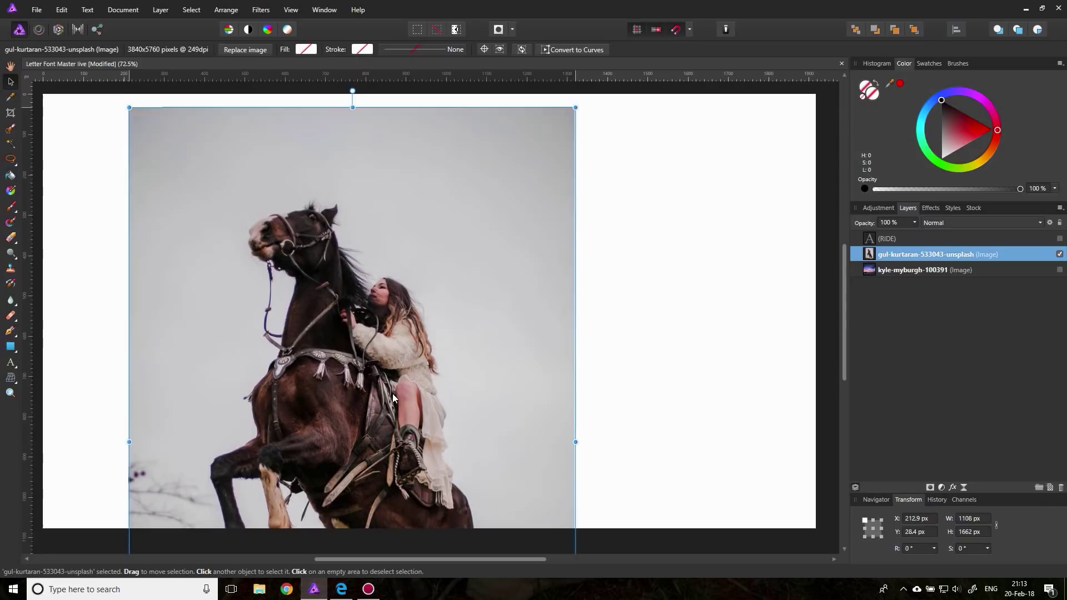
{"action": "left_click", "coordinate": [1060, 239]}
{"action": "left_click", "coordinate": [887, 239]}
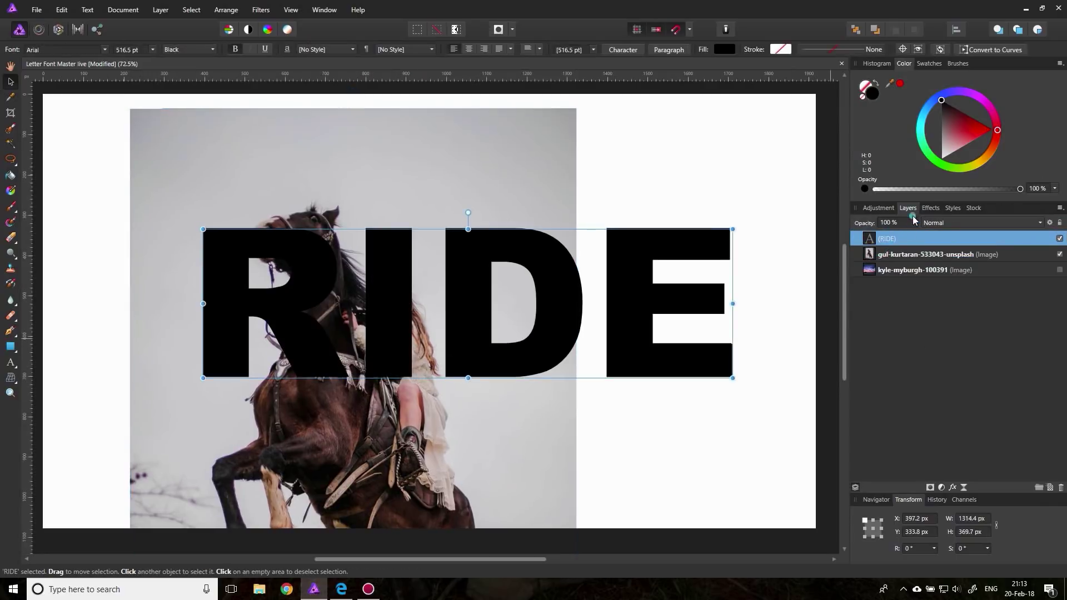
{"action": "left_click", "coordinate": [914, 222]}
{"action": "left_click_drag", "start_coordinate": [916, 234], "coordinate": [878, 234]}
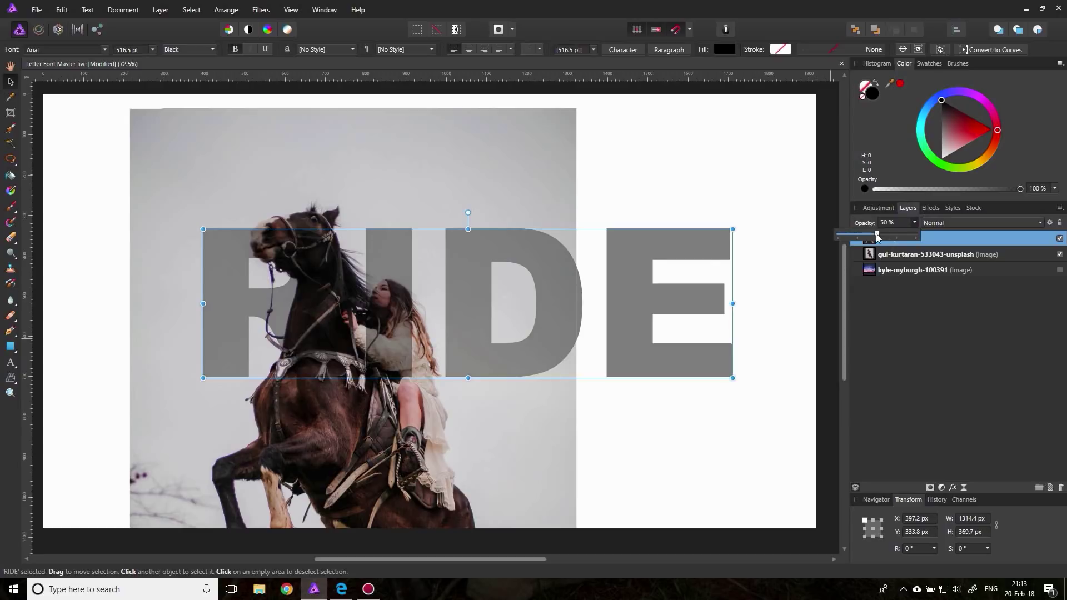
- Shrink the horse photo and nudge it against the page's left edge over the R
{"action": "left_click", "coordinate": [872, 257]}
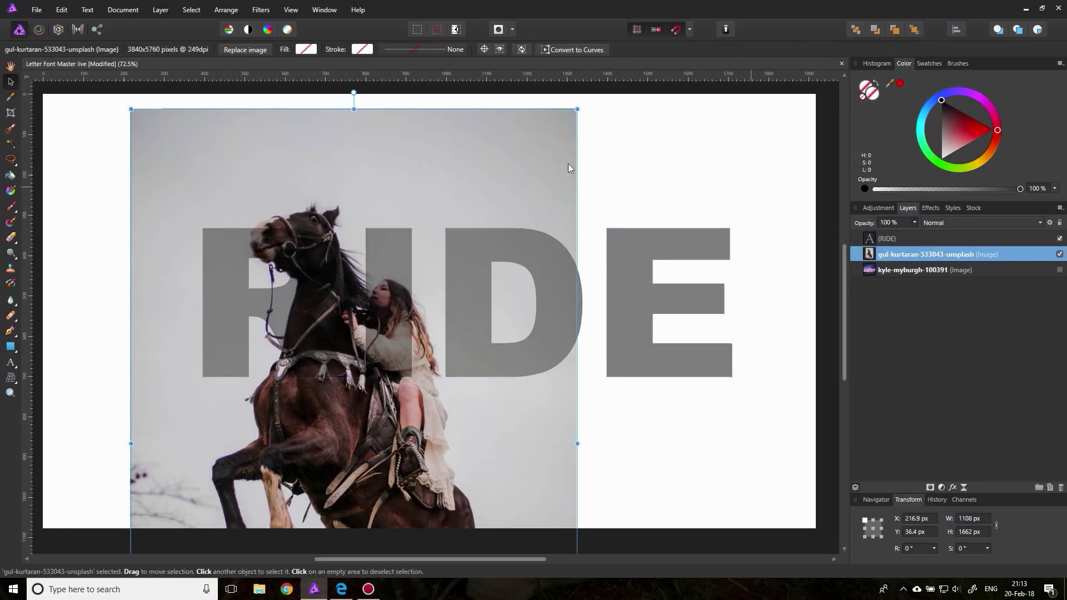
{"action": "left_click_drag", "start_coordinate": [577, 109], "coordinate": [496, 220]}
{"action": "left_click_drag", "start_coordinate": [411, 382], "coordinate": [336, 229]}
{"action": "left_click_drag", "start_coordinate": [350, 156], "coordinate": [350, 222]}
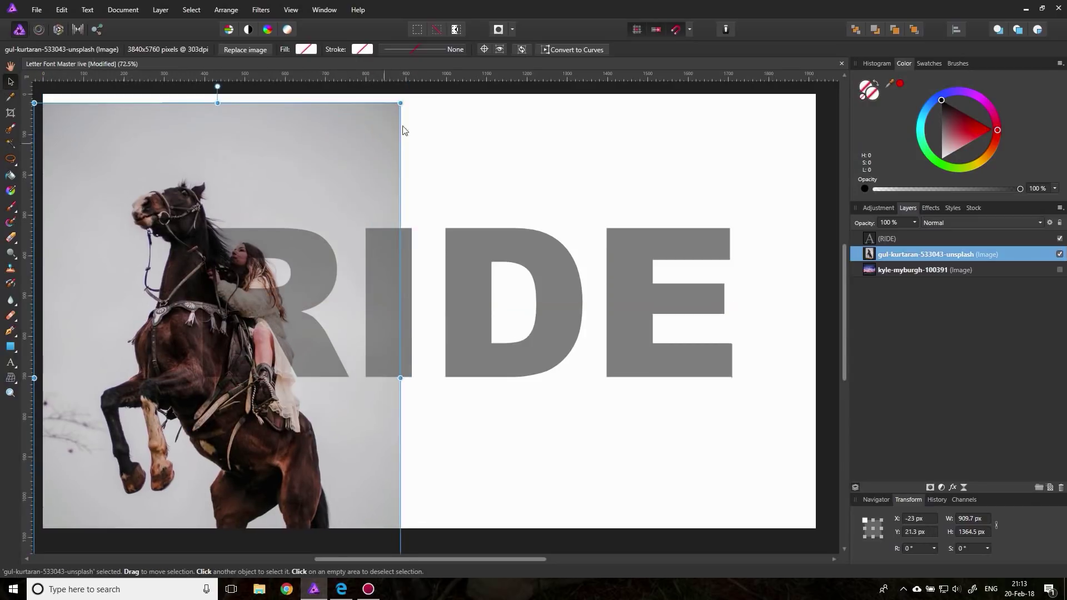
{"action": "left_click_drag", "start_coordinate": [221, 94], "coordinate": [269, 223]}
{"action": "left_click_drag", "start_coordinate": [220, 375], "coordinate": [249, 223]}
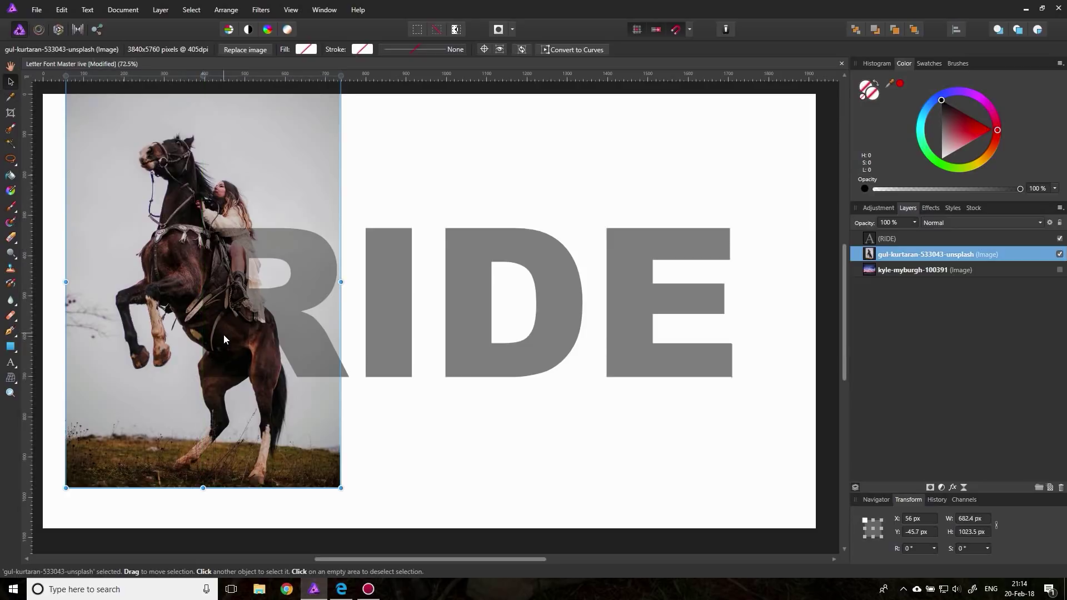
{"action": "left_click_drag", "start_coordinate": [226, 325], "coordinate": [226, 325]}
{"action": "key", "text": "Left"}
{"action": "key", "text": "Left"}
{"action": "key", "text": "Left"}
{"action": "key", "text": "Left"}
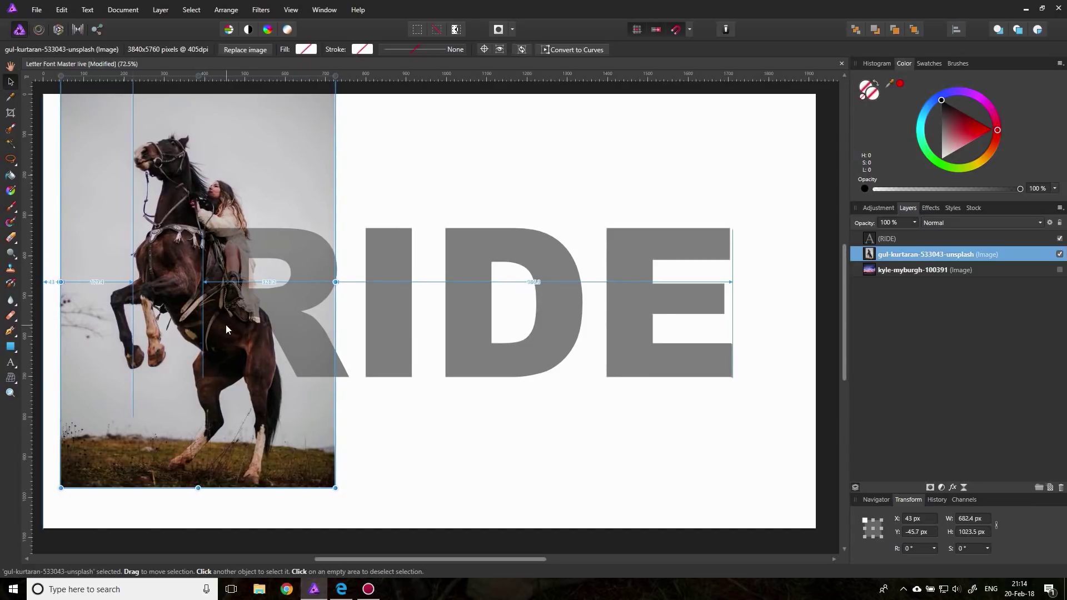
{"action": "key", "text": "Left"}
{"action": "key", "text": "Up"}
{"action": "key", "text": "Up"}
{"action": "key", "text": "Up"}
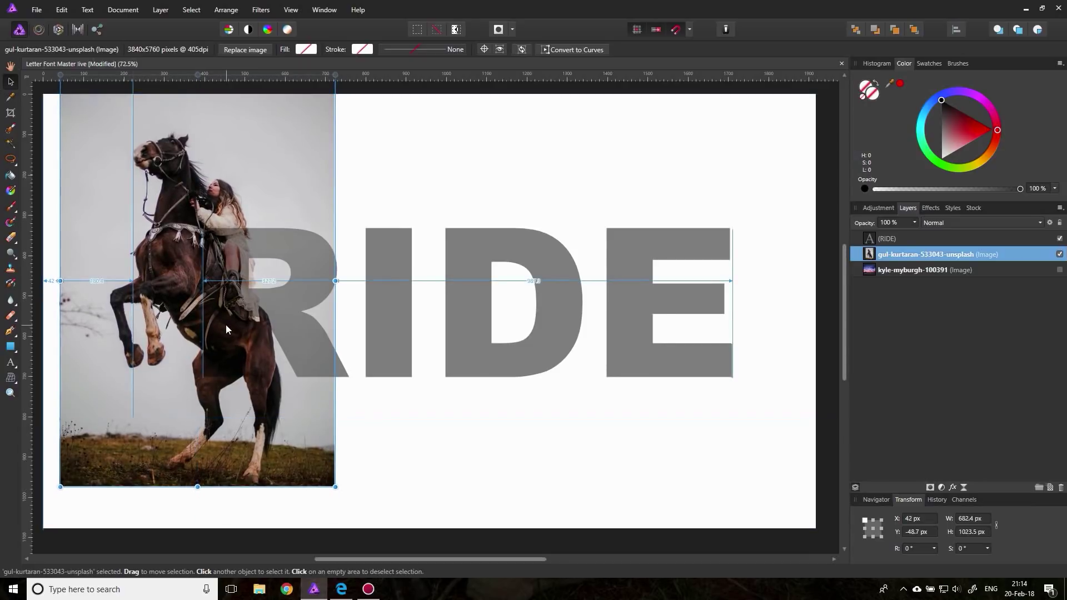
{"action": "key", "text": "Down"}
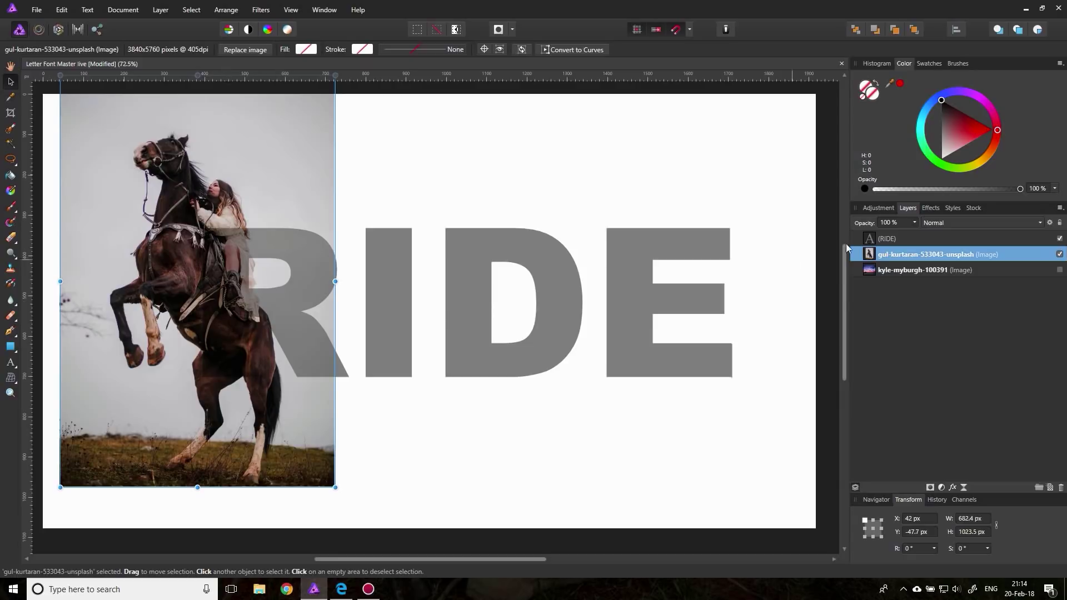
- Hide the RIDE text and rename the horse and sunset layers Rider and Sky
{"action": "left_click", "coordinate": [1061, 238]}
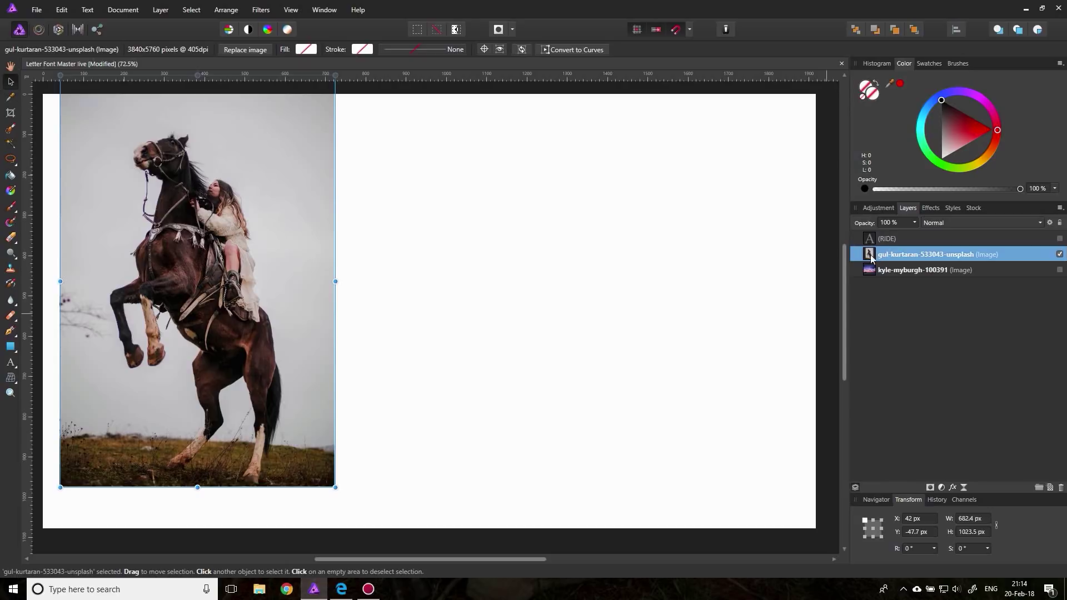
{"action": "double_click", "coordinate": [903, 254]}
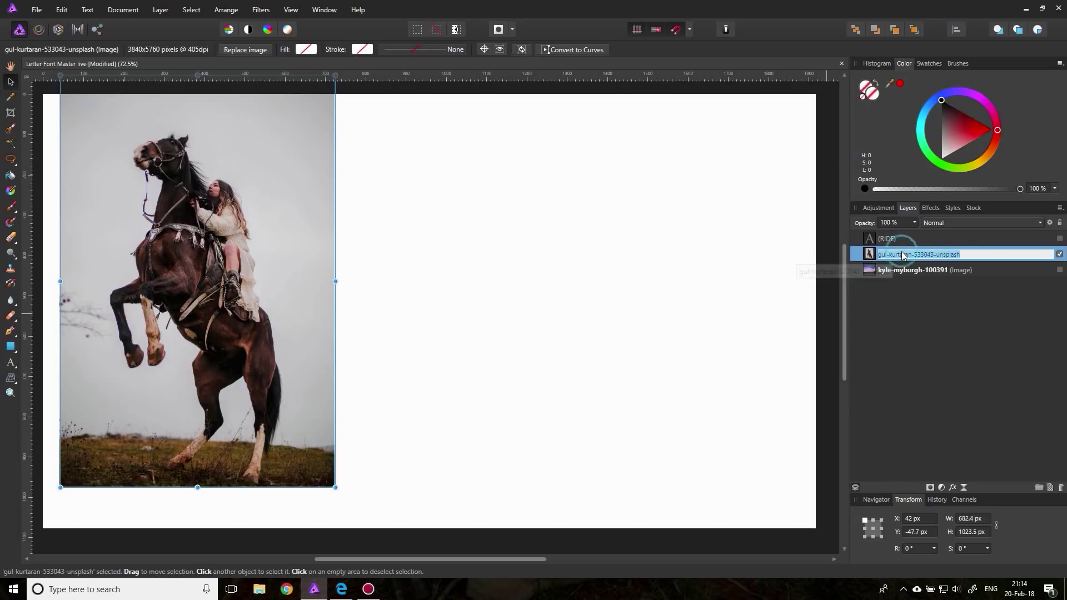
{"action": "type", "text": "Rider"}
{"action": "key", "text": "Return"}
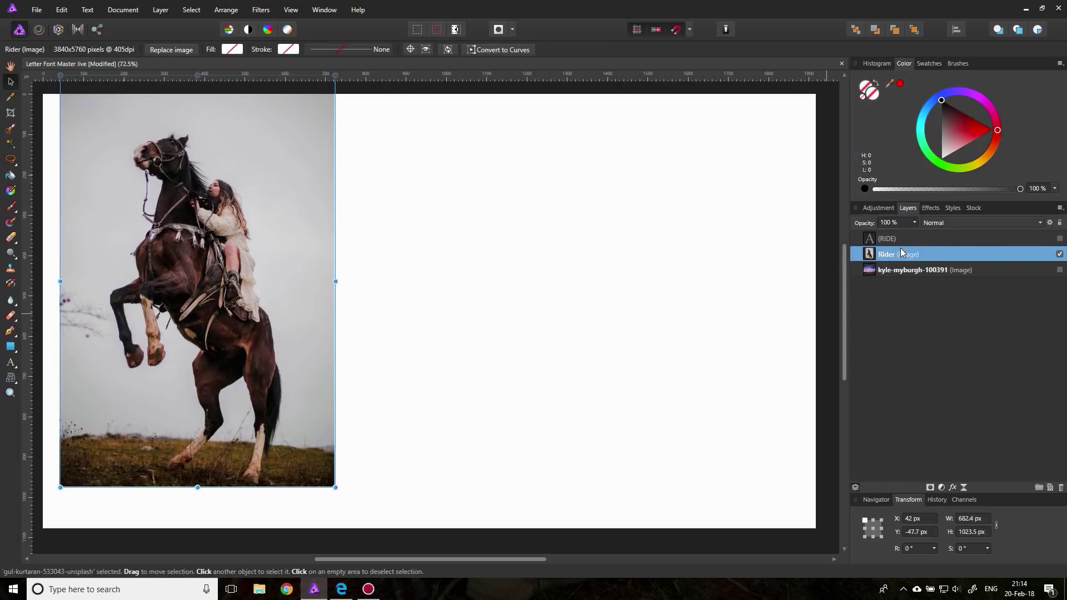
{"action": "double_click", "coordinate": [907, 270]}
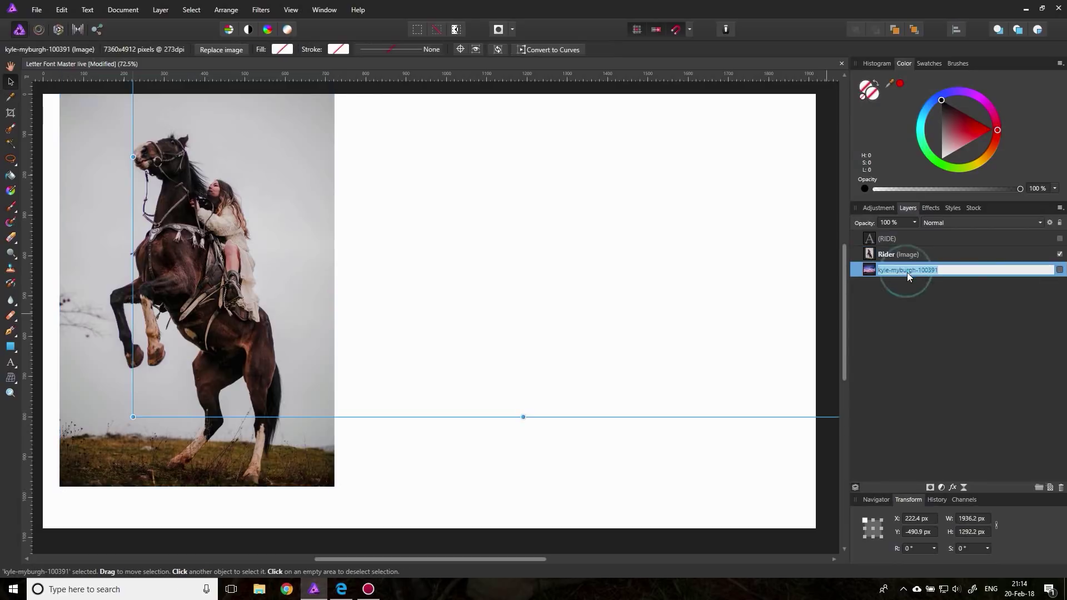
{"action": "type", "text": "S"}
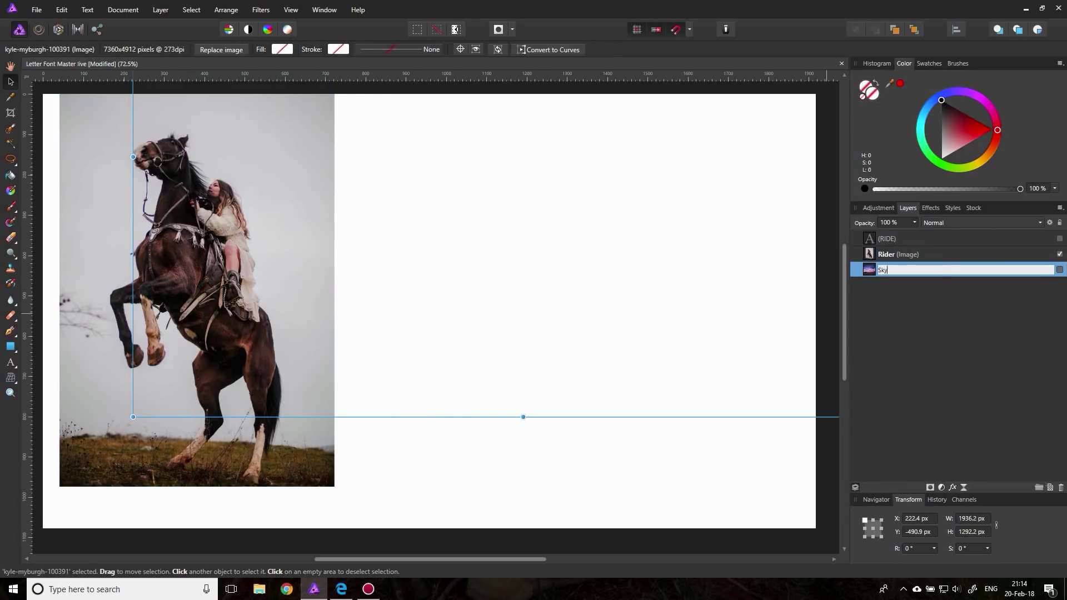
{"action": "type", "text": "ky"}
{"action": "key", "text": "Return"}
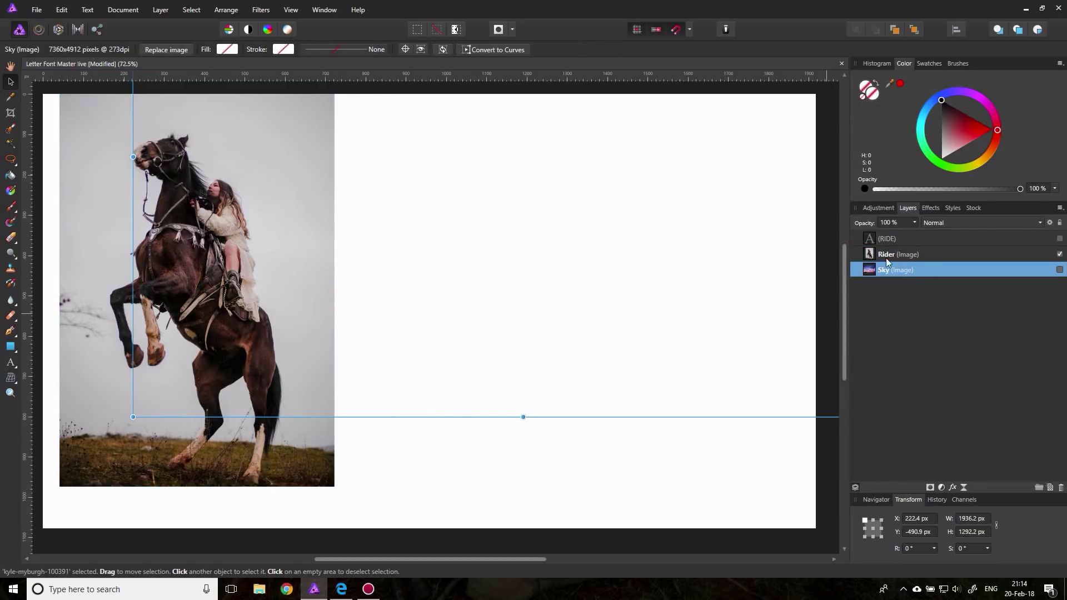
{"action": "left_click", "coordinate": [884, 255]}
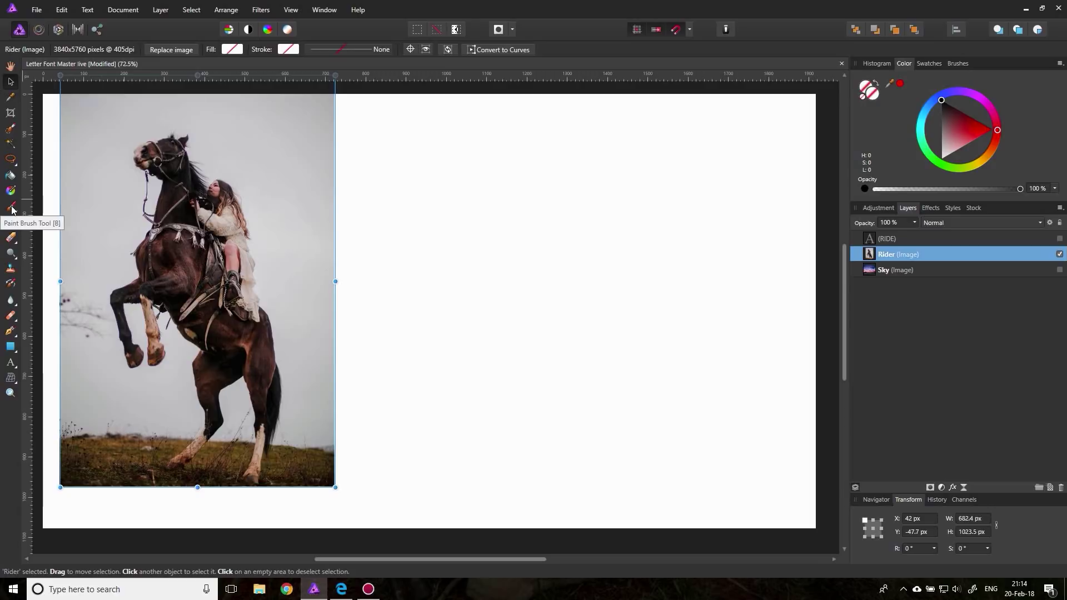
- Paint a selection over the horse and rider, narrowing the brush to 22 px for the chest
{"action": "left_click", "coordinate": [10, 131]}
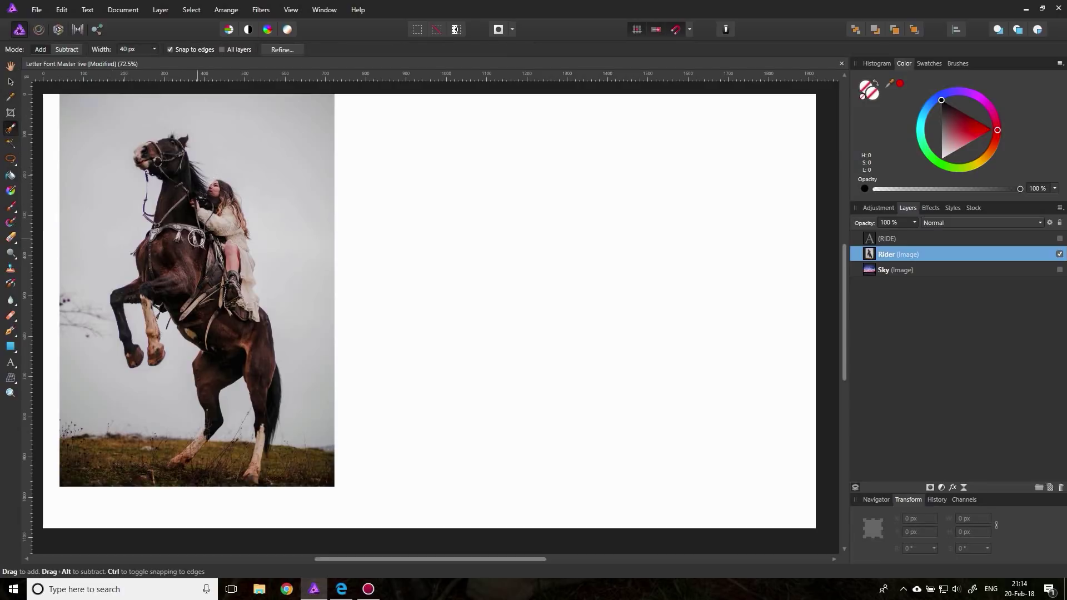
{"action": "mouse_move", "coordinate": [156, 160]}
{"action": "left_mouse_down"}
{"action": "mouse_move", "coordinate": [173, 167]}
{"action": "mouse_move", "coordinate": [147, 251]}
{"action": "mouse_move", "coordinate": [218, 206]}
{"action": "mouse_move", "coordinate": [240, 337]}
{"action": "mouse_move", "coordinate": [256, 359]}
{"action": "left_mouse_up"}
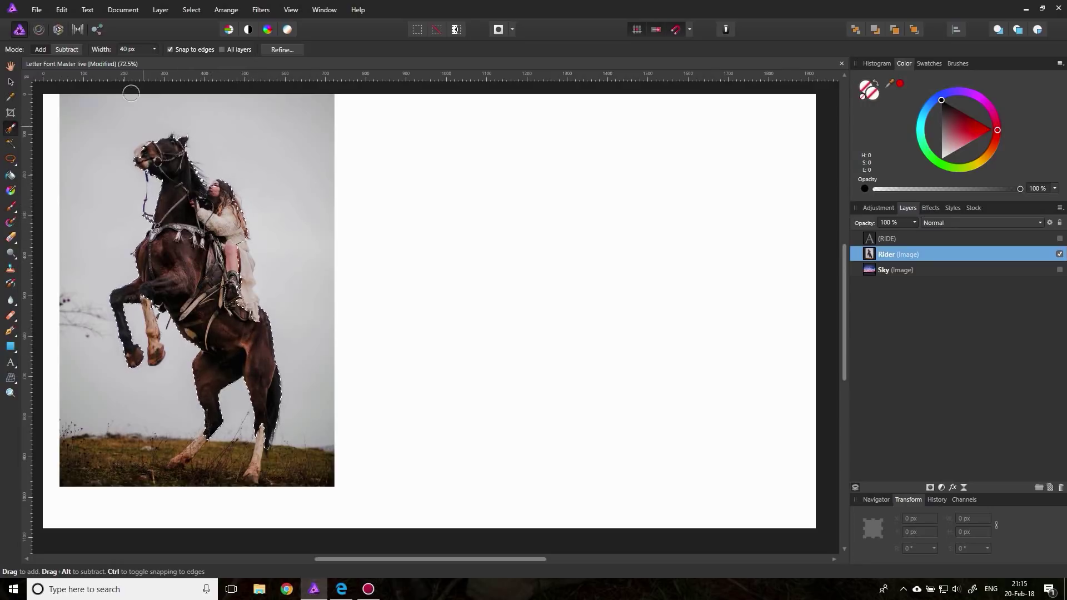
{"action": "left_click", "coordinate": [152, 50]}
{"action": "left_click_drag", "start_coordinate": [152, 59], "coordinate": [146, 61]}
{"action": "left_click_drag", "start_coordinate": [151, 249], "coordinate": [145, 300]}
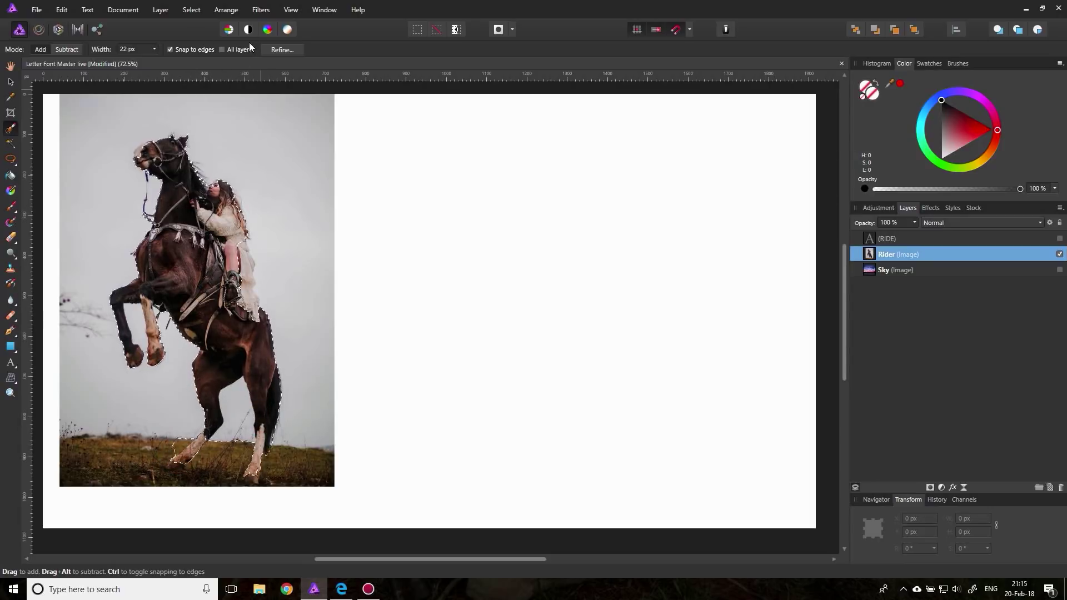
- Open the Refine selection options and zoom the view to 120% on the horse and rider
{"action": "left_click", "coordinate": [280, 50]}
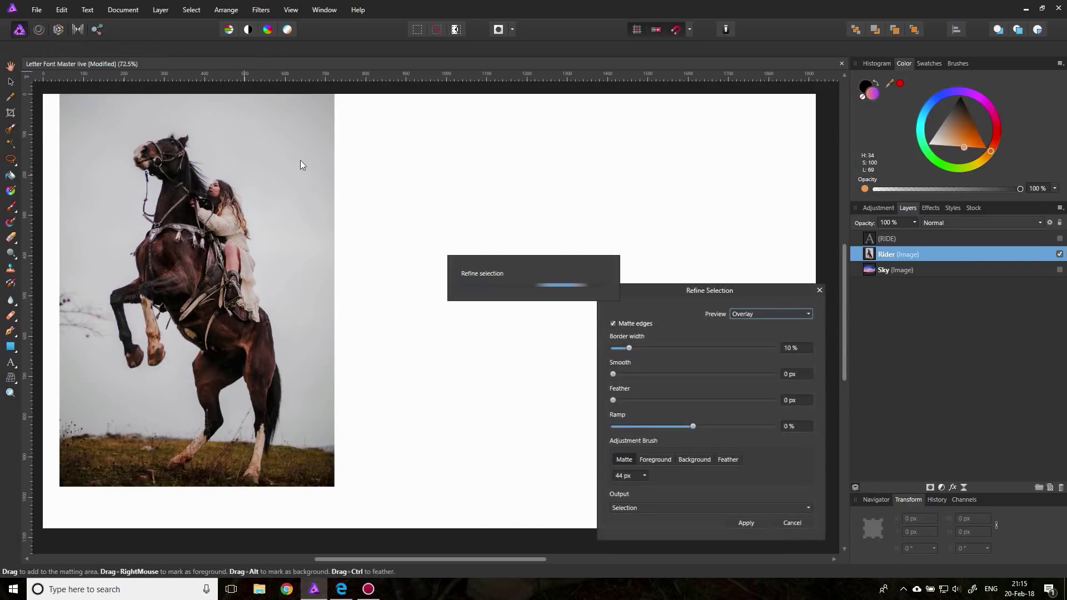
{"action": "left_click", "coordinate": [10, 393]}
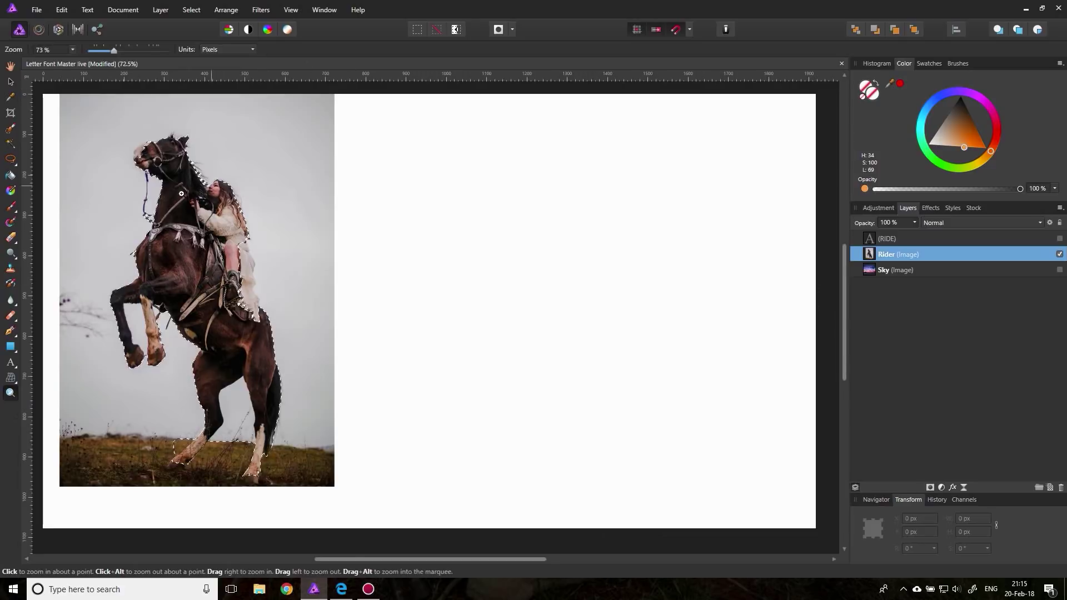
{"action": "left_click", "coordinate": [142, 189]}
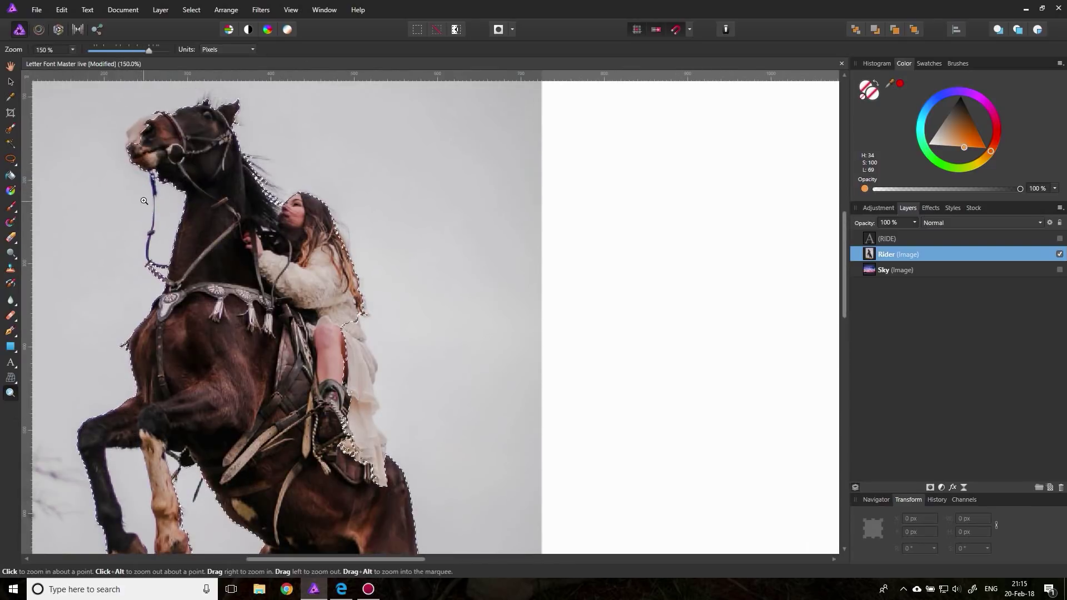
{"action": "left_click", "coordinate": [141, 208], "text": "alt"}
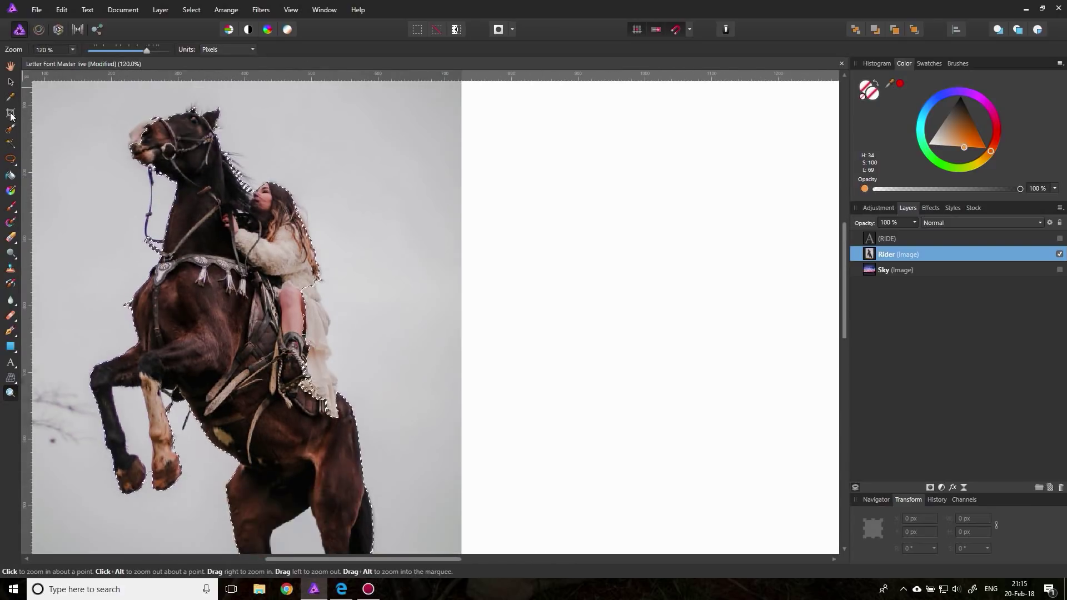
{"action": "left_click", "coordinate": [9, 131]}
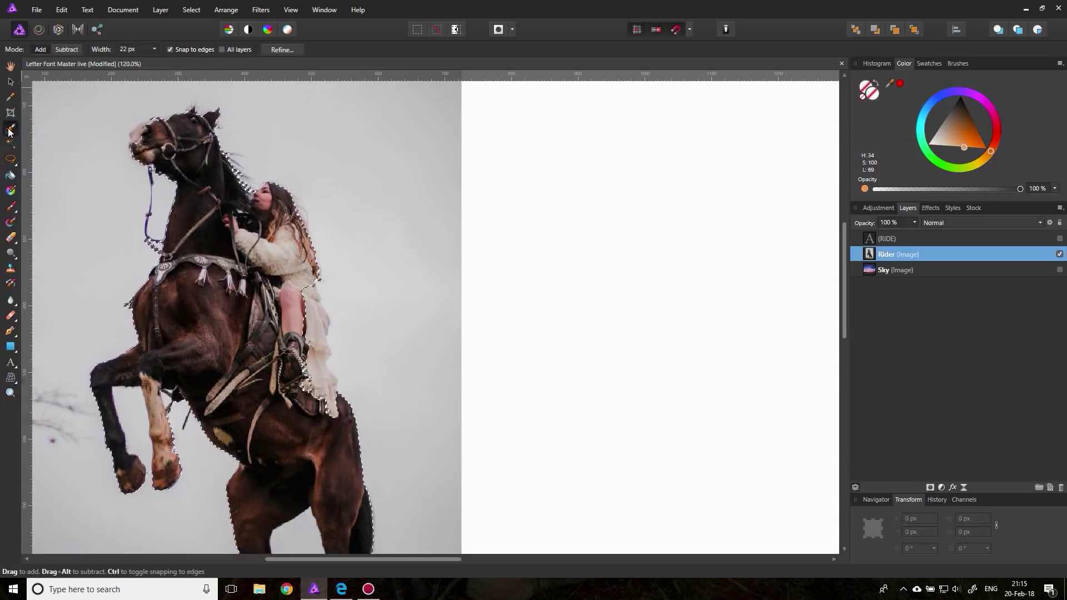
- Mark the rider's thigh as foreground, the dress fringe as background and the dress edge as matte
{"action": "left_click", "coordinate": [280, 49]}
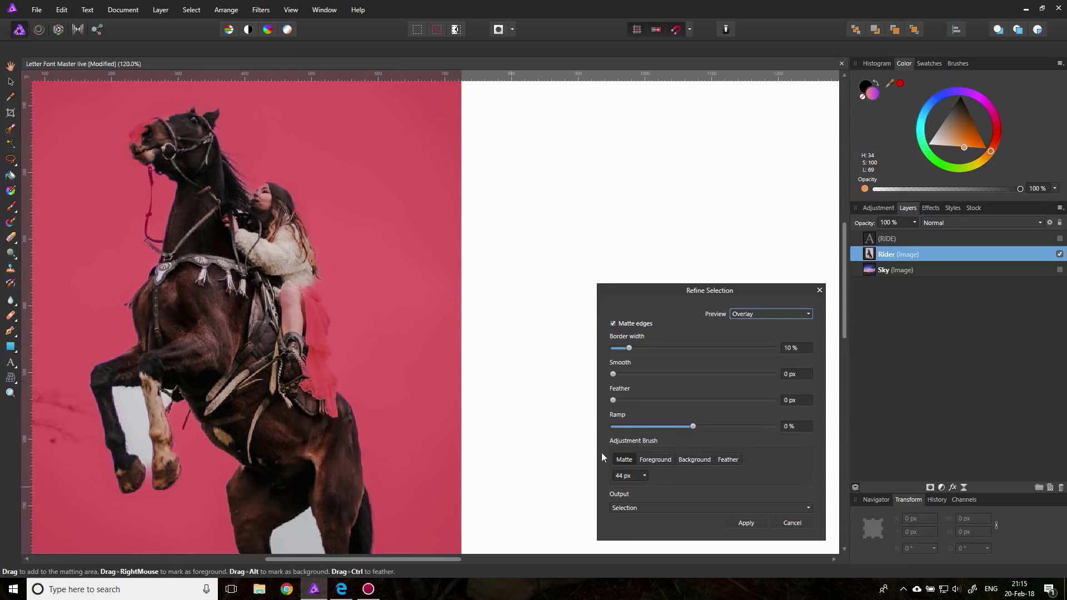
{"action": "left_click", "coordinate": [657, 460]}
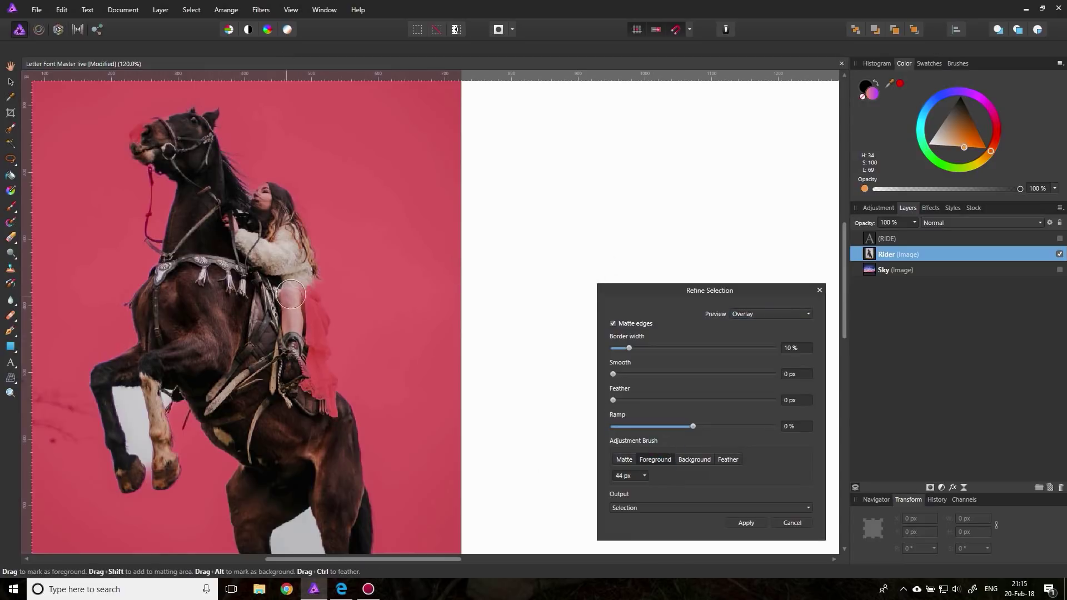
{"action": "mouse_move", "coordinate": [294, 288]}
{"action": "left_mouse_down"}
{"action": "mouse_move", "coordinate": [299, 292]}
{"action": "mouse_move", "coordinate": [314, 329]}
{"action": "mouse_move", "coordinate": [308, 382]}
{"action": "mouse_move", "coordinate": [331, 415]}
{"action": "mouse_move", "coordinate": [303, 369]}
{"action": "left_mouse_up"}
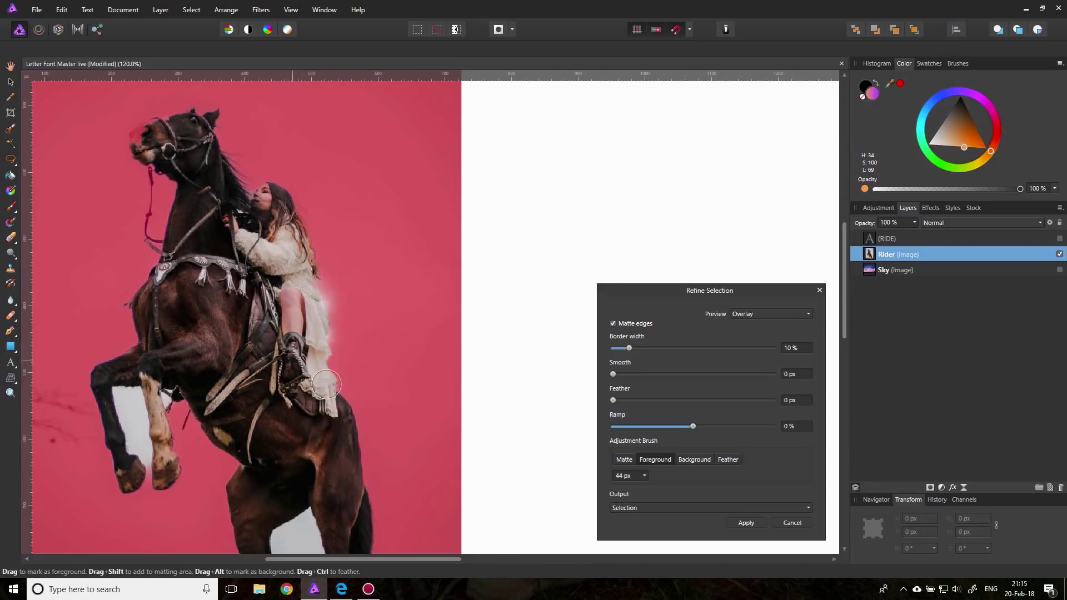
{"action": "left_click", "coordinate": [693, 460]}
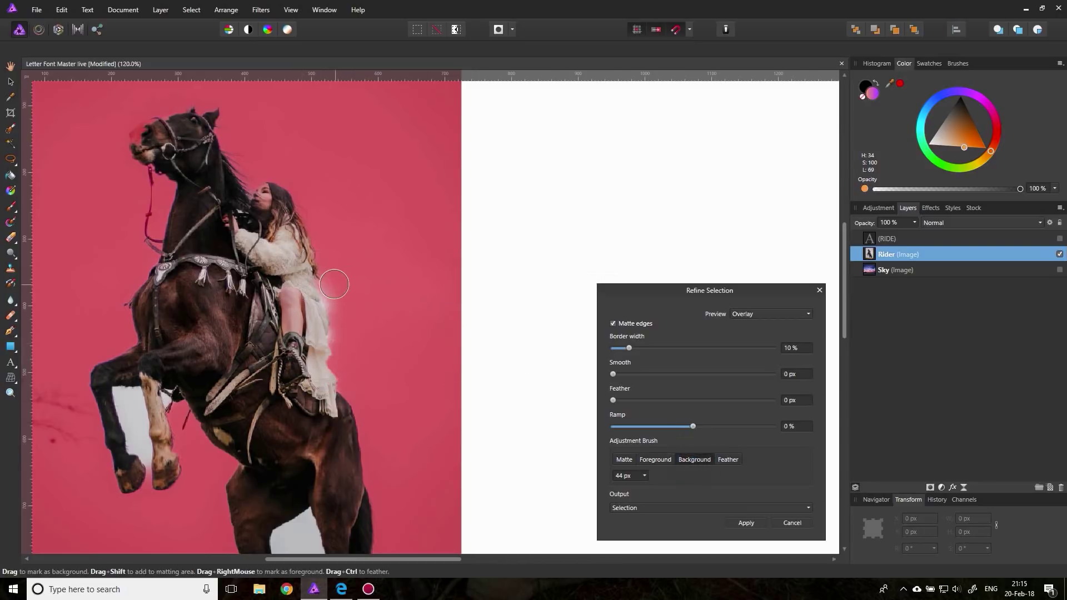
{"action": "mouse_move", "coordinate": [338, 304]}
{"action": "left_mouse_down"}
{"action": "mouse_move", "coordinate": [336, 283]}
{"action": "mouse_move", "coordinate": [349, 334]}
{"action": "left_mouse_up"}
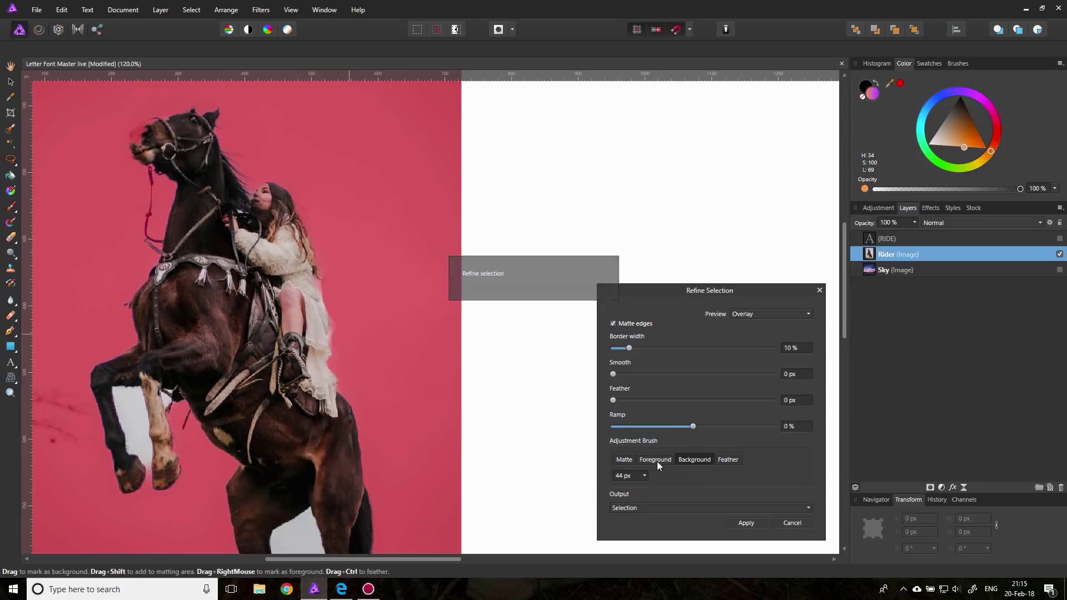
{"action": "left_click", "coordinate": [623, 462]}
{"action": "mouse_move", "coordinate": [338, 350]}
{"action": "left_mouse_down"}
{"action": "mouse_move", "coordinate": [317, 301]}
{"action": "mouse_move", "coordinate": [339, 361]}
{"action": "left_mouse_up"}
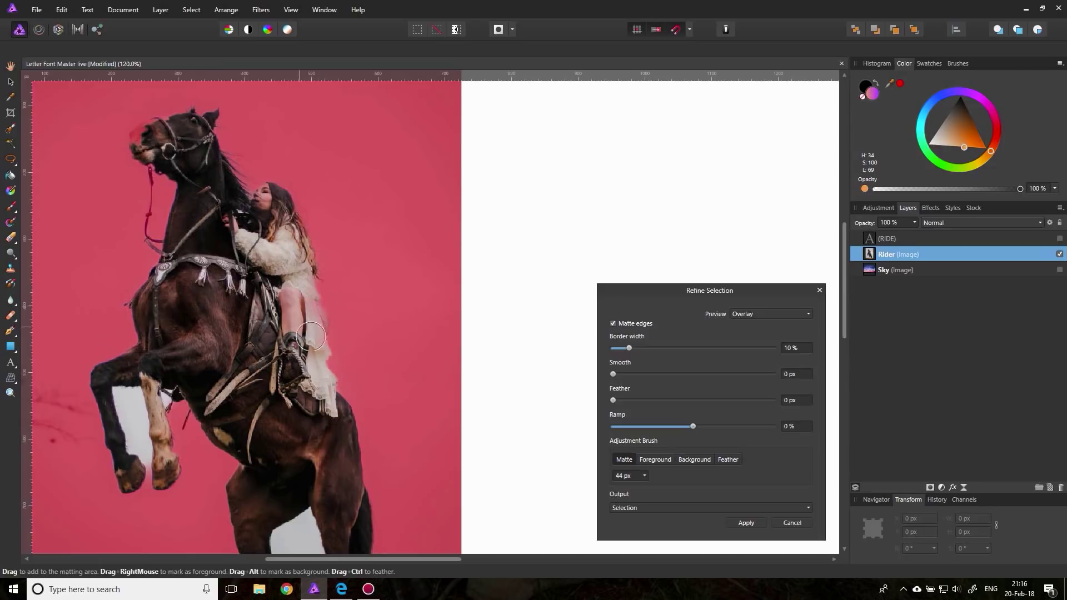
- Mark the gap between the horse's front legs as background, shrinking the brush from 26 to 19 px
{"action": "left_click", "coordinate": [694, 460]}
{"action": "left_click", "coordinate": [644, 476]}
{"action": "left_click_drag", "start_coordinate": [649, 485], "coordinate": [634, 487]}
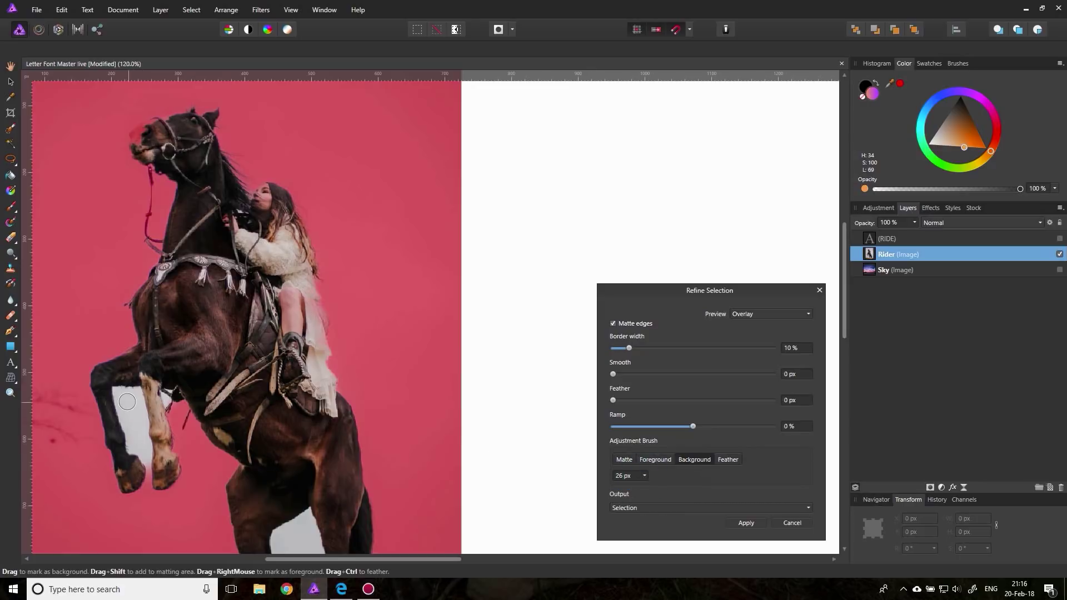
{"action": "left_click_drag", "start_coordinate": [125, 400], "coordinate": [142, 444]}
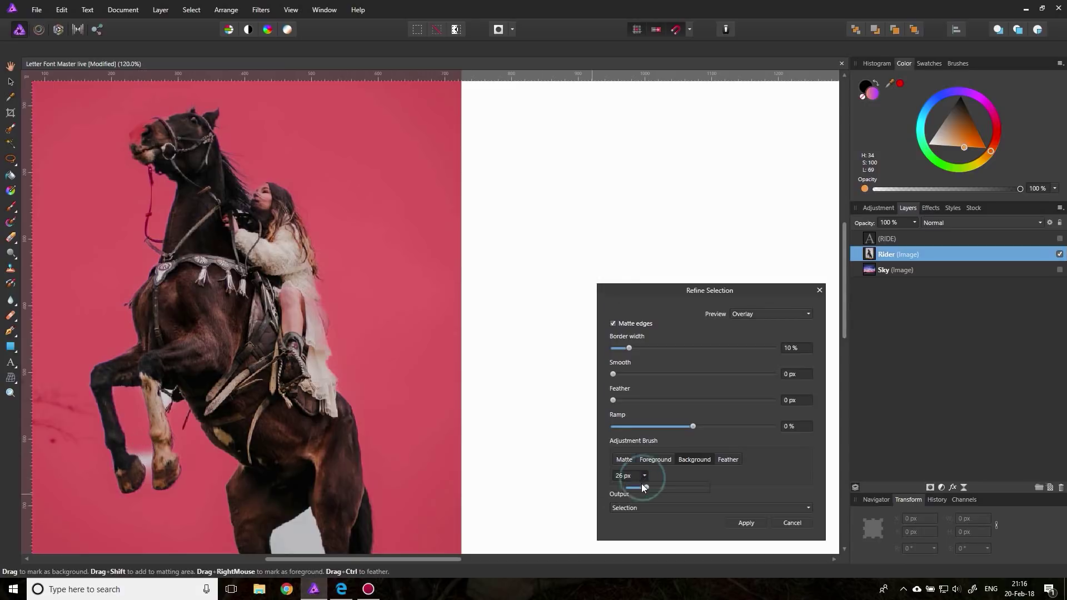
{"action": "left_click_drag", "start_coordinate": [642, 488], "coordinate": [638, 488]}
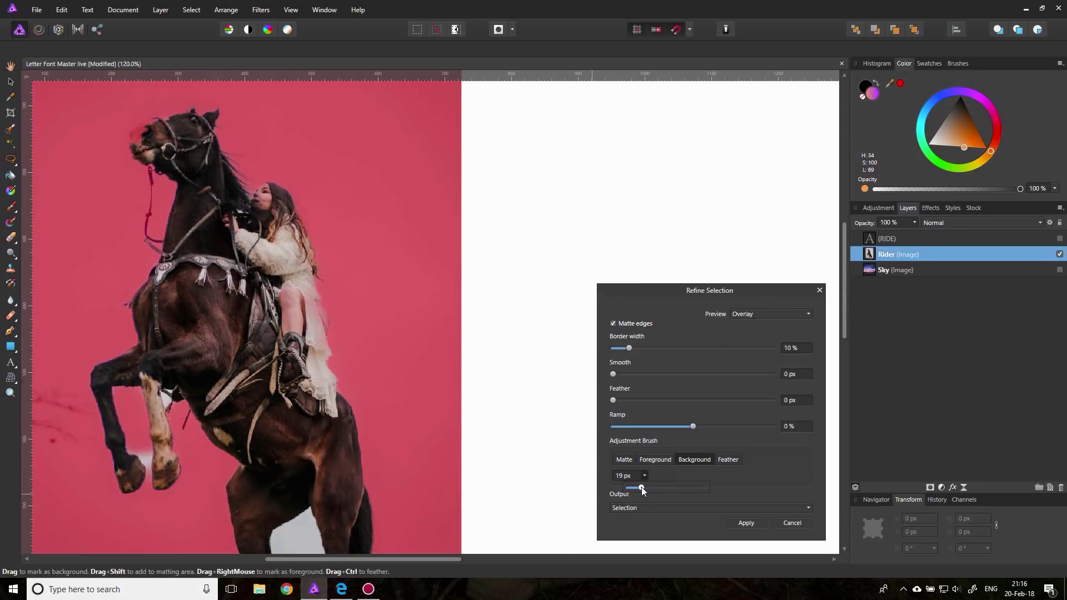
- Mark a spot on the foreleg as background and add the foreleg edges and red rein as matte
{"action": "left_click", "coordinate": [147, 441]}
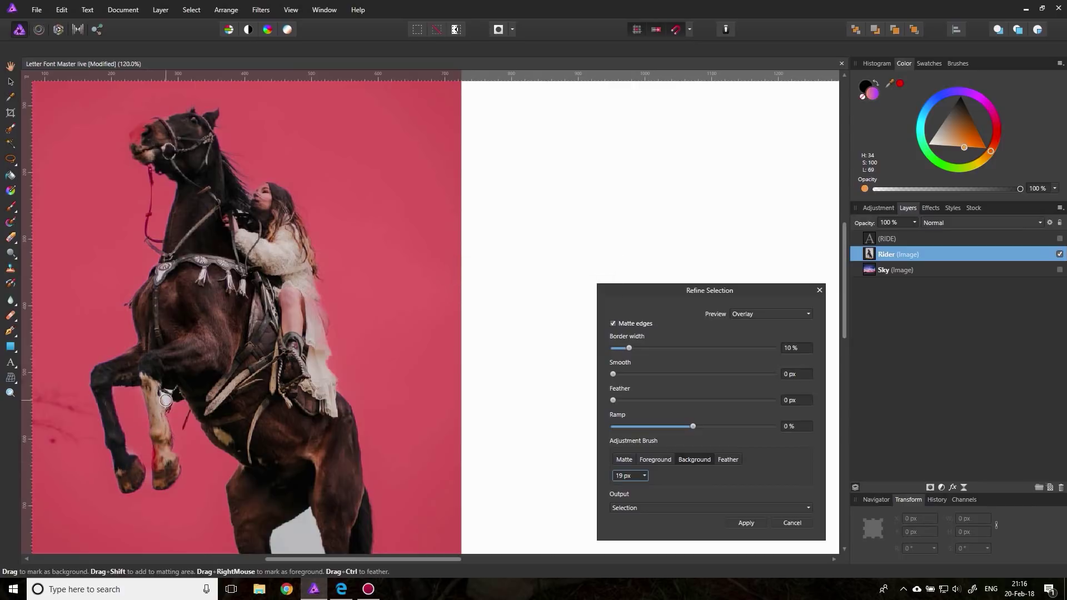
{"action": "left_click", "coordinate": [167, 399]}
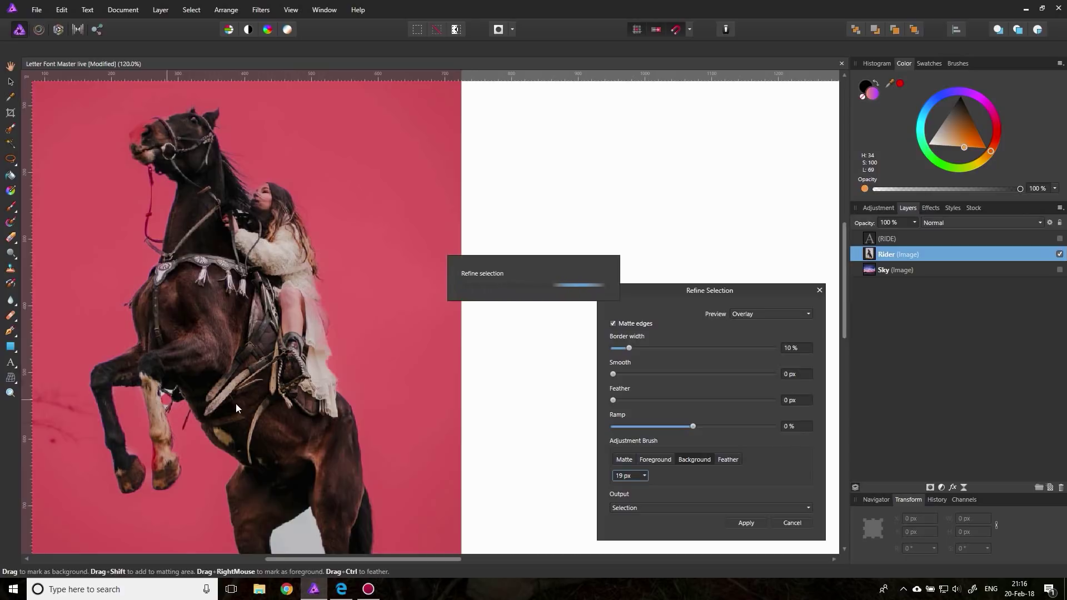
{"action": "left_click", "coordinate": [624, 460]}
{"action": "left_click_drag", "start_coordinate": [161, 390], "coordinate": [168, 387]}
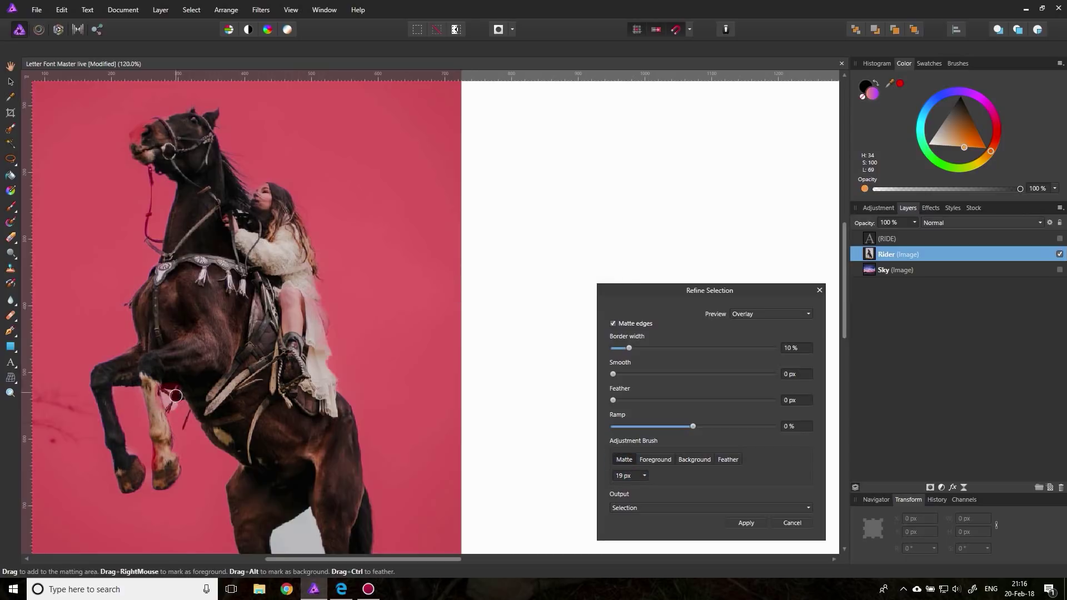
{"action": "mouse_move", "coordinate": [156, 453]}
{"action": "left_mouse_down"}
{"action": "mouse_move", "coordinate": [148, 439]}
{"action": "mouse_move", "coordinate": [158, 466]}
{"action": "mouse_move", "coordinate": [156, 453]}
{"action": "mouse_move", "coordinate": [116, 459]}
{"action": "mouse_move", "coordinate": [93, 394]}
{"action": "mouse_move", "coordinate": [95, 370]}
{"action": "mouse_move", "coordinate": [143, 356]}
{"action": "left_mouse_up"}
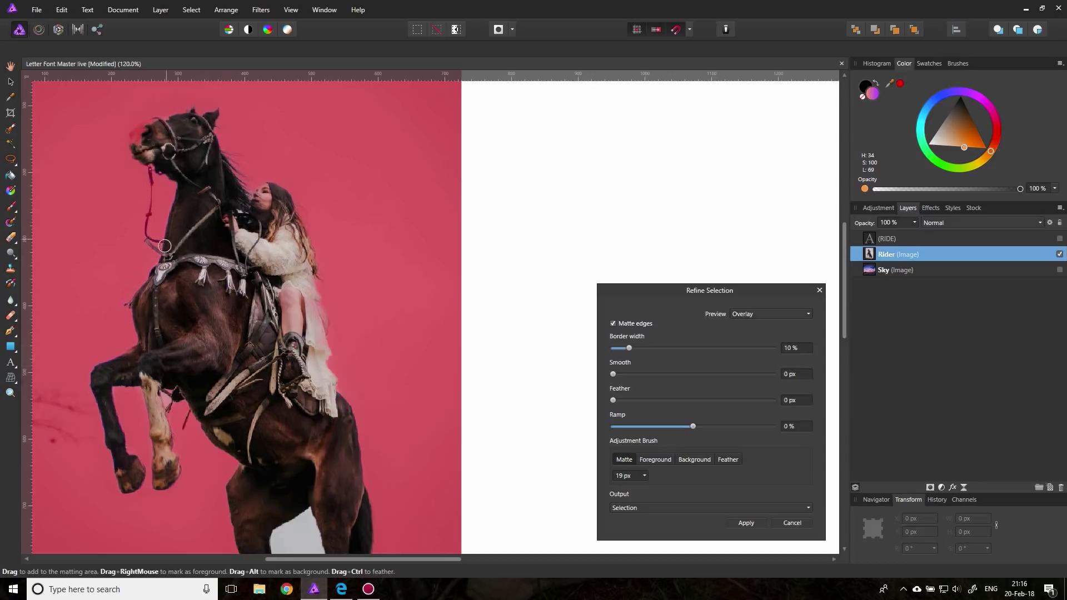
{"action": "mouse_move", "coordinate": [165, 249]}
{"action": "left_mouse_down"}
{"action": "mouse_move", "coordinate": [146, 234]}
{"action": "mouse_move", "coordinate": [149, 164]}
{"action": "mouse_move", "coordinate": [163, 163]}
{"action": "left_mouse_up"}
- Mark the horse's nose as foreground and add the top of its head and mane as matte
{"action": "left_click", "coordinate": [662, 460]}
{"action": "left_click_drag", "start_coordinate": [140, 147], "coordinate": [137, 132]}
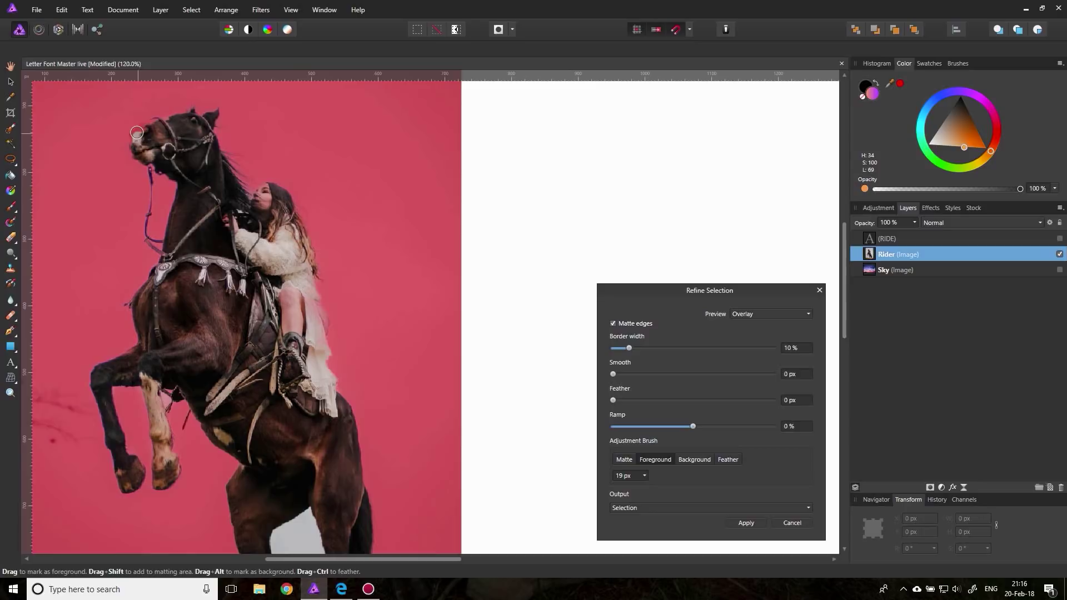
{"action": "left_click", "coordinate": [188, 121]}
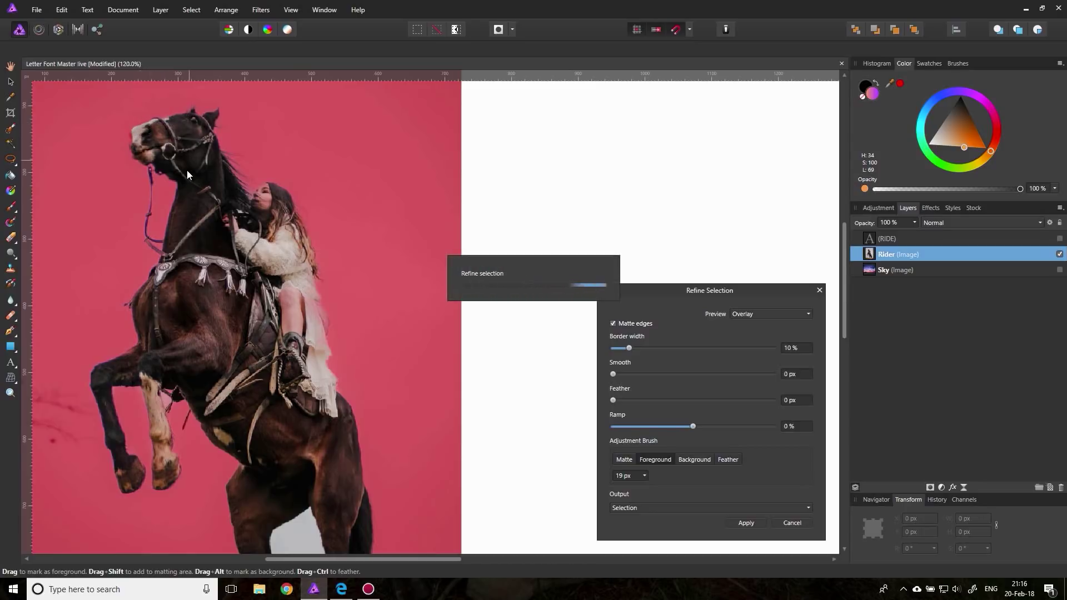
{"action": "left_click", "coordinate": [625, 461]}
{"action": "mouse_move", "coordinate": [125, 130]}
{"action": "left_mouse_down"}
{"action": "mouse_move", "coordinate": [169, 110]}
{"action": "mouse_move", "coordinate": [219, 118]}
{"action": "mouse_move", "coordinate": [247, 194]}
{"action": "left_mouse_up"}
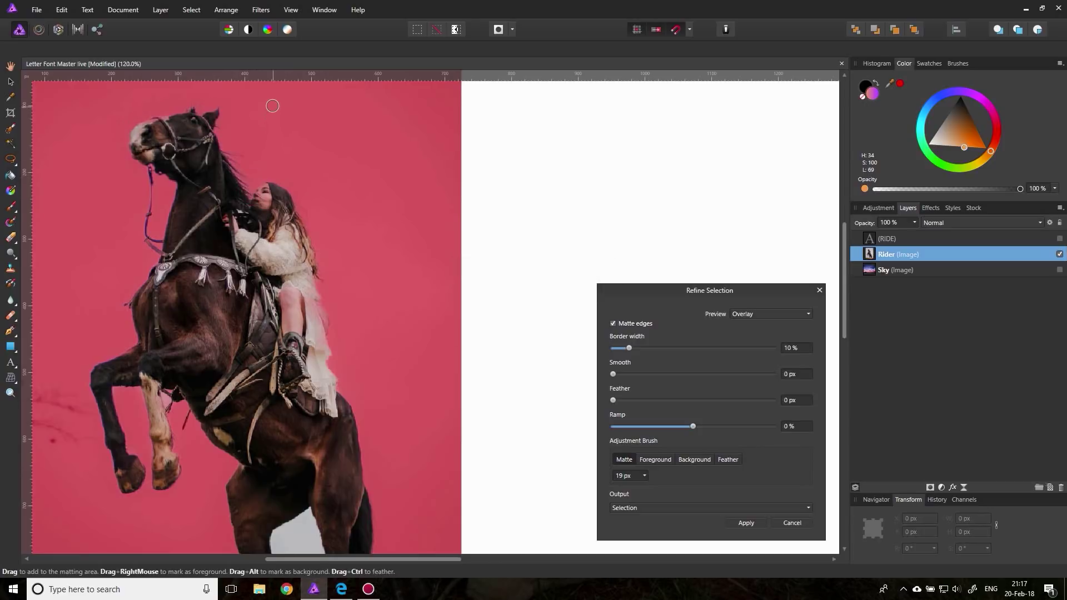
- Pan to the rider's dress, brush its edge as foreground and the haze to its right as background
{"action": "scroll", "coordinate": [205, 226], "scroll_direction": "left", "scroll_amount": 5}
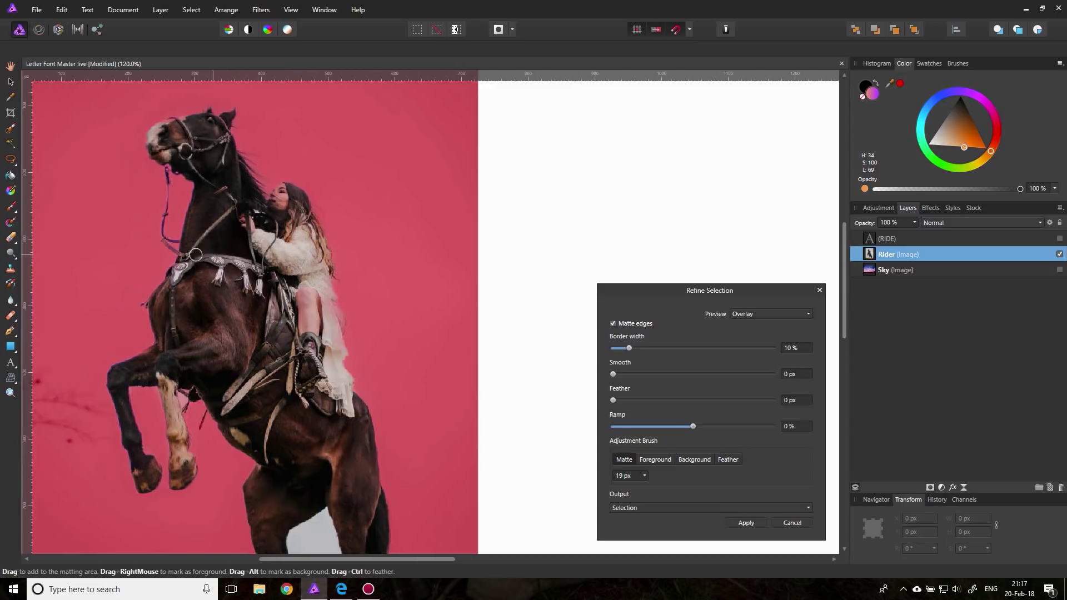
{"action": "scroll", "coordinate": [251, 246], "scroll_direction": "up", "scroll_amount": 3}
{"action": "scroll", "coordinate": [250, 246], "scroll_direction": "down", "scroll_amount": 2}
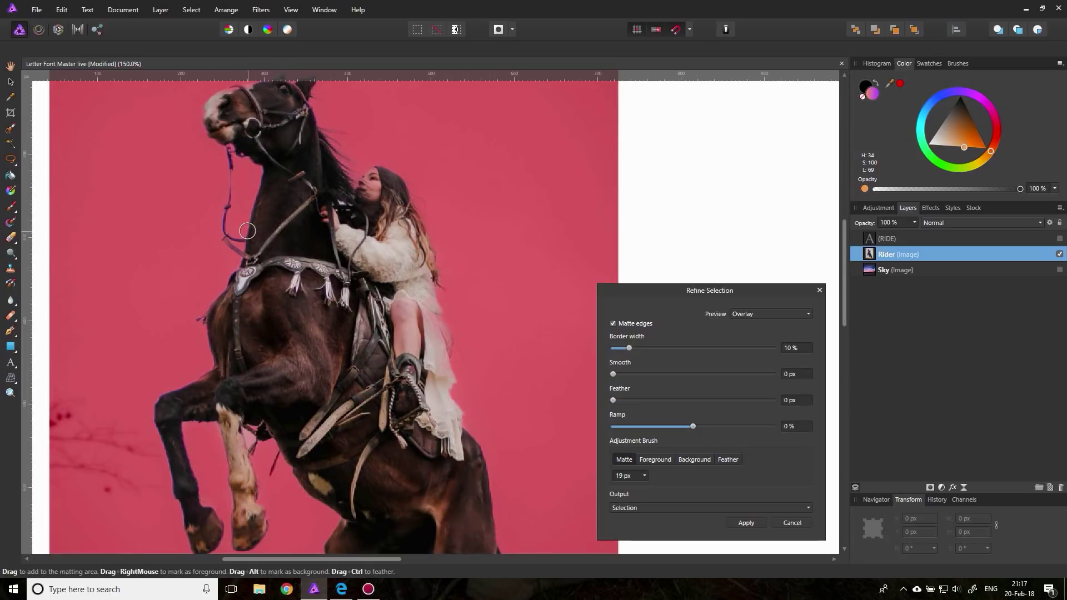
{"action": "scroll", "coordinate": [273, 248], "scroll_direction": "up", "scroll_amount": 2}
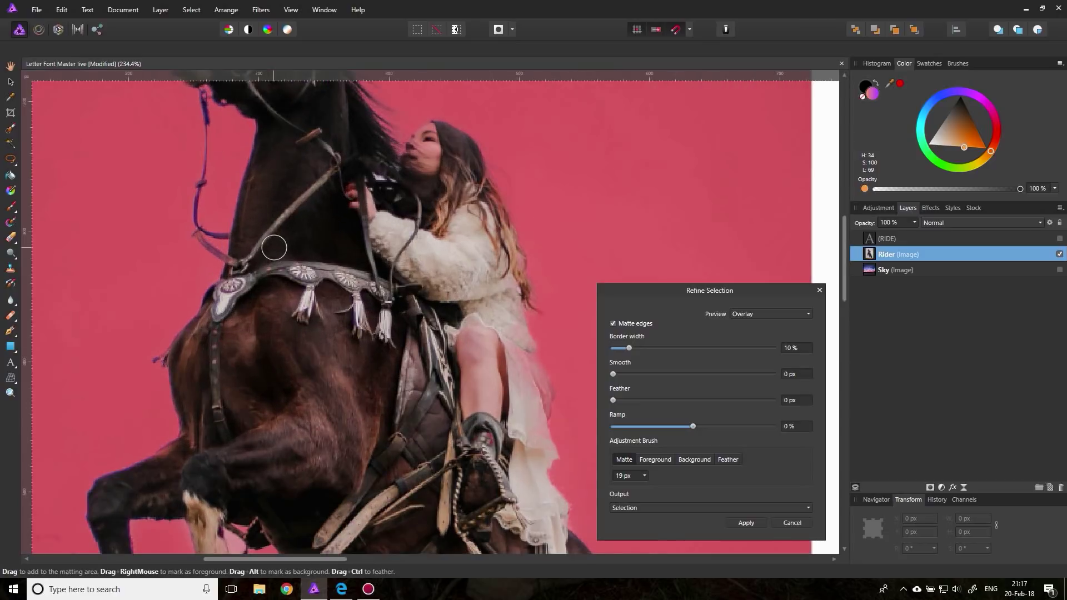
{"action": "scroll", "coordinate": [274, 247], "scroll_direction": "down", "scroll_amount": 1}
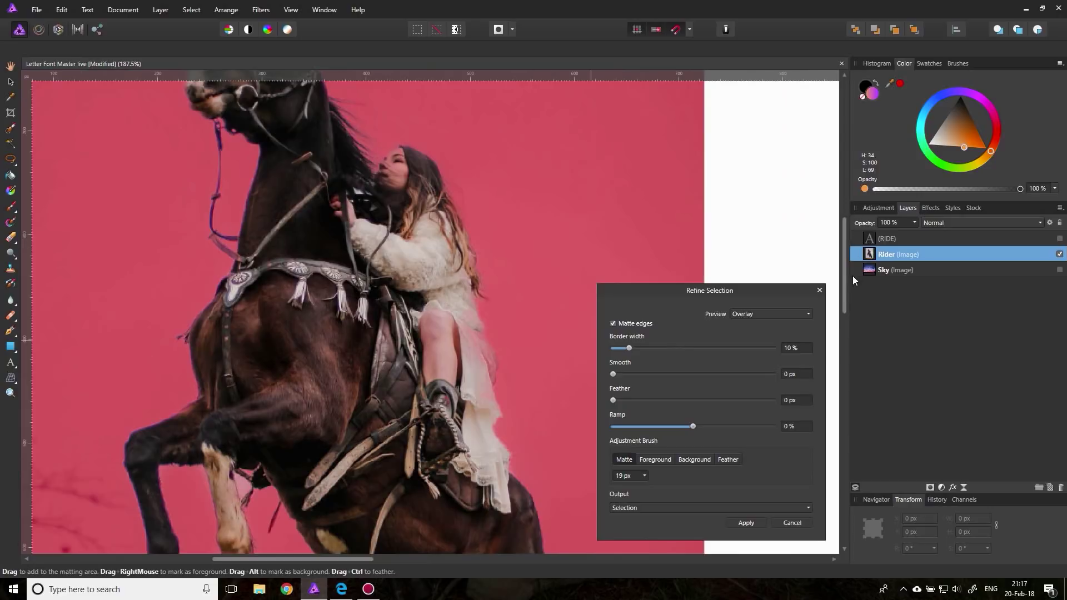
{"action": "key", "text": "space"}
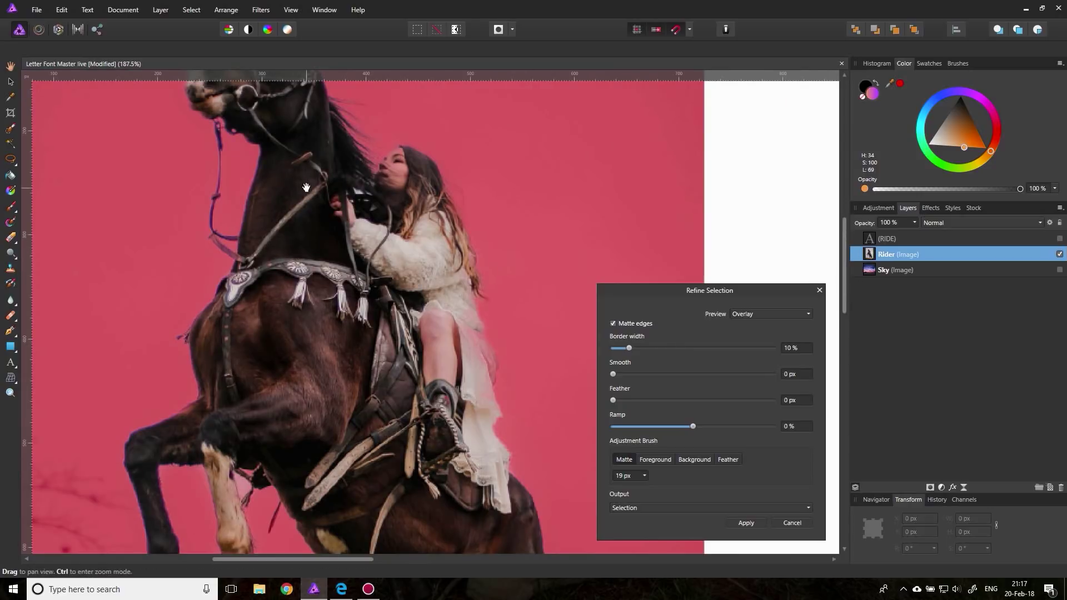
{"action": "left_click_drag", "start_coordinate": [307, 149], "coordinate": [308, 213]}
{"action": "left_click_drag", "start_coordinate": [358, 399], "coordinate": [392, 242]}
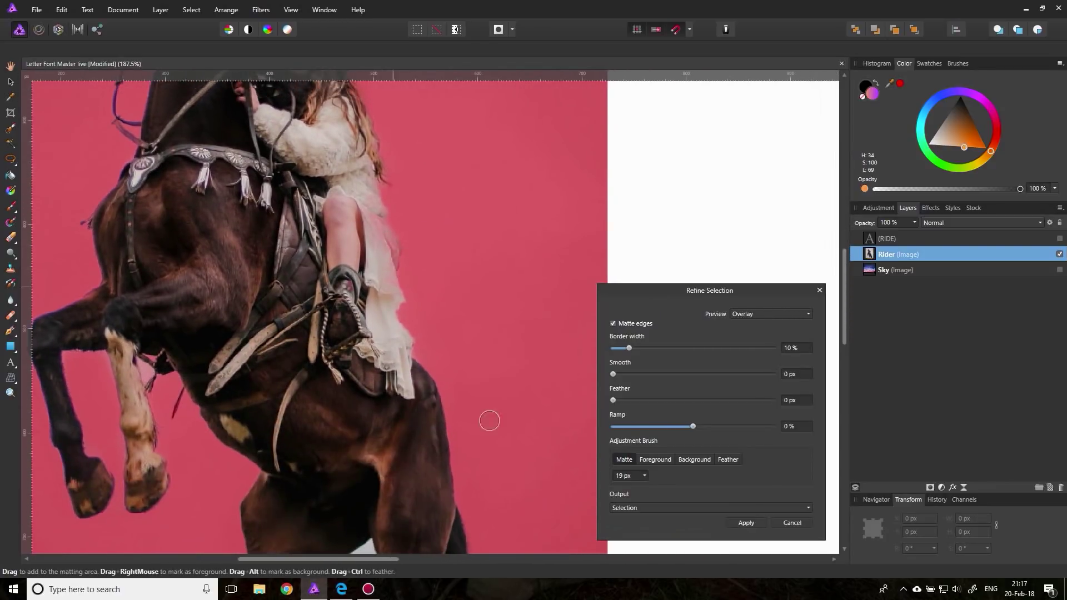
{"action": "left_click", "coordinate": [659, 459]}
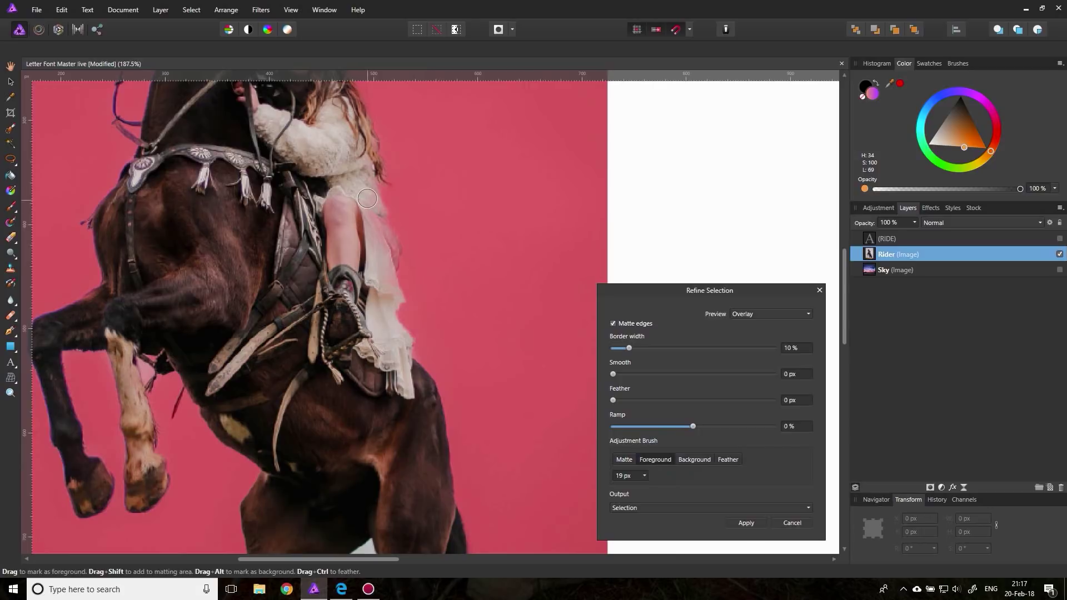
{"action": "mouse_move", "coordinate": [365, 193]}
{"action": "left_mouse_down"}
{"action": "mouse_move", "coordinate": [391, 254]}
{"action": "mouse_move", "coordinate": [391, 312]}
{"action": "left_mouse_up"}
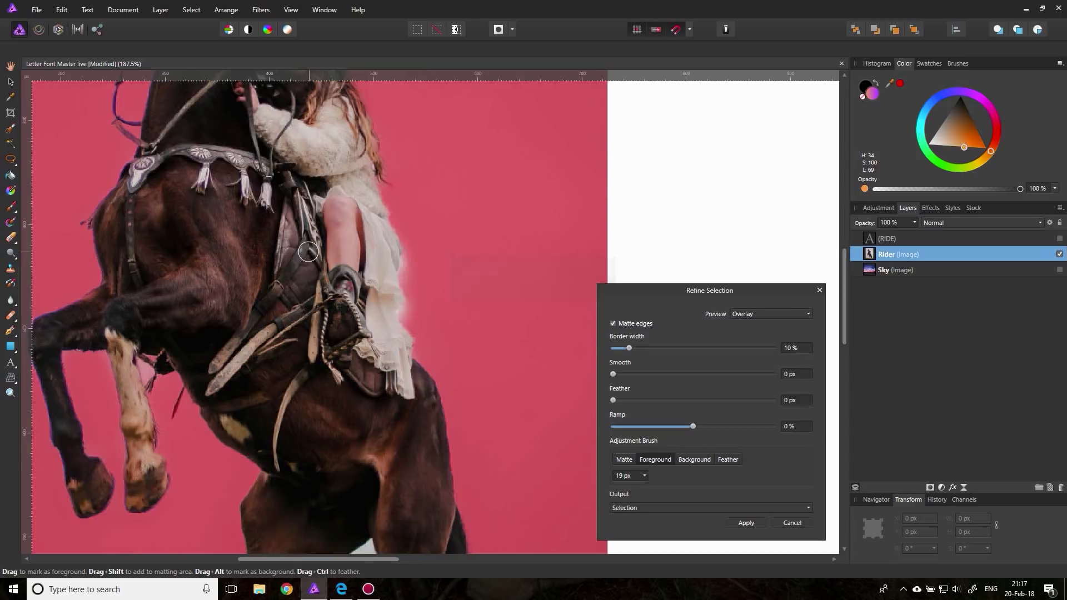
{"action": "left_click", "coordinate": [705, 462]}
{"action": "mouse_move", "coordinate": [409, 270]}
{"action": "left_mouse_down"}
{"action": "mouse_move", "coordinate": [410, 257]}
{"action": "mouse_move", "coordinate": [415, 304]}
{"action": "mouse_move", "coordinate": [407, 316]}
{"action": "mouse_move", "coordinate": [434, 309]}
{"action": "left_mouse_up"}
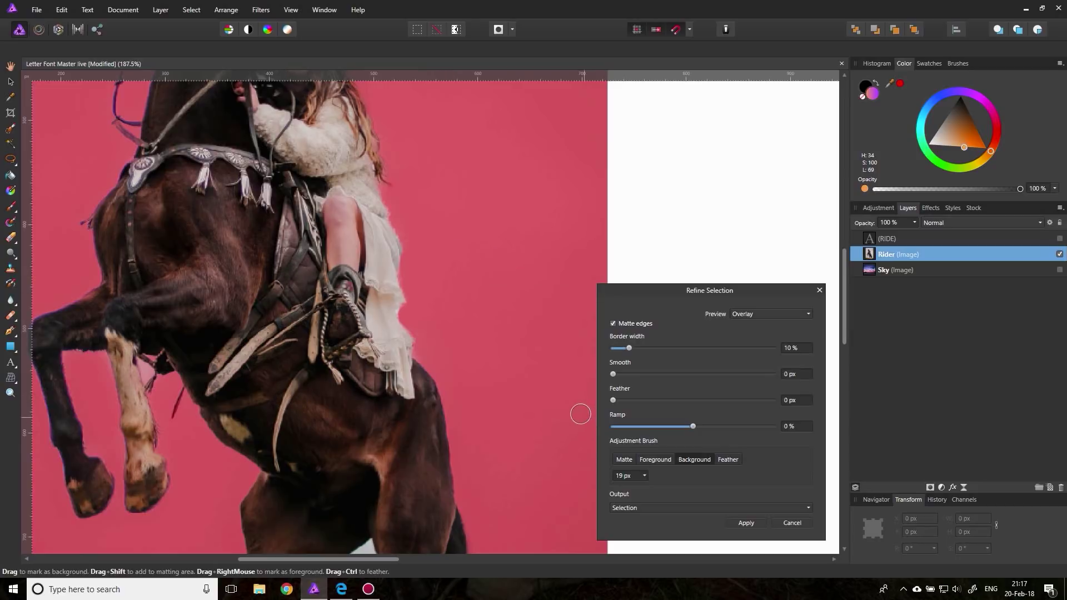
- Apply the refined selection, fit the view, mask the Rider layer with it and deselect
{"action": "left_click", "coordinate": [747, 522]}
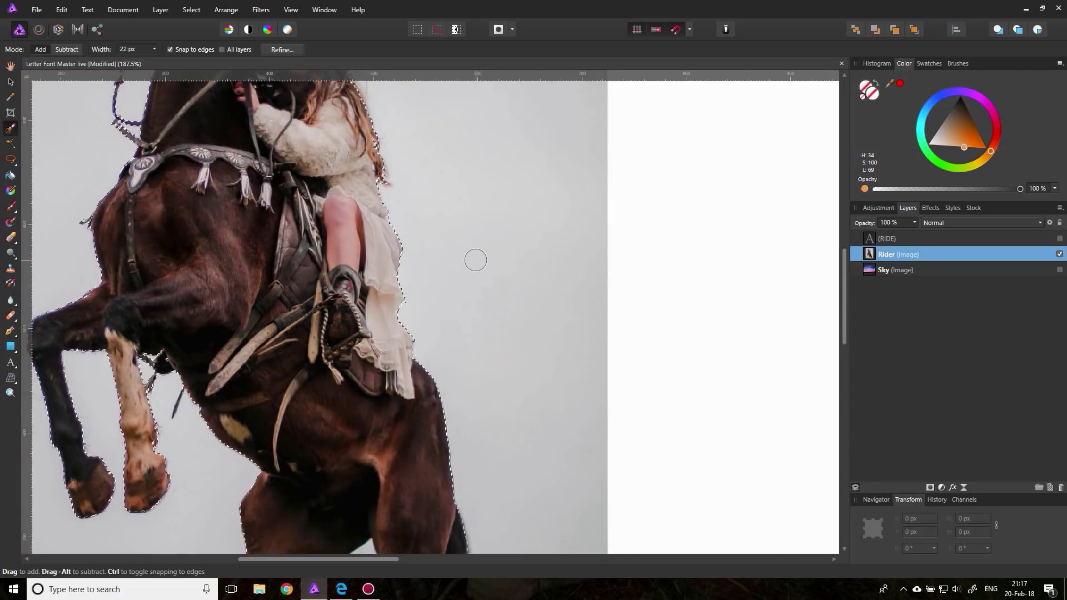
{"action": "key", "text": "ctrl+0"}
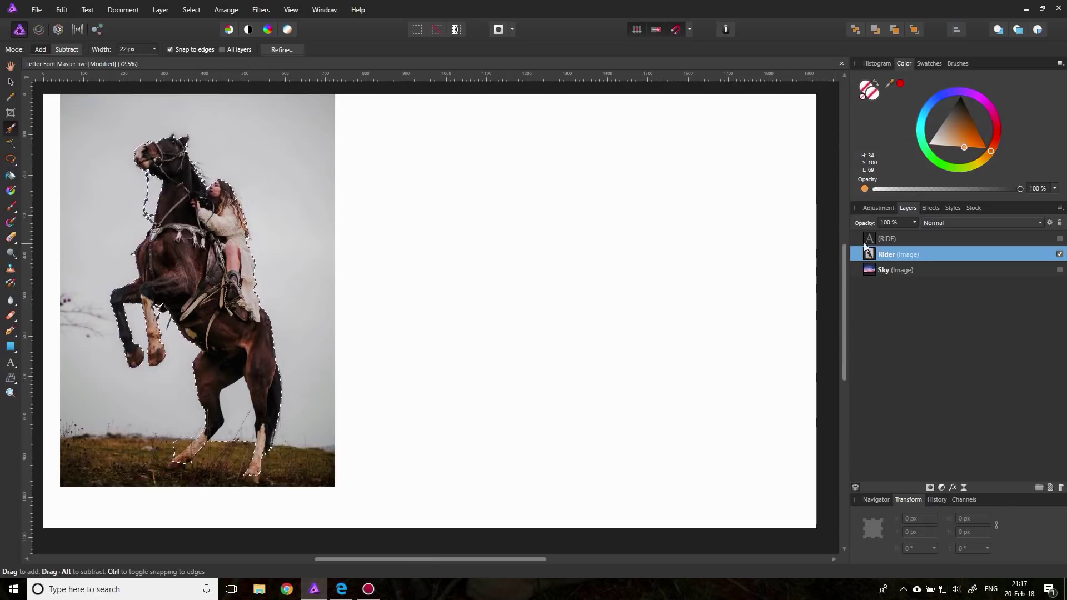
{"action": "left_click", "coordinate": [930, 488]}
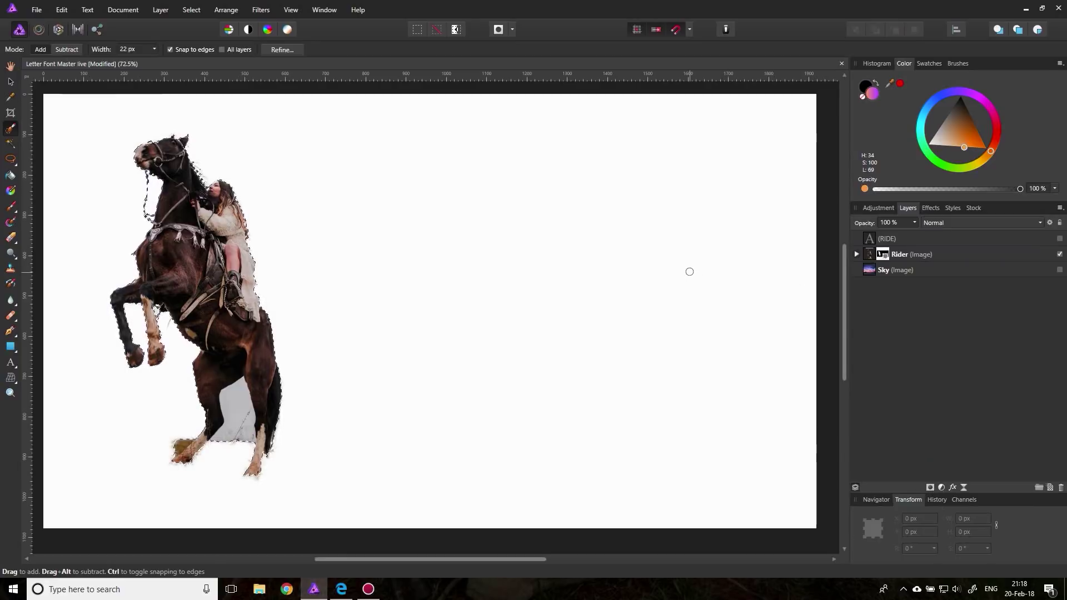
{"action": "key", "text": "ctrl+d"}
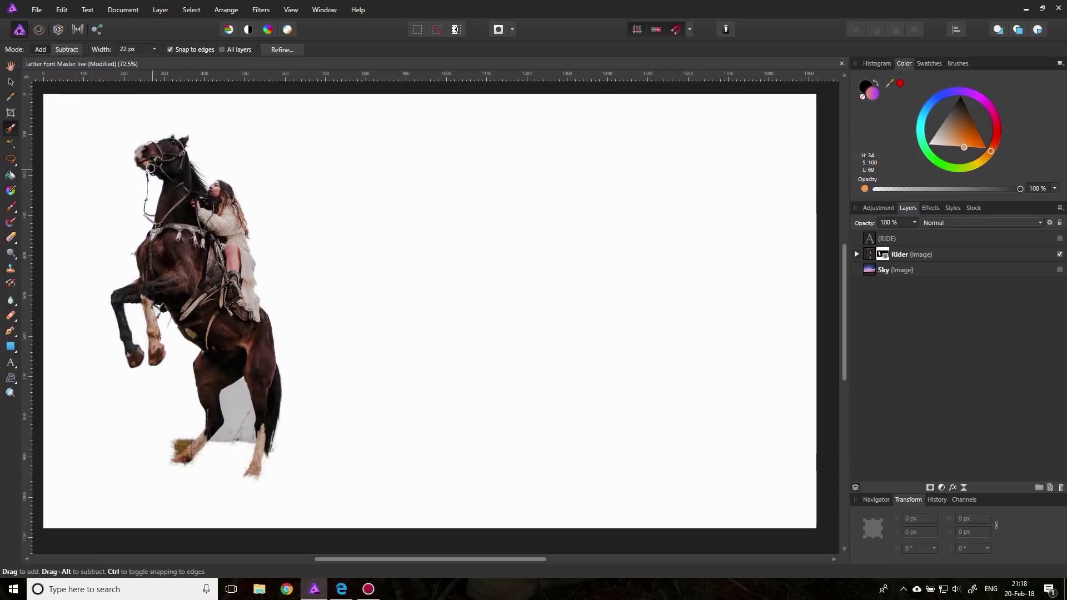
- Zoom to 600% on the horse's foreleg to check the cutout, then expand the Rider layer to show its mask
{"action": "left_click", "coordinate": [10, 393]}
{"action": "left_click", "coordinate": [227, 315]}
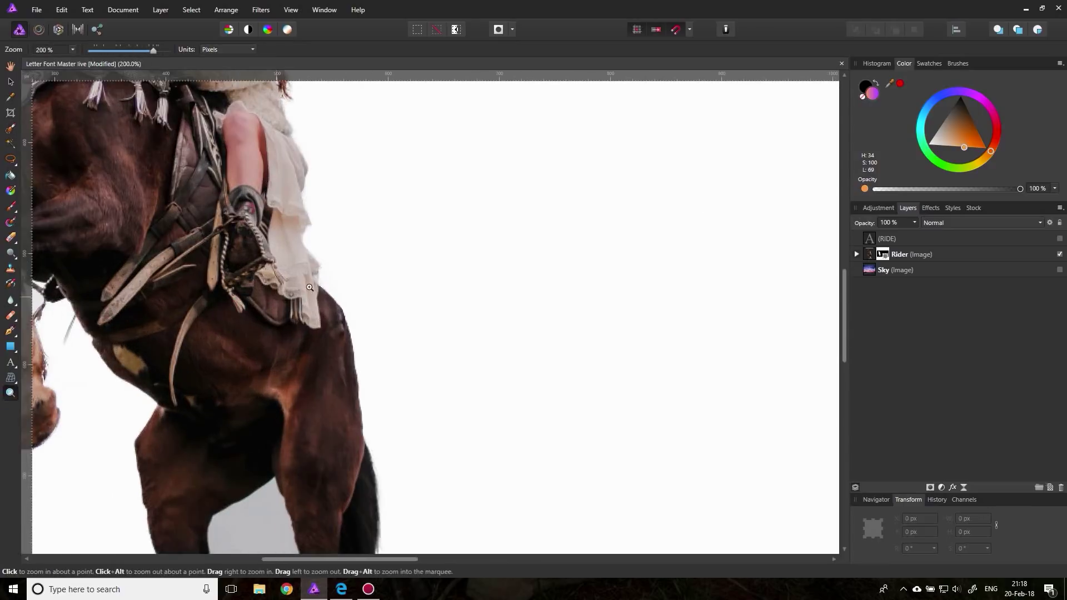
{"action": "scroll", "coordinate": [279, 289], "scroll_direction": "up", "scroll_amount": 3}
{"action": "scroll", "coordinate": [282, 292], "scroll_direction": "up", "scroll_amount": 3}
{"action": "left_click_drag", "start_coordinate": [403, 559], "coordinate": [331, 561]}
{"action": "scroll", "coordinate": [360, 407], "scroll_direction": "up", "scroll_amount": 2}
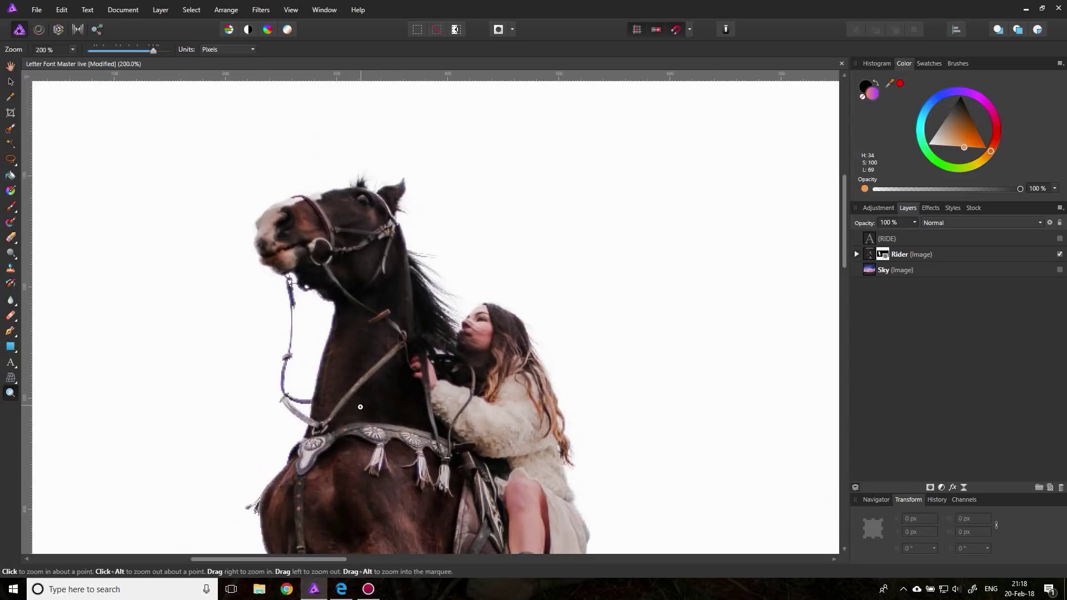
{"action": "scroll", "coordinate": [360, 407], "scroll_direction": "down", "scroll_amount": 8}
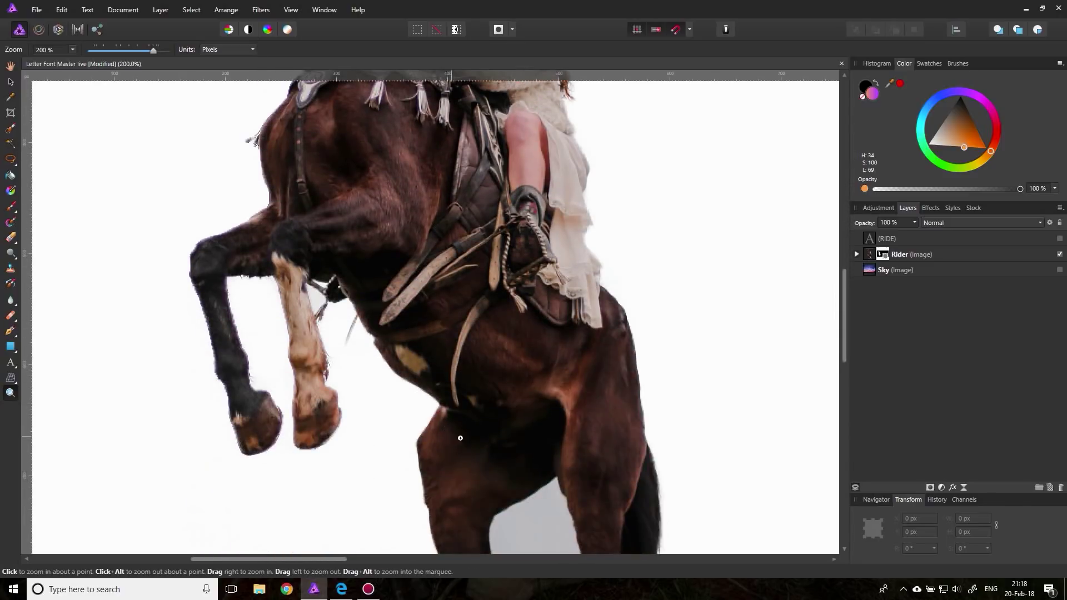
{"action": "left_click", "coordinate": [317, 300]}
{"action": "left_click", "coordinate": [305, 291]}
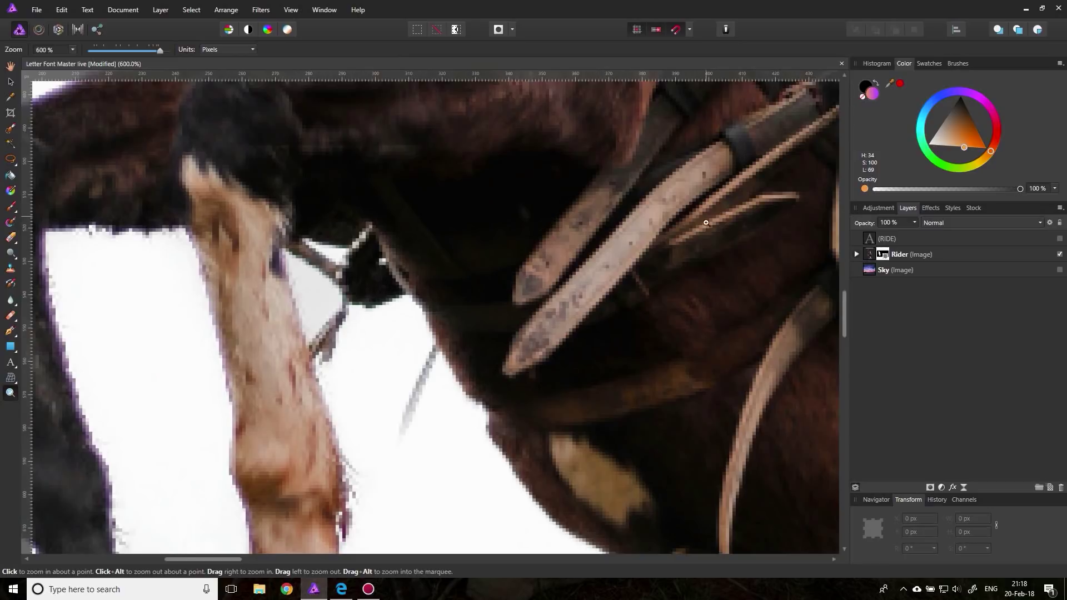
{"action": "left_click", "coordinate": [856, 254]}
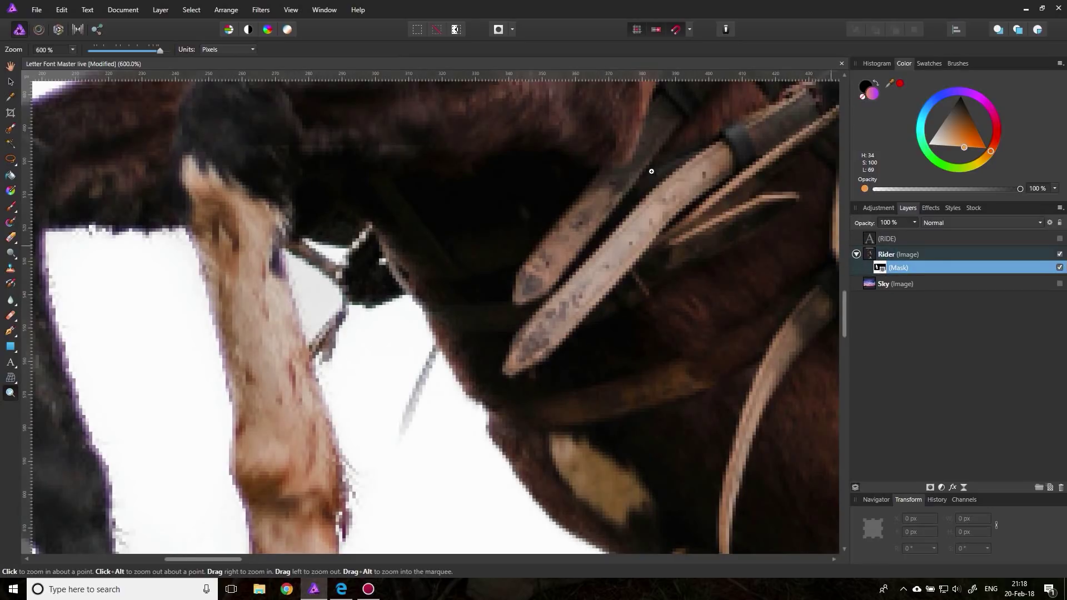
- With a black Paint Brush, paint leftover background beside the foreleg out of the mask, undoing strokes that cut the leg
{"action": "left_click", "coordinate": [10, 209]}
{"action": "left_click", "coordinate": [765, 140]}
{"action": "key", "text": "ctrl+z"}
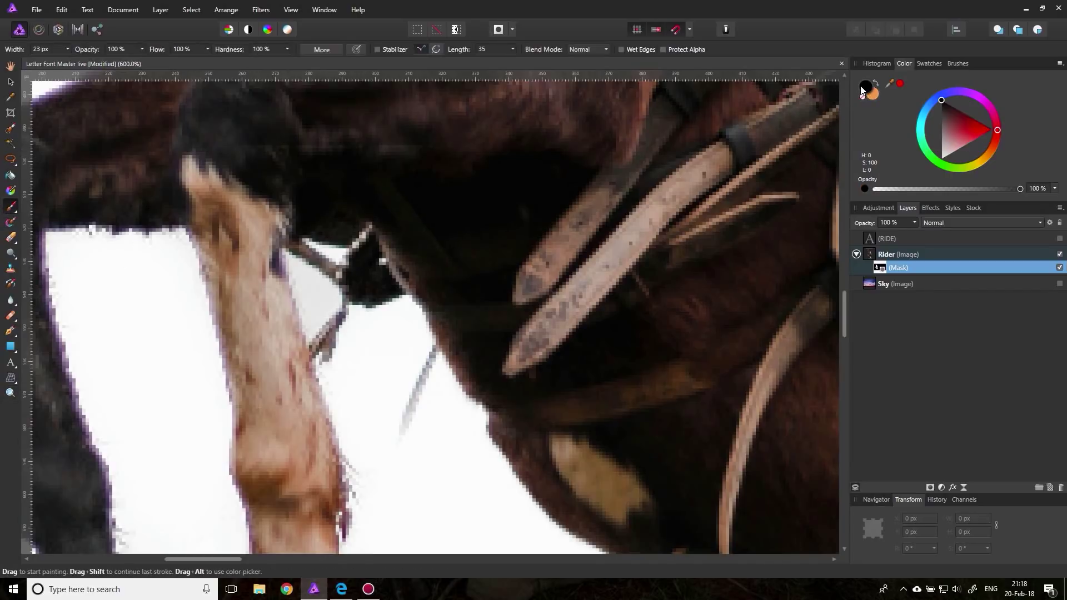
{"action": "mouse_move", "coordinate": [281, 300]}
{"action": "left_mouse_down"}
{"action": "mouse_move", "coordinate": [258, 308]}
{"action": "mouse_move", "coordinate": [304, 288]}
{"action": "mouse_move", "coordinate": [322, 314]}
{"action": "mouse_move", "coordinate": [238, 291]}
{"action": "mouse_move", "coordinate": [199, 319]}
{"action": "mouse_move", "coordinate": [229, 338]}
{"action": "mouse_move", "coordinate": [266, 283]}
{"action": "mouse_move", "coordinate": [218, 224]}
{"action": "mouse_move", "coordinate": [286, 208]}
{"action": "left_mouse_up"}
{"action": "key", "text": "ctrl+z"}
{"action": "mouse_move", "coordinate": [223, 288]}
{"action": "left_mouse_down"}
{"action": "mouse_move", "coordinate": [208, 247]}
{"action": "mouse_move", "coordinate": [273, 305]}
{"action": "left_mouse_up"}
{"action": "left_click_drag", "start_coordinate": [315, 338], "coordinate": [310, 272]}
{"action": "key", "text": "ctrl+z"}
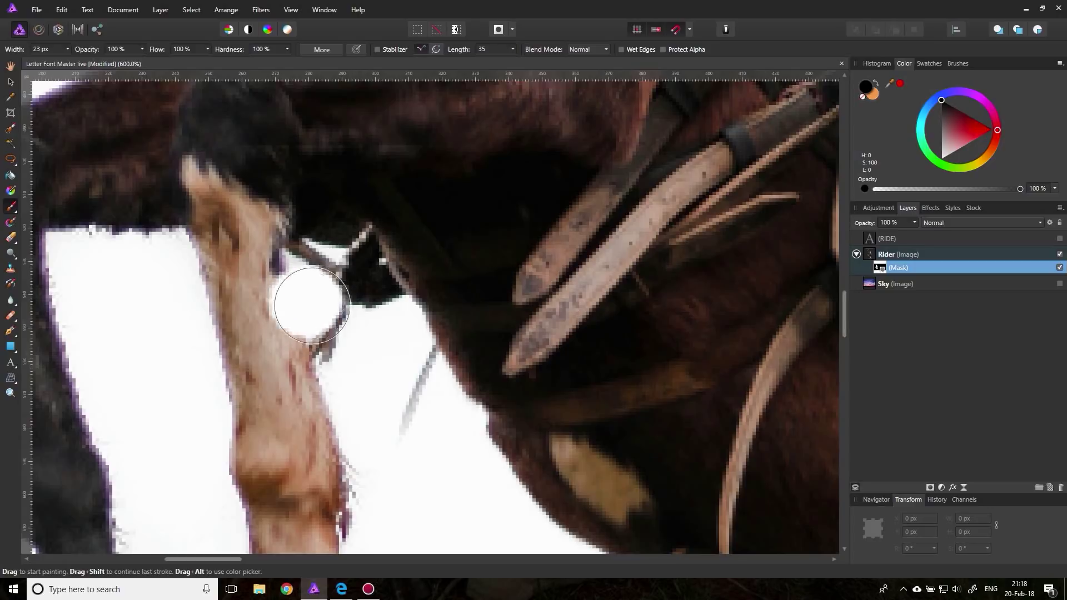
- At 5 px brush width, paint out the grey patch and thin line between the leg and strap
{"action": "left_click", "coordinate": [67, 50]}
{"action": "left_click_drag", "start_coordinate": [69, 60], "coordinate": [55, 60]}
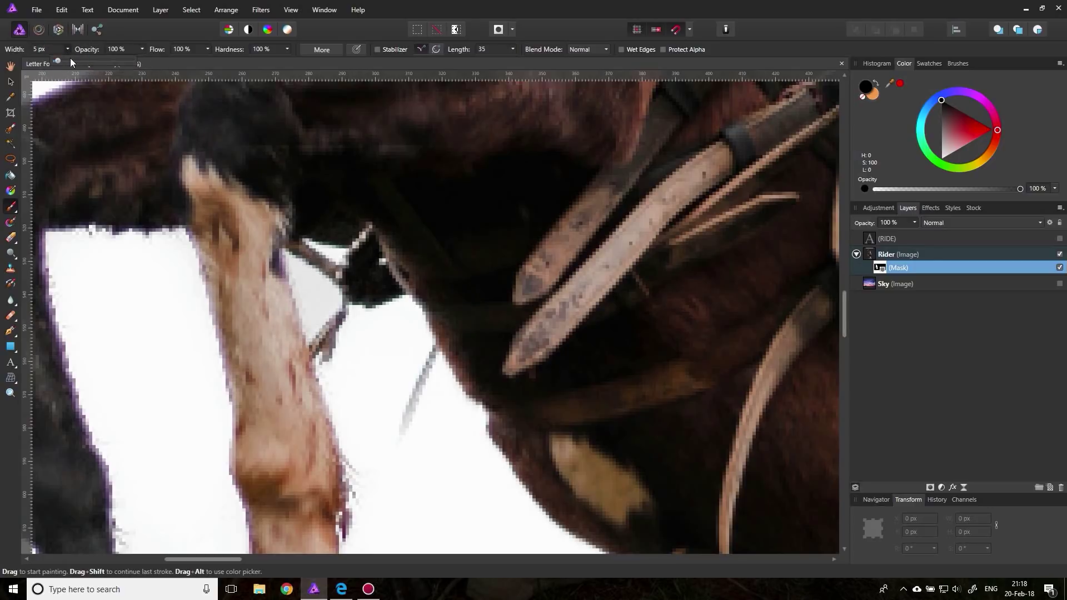
{"action": "left_click", "coordinate": [255, 272]}
{"action": "key", "text": "ctrl+z"}
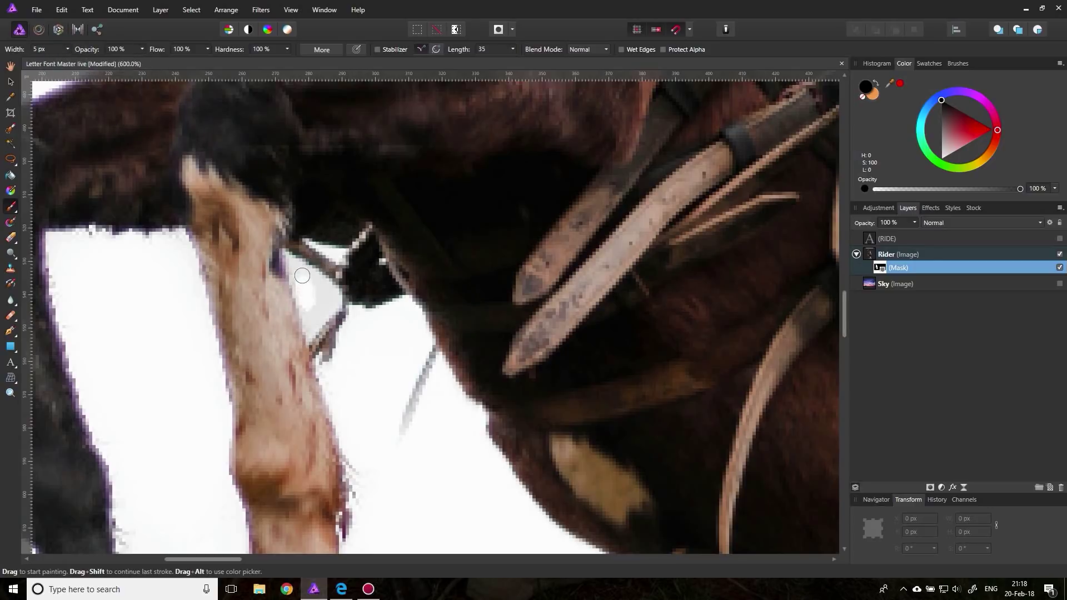
{"action": "mouse_move", "coordinate": [319, 284]}
{"action": "left_mouse_down"}
{"action": "mouse_move", "coordinate": [327, 305]}
{"action": "mouse_move", "coordinate": [318, 294]}
{"action": "left_mouse_up"}
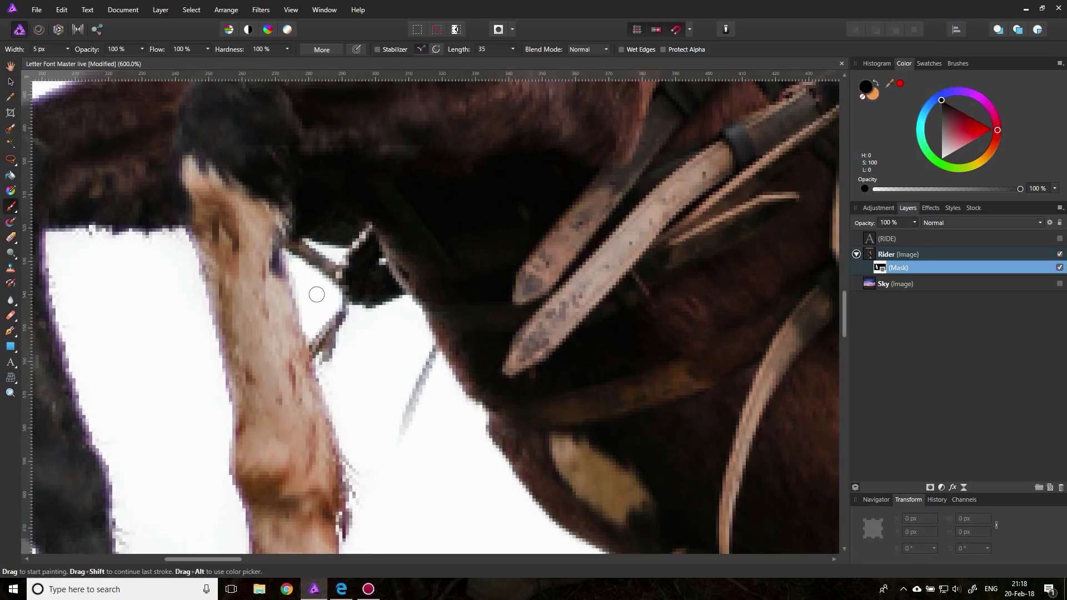
{"action": "mouse_move", "coordinate": [417, 362]}
{"action": "left_mouse_down"}
{"action": "mouse_move", "coordinate": [431, 357]}
{"action": "mouse_move", "coordinate": [395, 441]}
{"action": "left_mouse_up"}
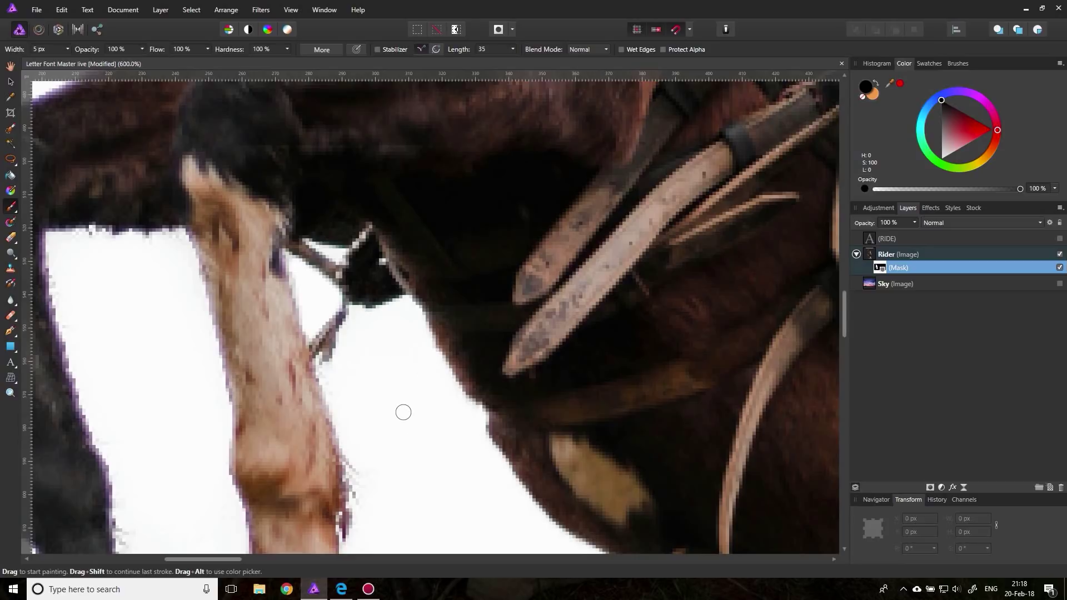
{"action": "key", "text": "ctrl+0"}
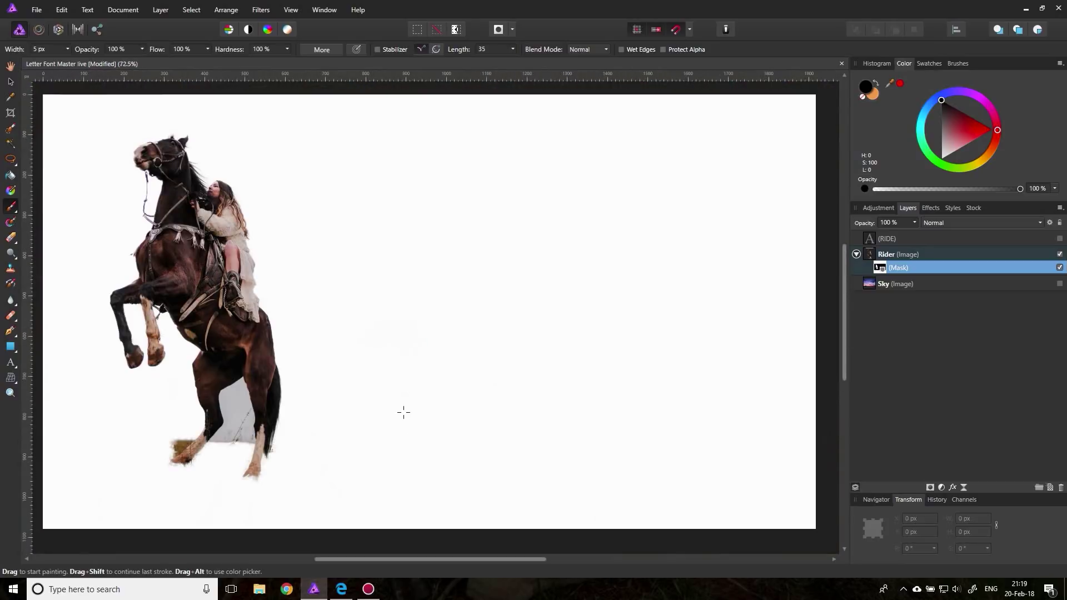
- Duplicate the masked Rider layer, nest the copy inside the RIDE text layer, and hide the original
{"action": "left_click", "coordinate": [1060, 239]}
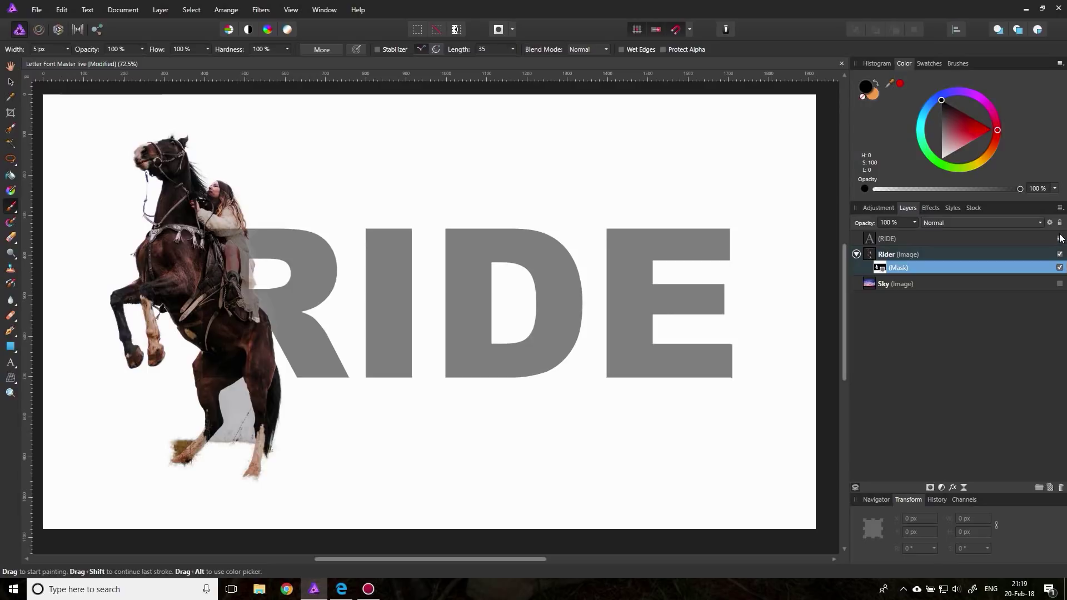
{"action": "left_click", "coordinate": [870, 255]}
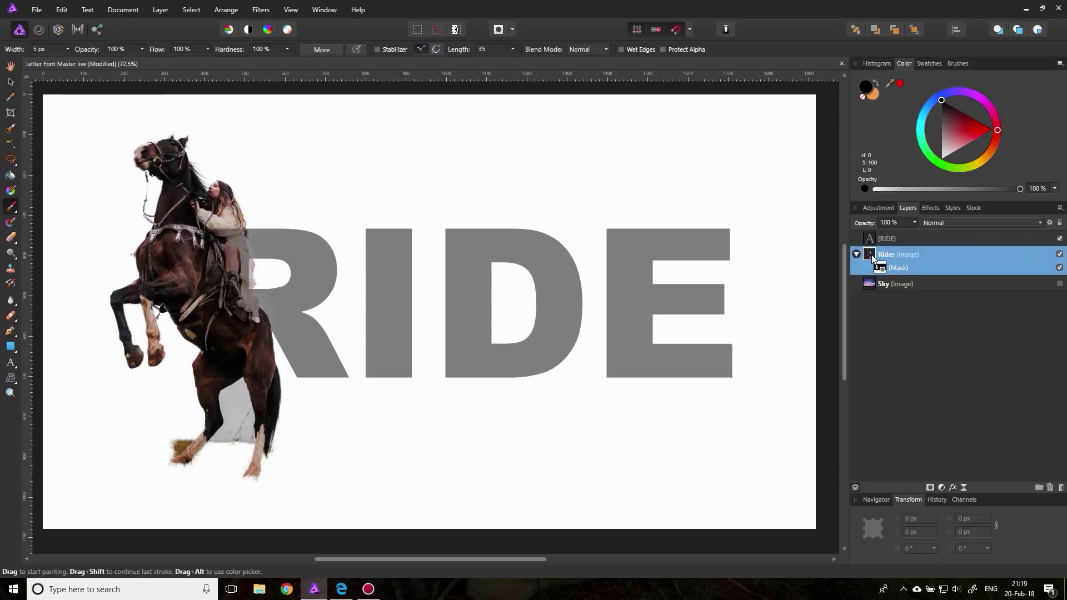
{"action": "right_click", "coordinate": [872, 257]}
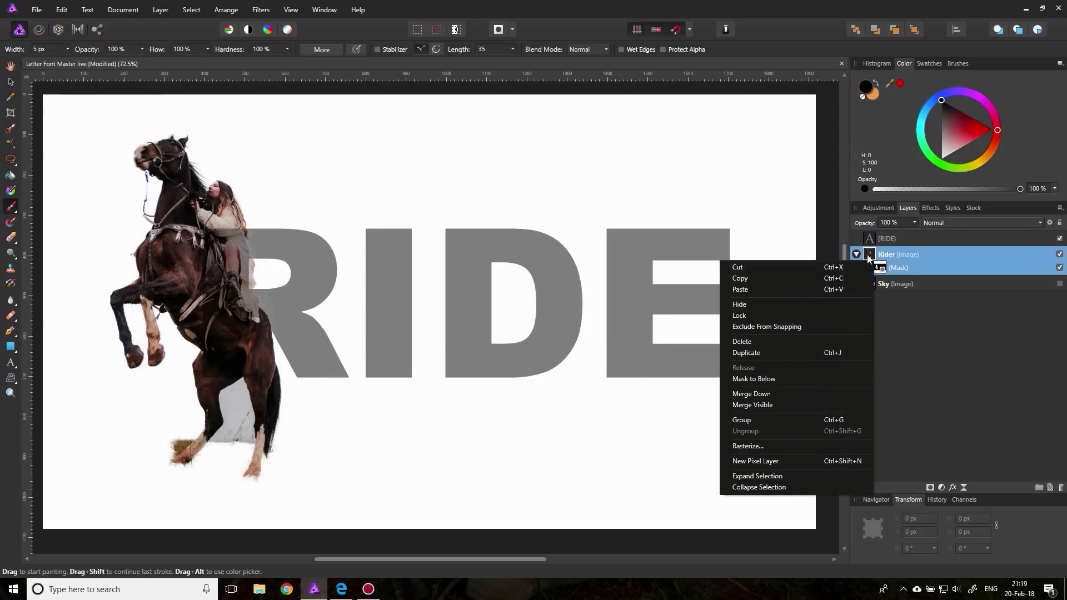
{"action": "left_click", "coordinate": [751, 352]}
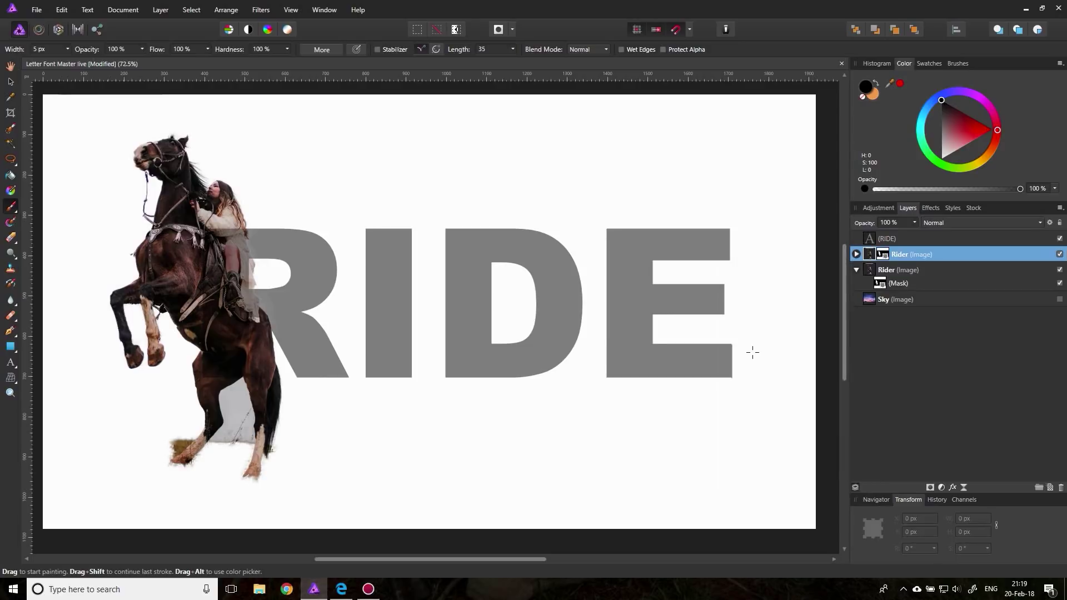
{"action": "left_click", "coordinate": [856, 254]}
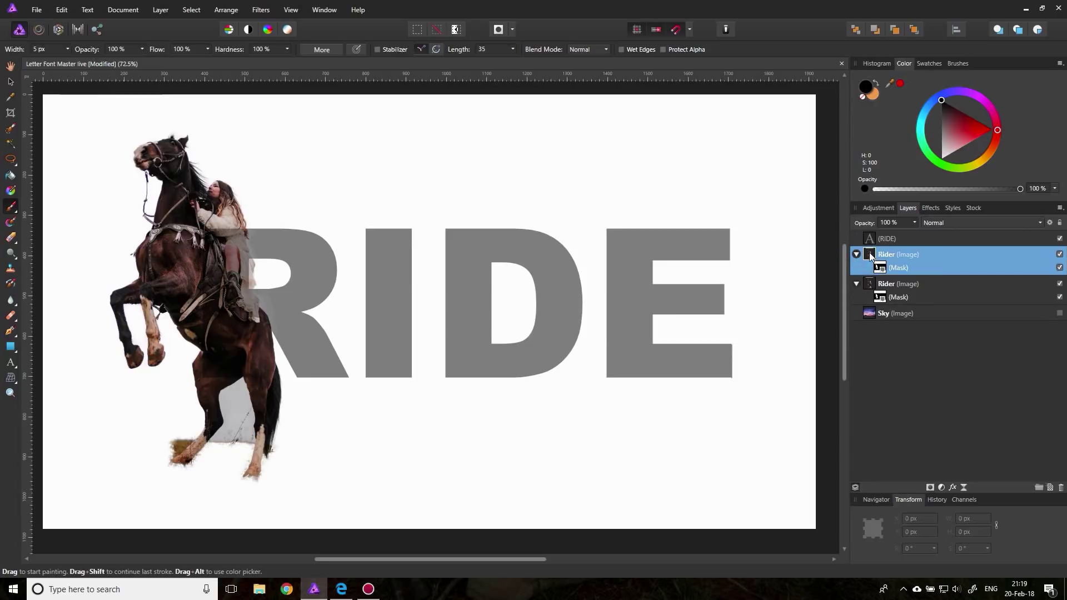
{"action": "left_click_drag", "start_coordinate": [870, 257], "coordinate": [890, 242]}
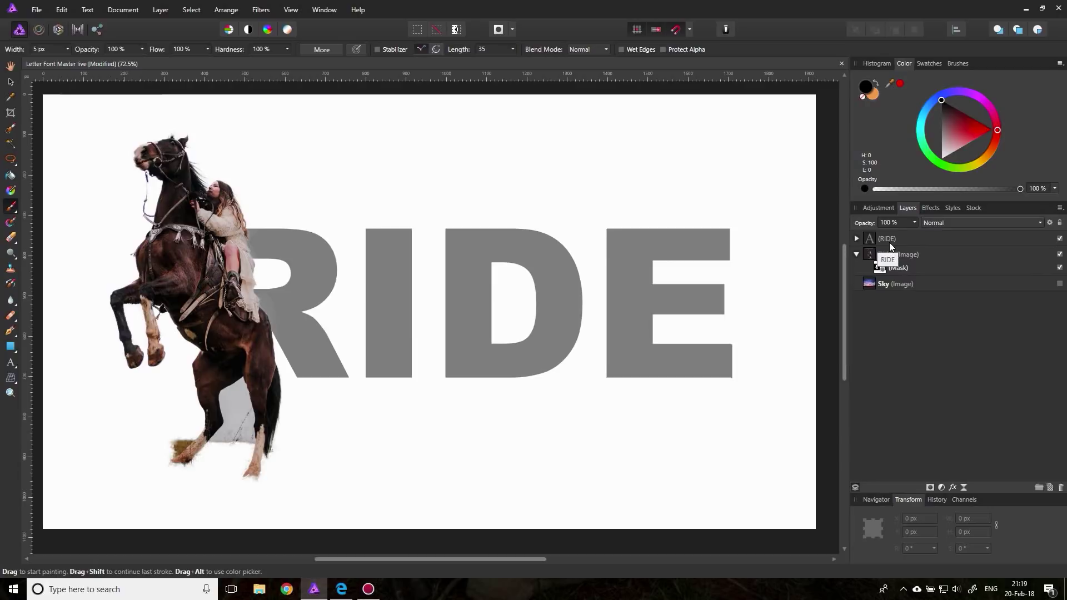
{"action": "left_click", "coordinate": [857, 238]}
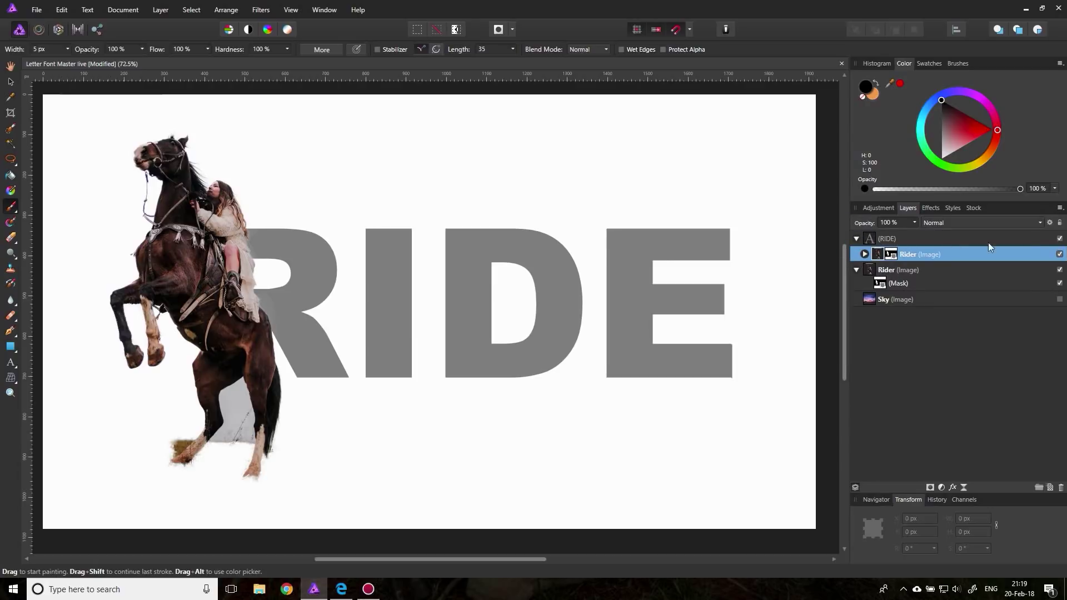
{"action": "left_click", "coordinate": [1058, 270]}
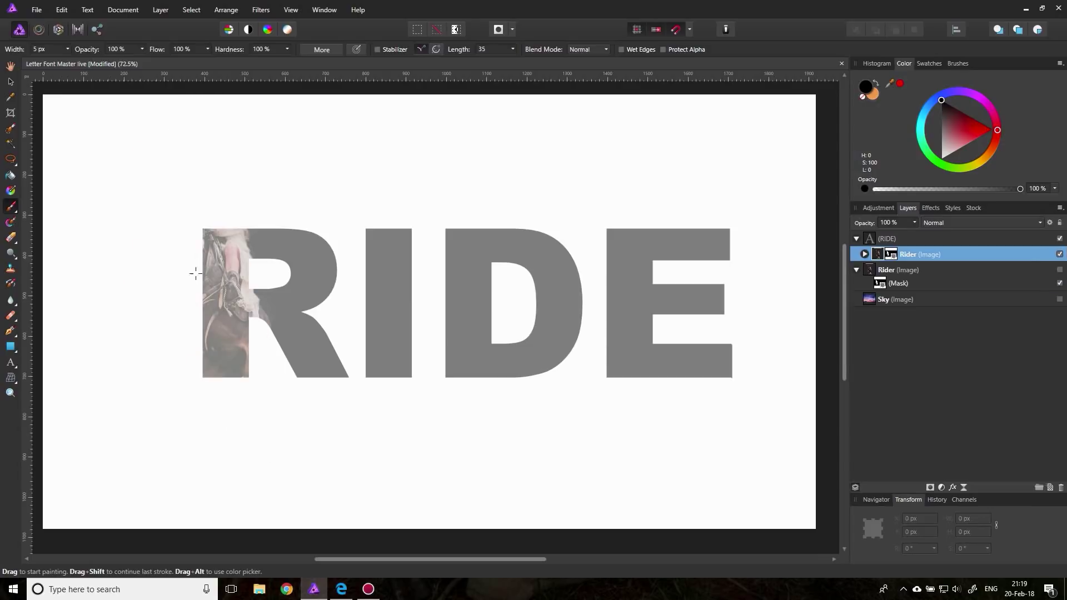
- Restore the RIDE text to 100% opacity, re-show both layers, and select the lower Rider layer's mask
{"action": "left_click", "coordinate": [889, 239]}
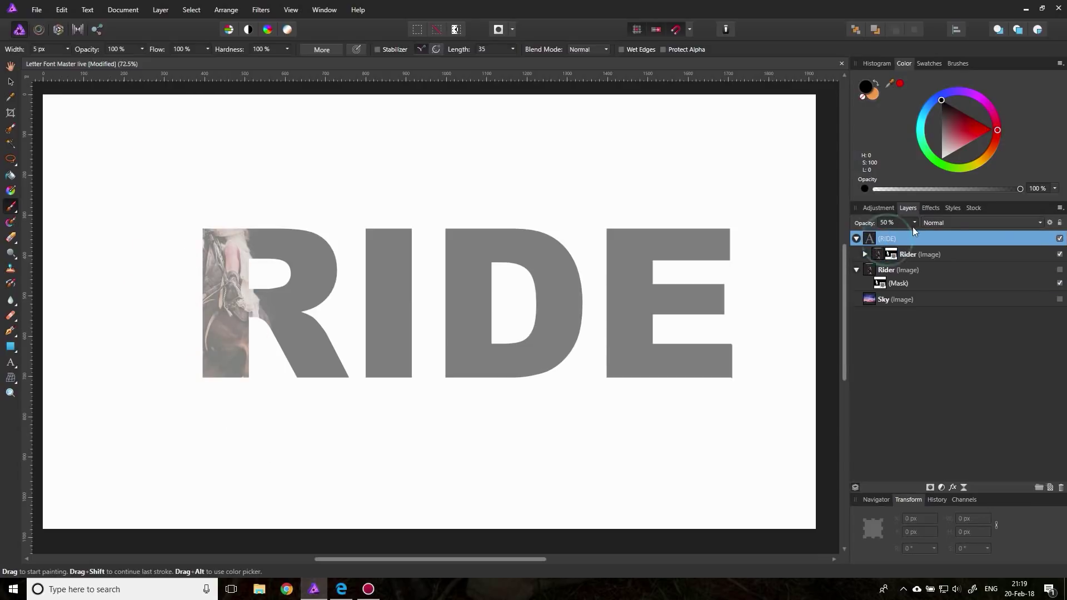
{"action": "left_click", "coordinate": [914, 222]}
{"action": "left_click_drag", "start_coordinate": [939, 234], "coordinate": [970, 233]}
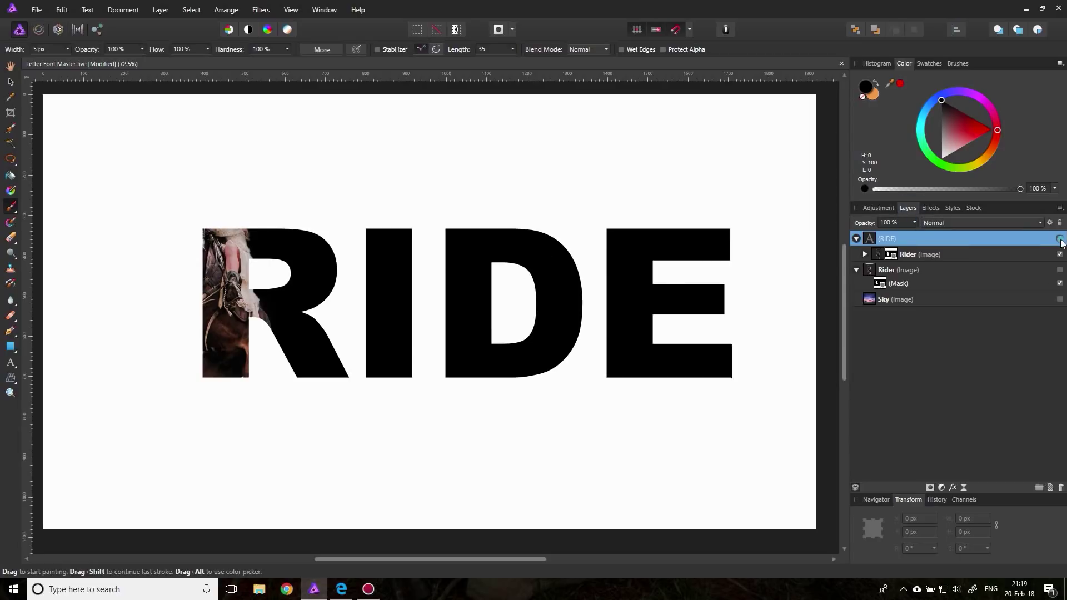
{"action": "left_click", "coordinate": [1060, 239]}
{"action": "left_click", "coordinate": [1060, 239]}
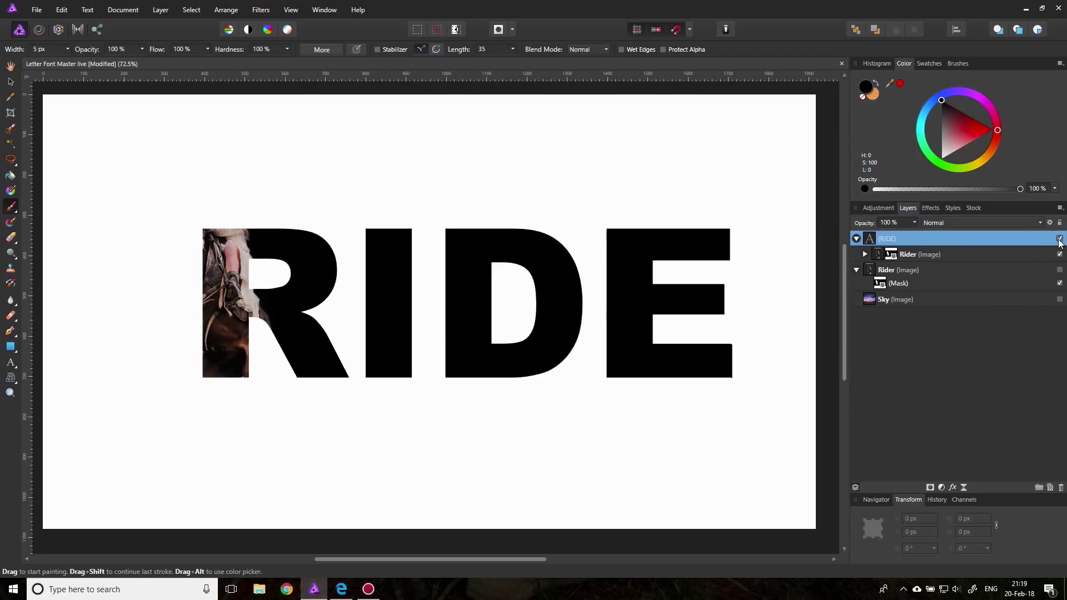
{"action": "left_click", "coordinate": [1059, 271]}
{"action": "left_click", "coordinate": [1059, 239]}
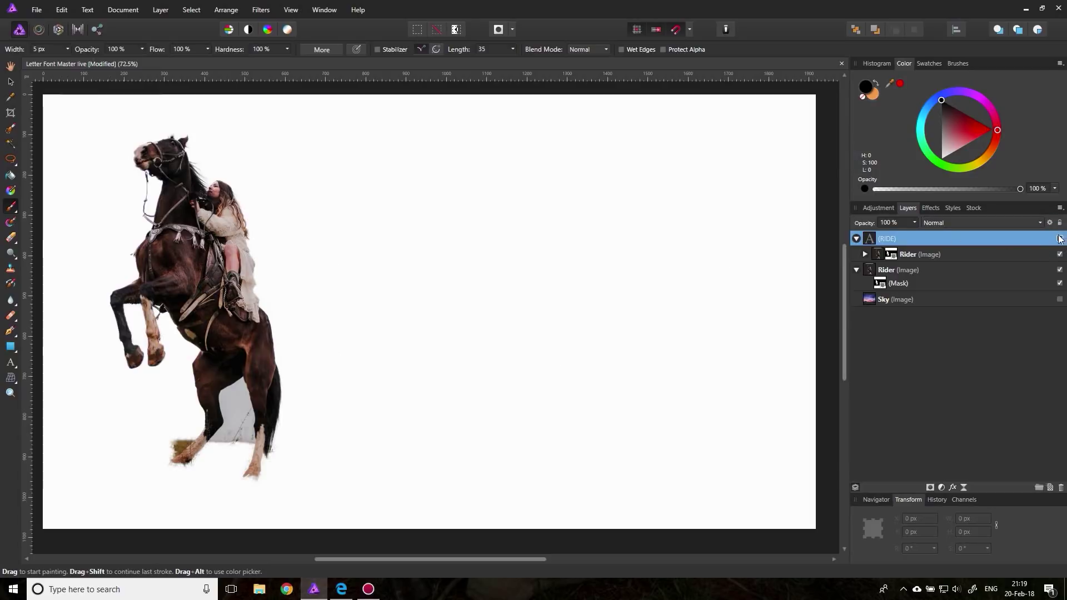
{"action": "left_click", "coordinate": [1059, 240]}
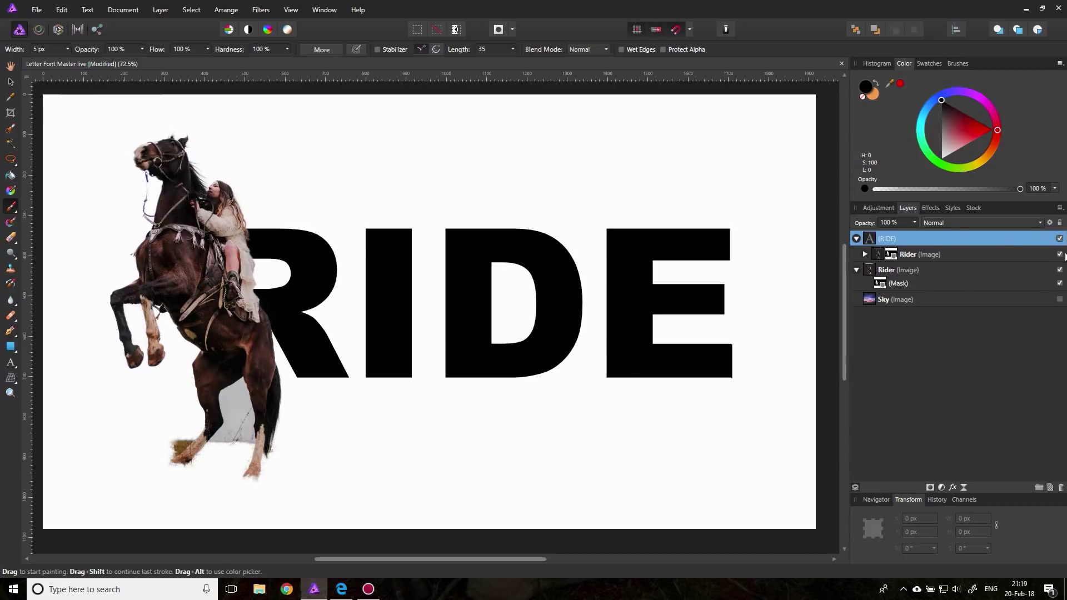
{"action": "left_click", "coordinate": [879, 281]}
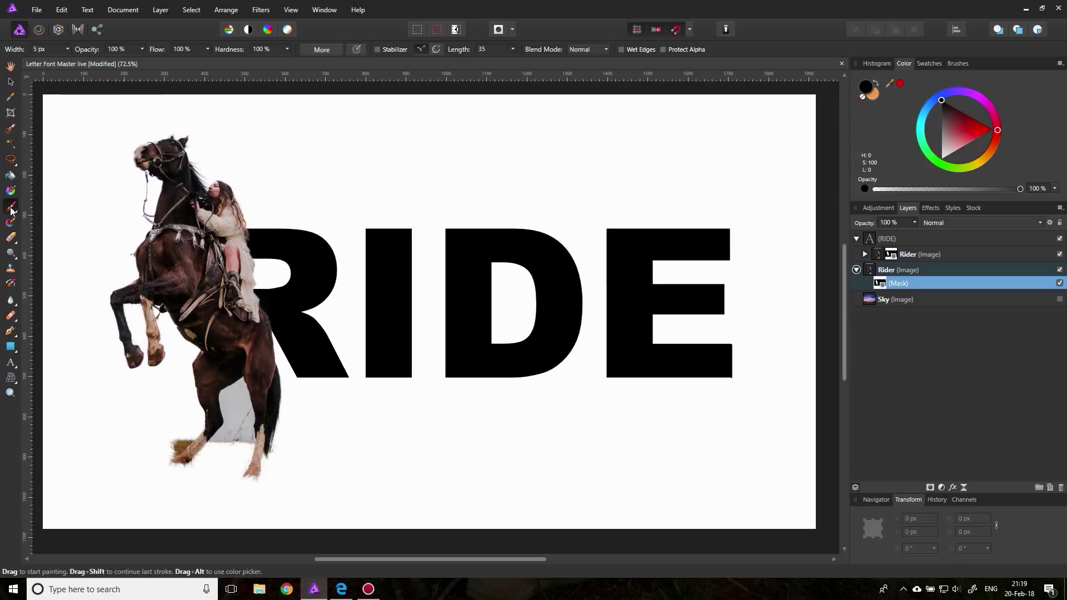
- Set the brush width to 32 px and hide the rider copy inside the RIDE text
{"action": "left_click", "coordinate": [48, 49]}
{"action": "type", "text": "32"}
{"action": "key", "text": "Return"}
{"action": "left_click", "coordinate": [259, 346]}
{"action": "key", "text": "ctrl+z"}
{"action": "left_click", "coordinate": [1059, 255]}
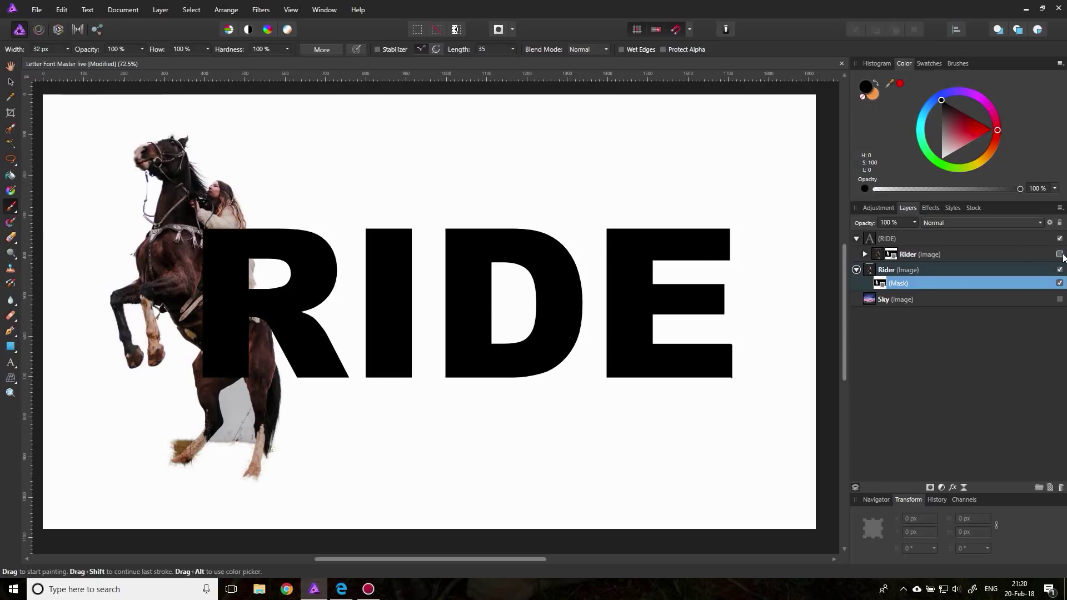
- Zoom in on the horse's legs and paint its chest and front hoof out of the mask
{"action": "left_click", "coordinate": [10, 393]}
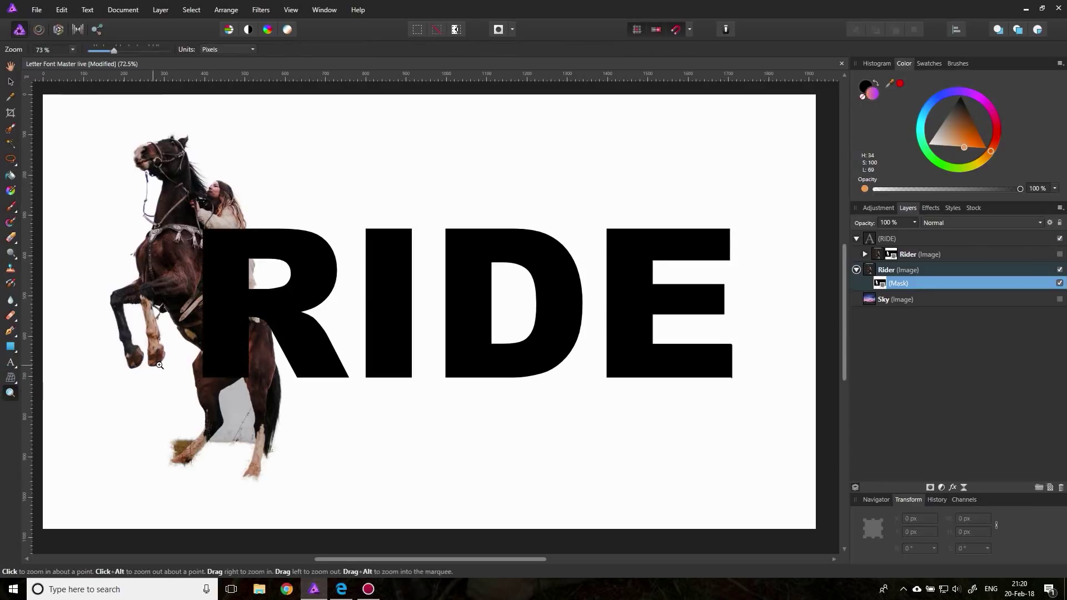
{"action": "left_click", "coordinate": [173, 377]}
{"action": "left_click", "coordinate": [176, 380]}
{"action": "scroll", "coordinate": [320, 419], "scroll_direction": "down", "scroll_amount": 4}
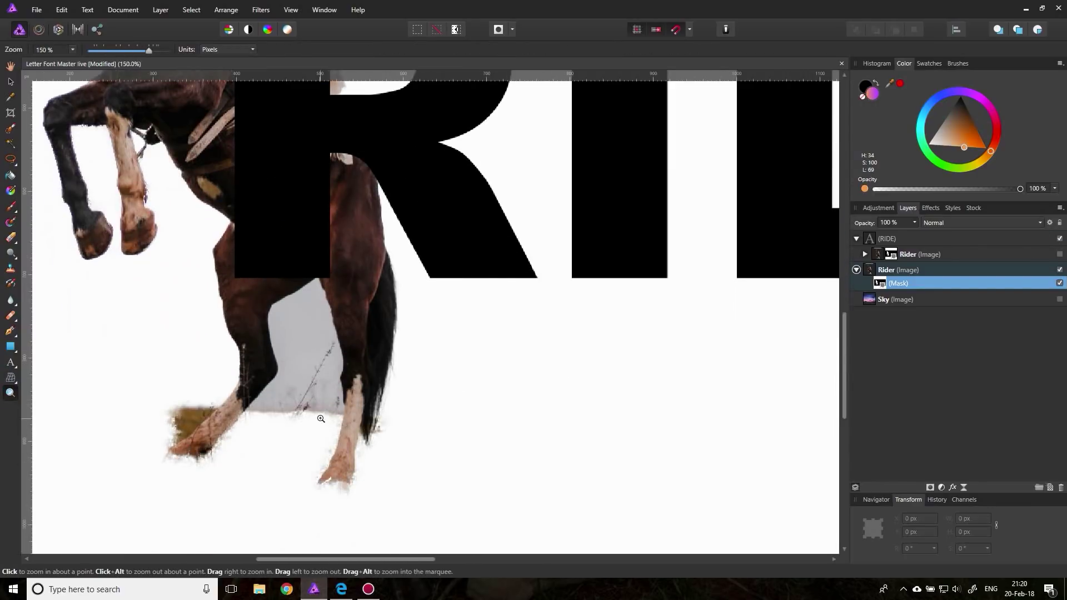
{"action": "left_click", "coordinate": [10, 210]}
{"action": "mouse_move", "coordinate": [239, 292]}
{"action": "left_mouse_down"}
{"action": "mouse_move", "coordinate": [216, 255]}
{"action": "mouse_move", "coordinate": [224, 371]}
{"action": "mouse_move", "coordinate": [178, 451]}
{"action": "mouse_move", "coordinate": [173, 375]}
{"action": "mouse_move", "coordinate": [191, 409]}
{"action": "left_mouse_up"}
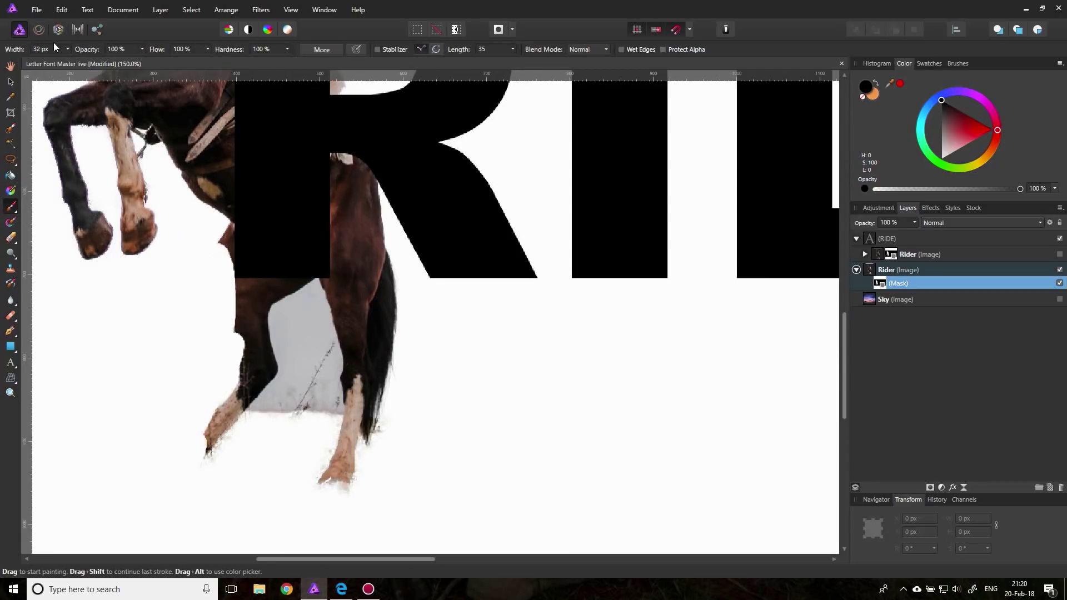
- Widen the brush to 83 px, paint out the rear leg beside the R, and fit the view
{"action": "left_click", "coordinate": [67, 49]}
{"action": "left_click_drag", "start_coordinate": [71, 61], "coordinate": [88, 63]}
{"action": "mouse_move", "coordinate": [239, 396]}
{"action": "left_mouse_down"}
{"action": "mouse_move", "coordinate": [259, 388]}
{"action": "mouse_move", "coordinate": [194, 434]}
{"action": "mouse_move", "coordinate": [237, 333]}
{"action": "mouse_move", "coordinate": [346, 354]}
{"action": "mouse_move", "coordinate": [420, 400]}
{"action": "mouse_move", "coordinate": [439, 443]}
{"action": "mouse_move", "coordinate": [350, 502]}
{"action": "mouse_move", "coordinate": [410, 420]}
{"action": "mouse_move", "coordinate": [370, 347]}
{"action": "mouse_move", "coordinate": [384, 295]}
{"action": "mouse_move", "coordinate": [369, 176]}
{"action": "mouse_move", "coordinate": [347, 159]}
{"action": "mouse_move", "coordinate": [345, 307]}
{"action": "mouse_move", "coordinate": [322, 307]}
{"action": "mouse_move", "coordinate": [314, 287]}
{"action": "mouse_move", "coordinate": [235, 302]}
{"action": "left_mouse_up"}
{"action": "scroll", "coordinate": [388, 350], "scroll_direction": "up", "scroll_amount": 5}
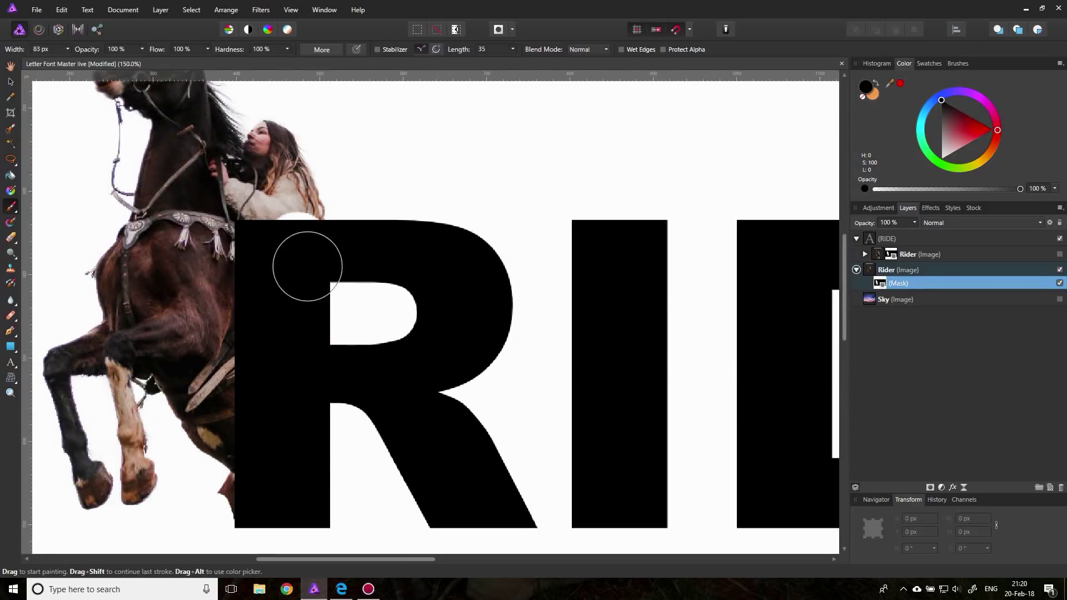
{"action": "left_click_drag", "start_coordinate": [368, 544], "coordinate": [210, 504]}
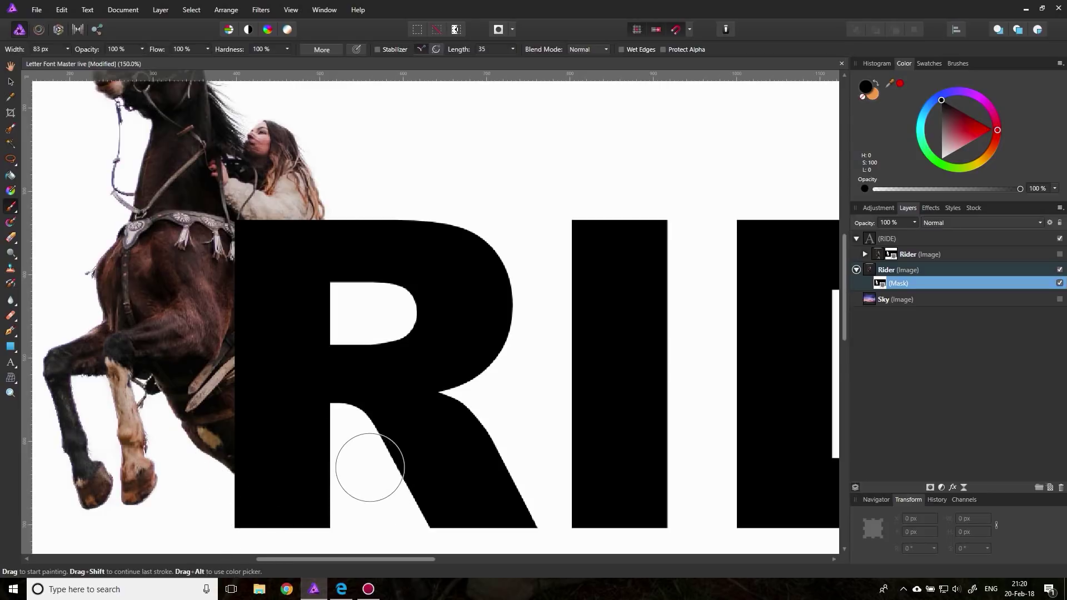
{"action": "key", "text": "ctrl+0"}
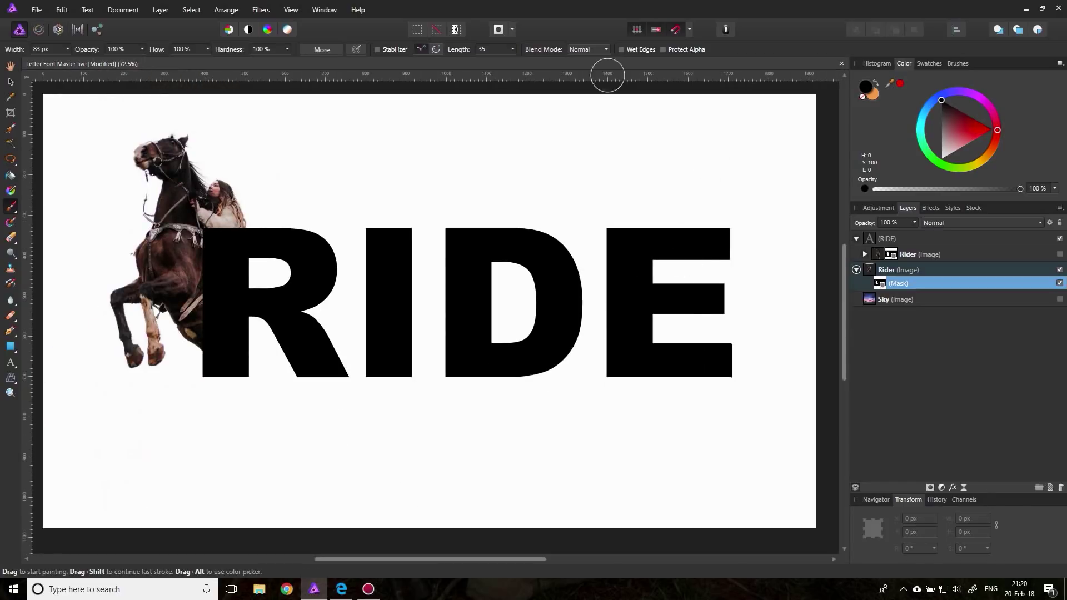
{"action": "left_click", "coordinate": [11, 82]}
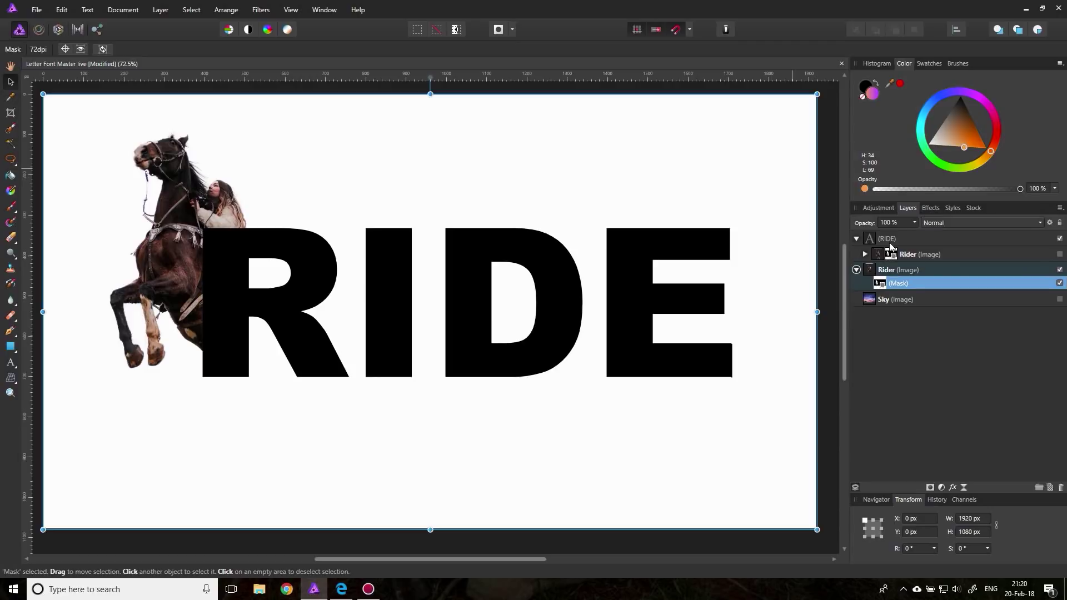
- Re-show the inner Rider copy and place the Sky layer inside the RIDE text beneath it, made visible
{"action": "left_click", "coordinate": [1060, 255]}
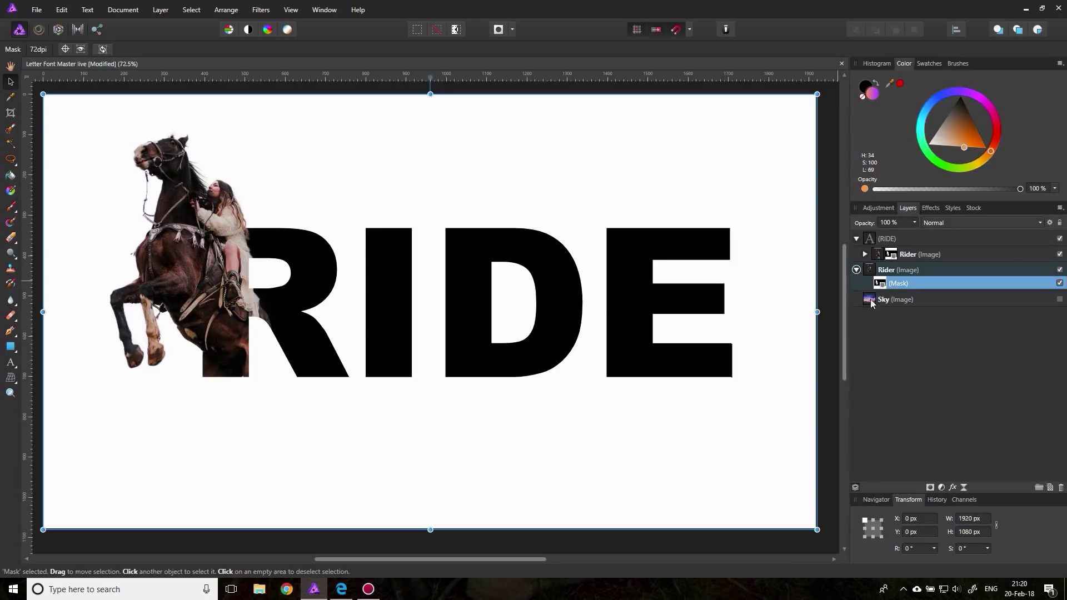
{"action": "left_click_drag", "start_coordinate": [870, 299], "coordinate": [904, 259]}
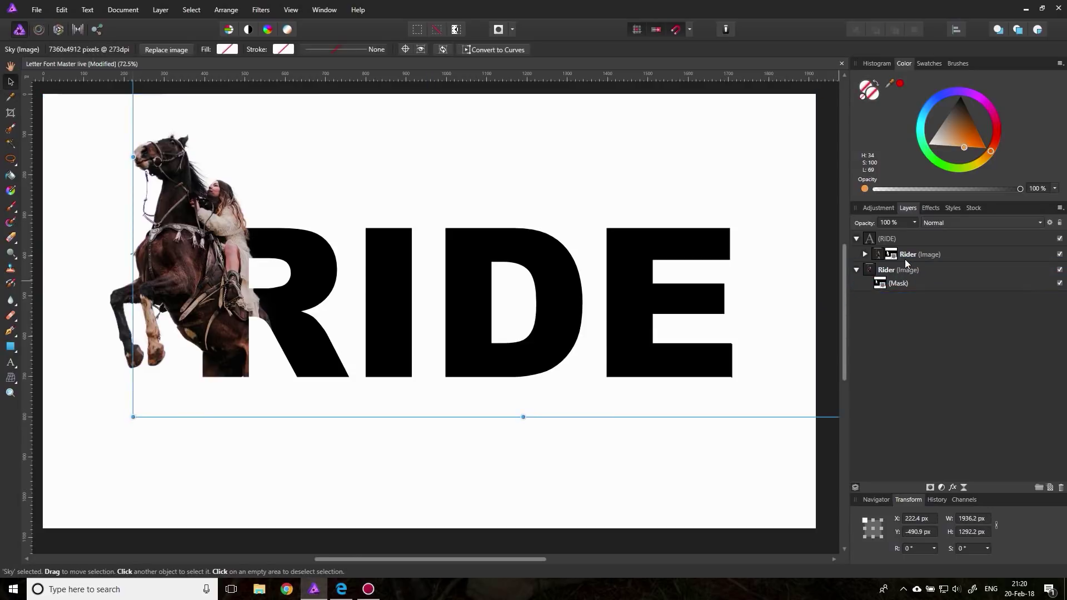
{"action": "left_click", "coordinate": [866, 255]}
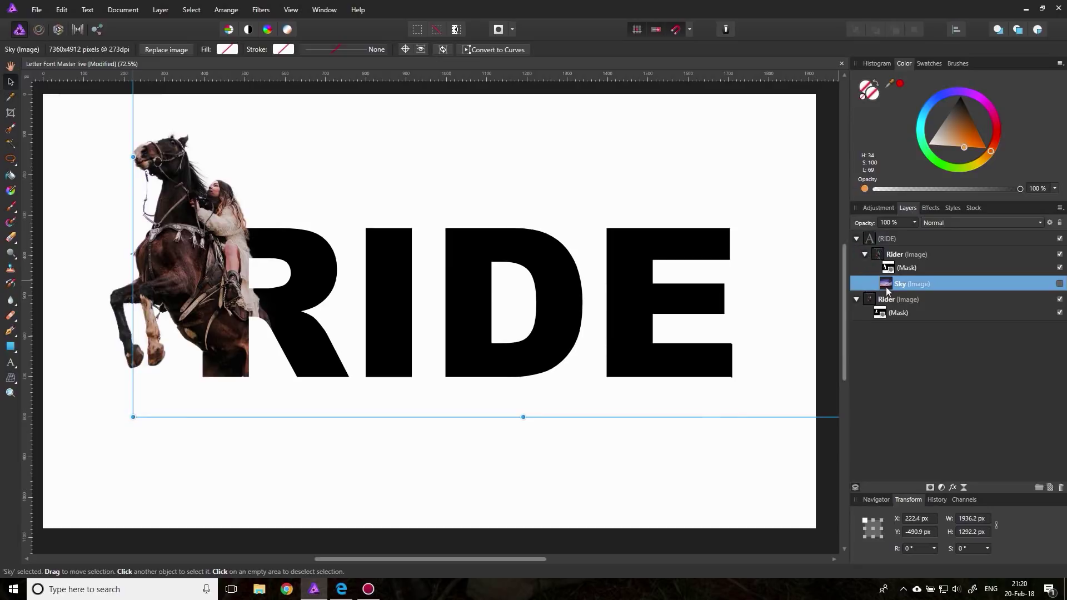
{"action": "left_click_drag", "start_coordinate": [886, 289], "coordinate": [887, 248]}
{"action": "left_click", "coordinate": [865, 269]}
{"action": "left_click", "coordinate": [1059, 254]}
{"action": "left_click_drag", "start_coordinate": [875, 258], "coordinate": [875, 275]}
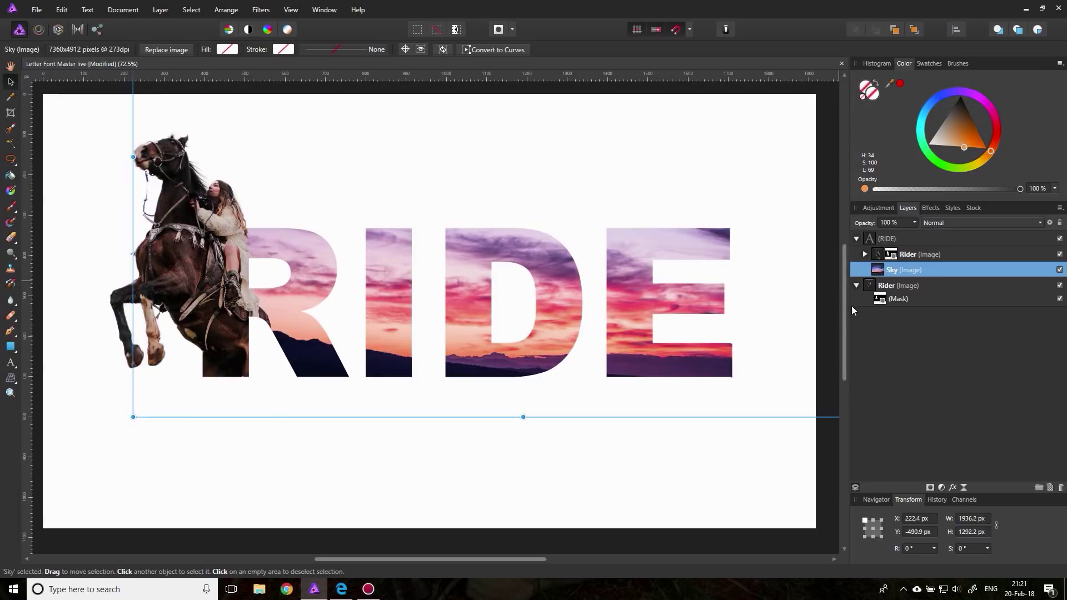
- Group the RIDE text and Rider layers with Ctrl+G and shift the group down and right
{"action": "left_click", "coordinate": [856, 239]}
{"action": "left_click", "coordinate": [856, 255]}
{"action": "left_click", "coordinate": [871, 239]}
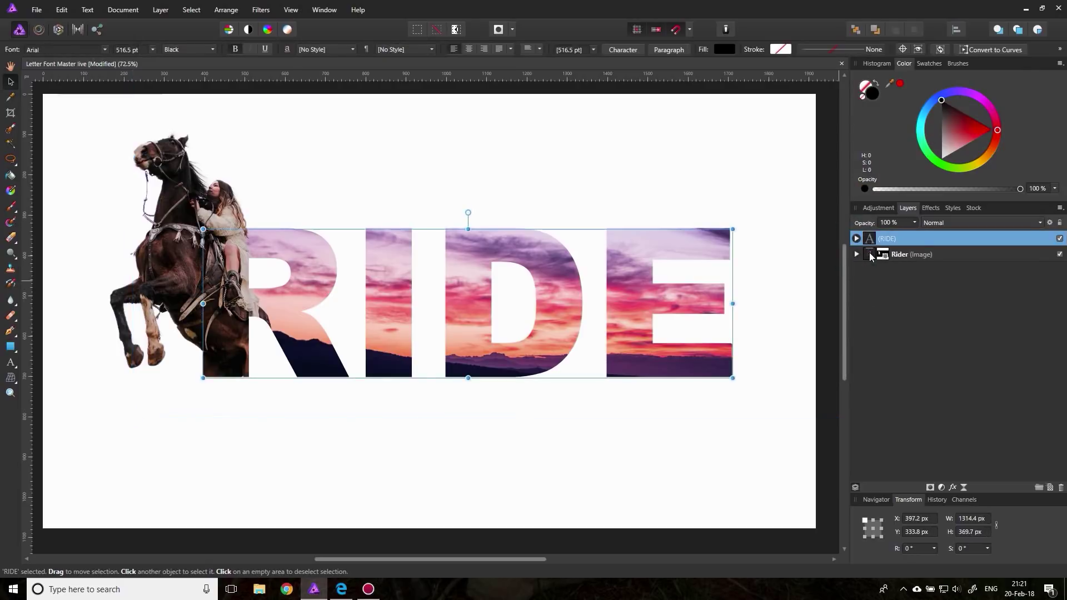
{"action": "left_click", "coordinate": [946, 254], "text": "shift"}
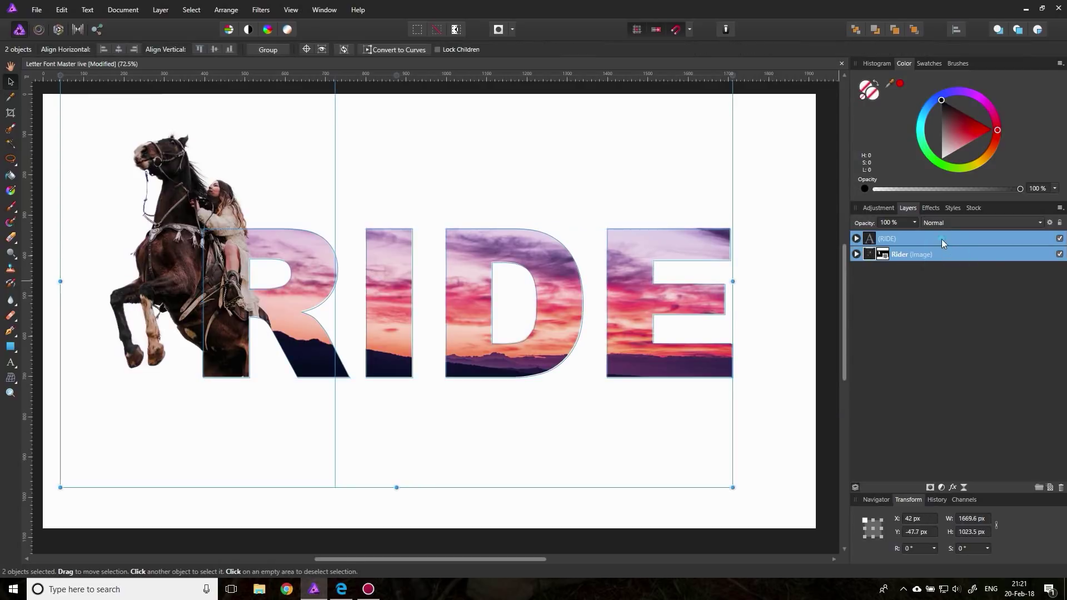
{"action": "left_click", "coordinate": [942, 240]}
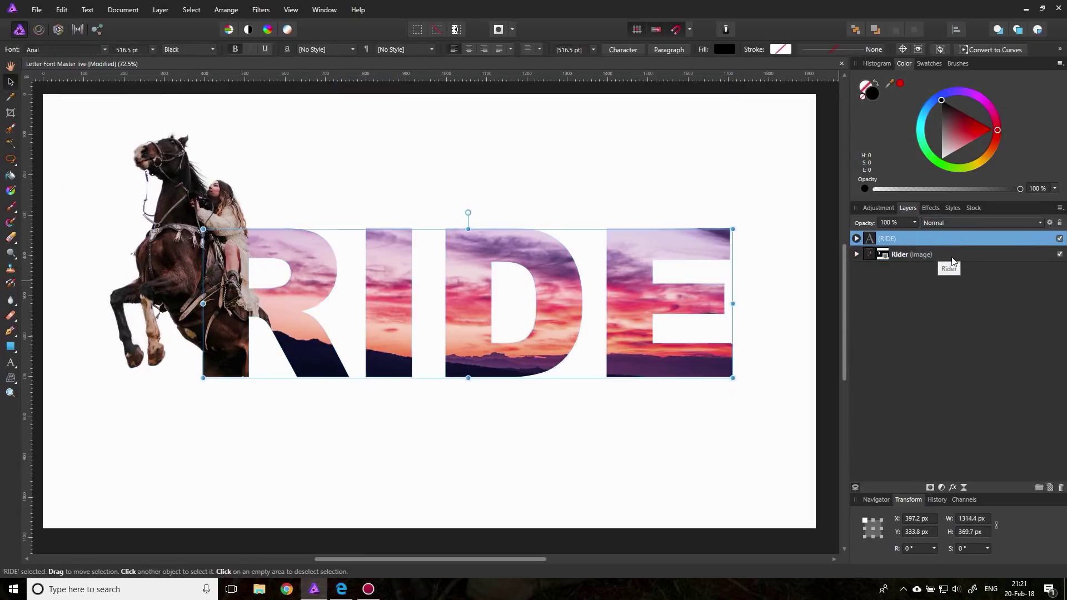
{"action": "left_click", "coordinate": [956, 254], "text": "shift"}
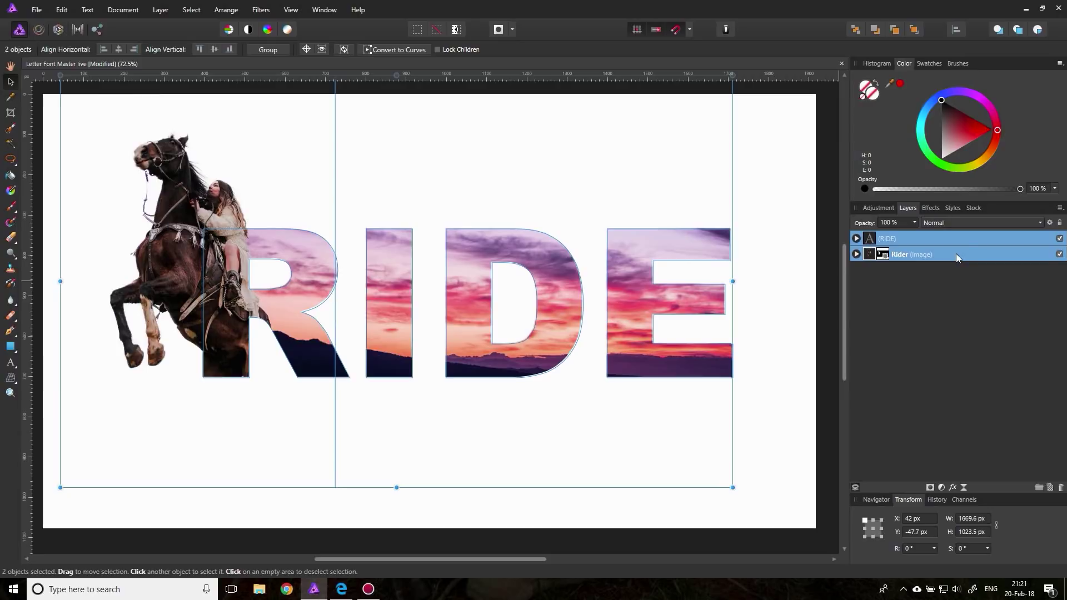
{"action": "key", "text": "ctrl+g"}
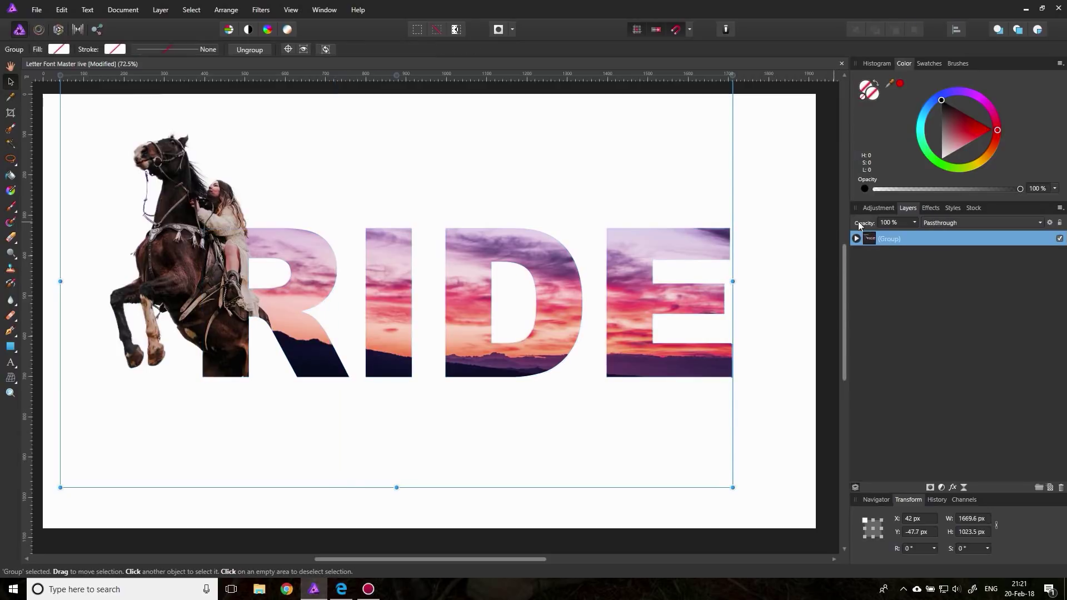
{"action": "left_click_drag", "start_coordinate": [207, 237], "coordinate": [224, 279]}
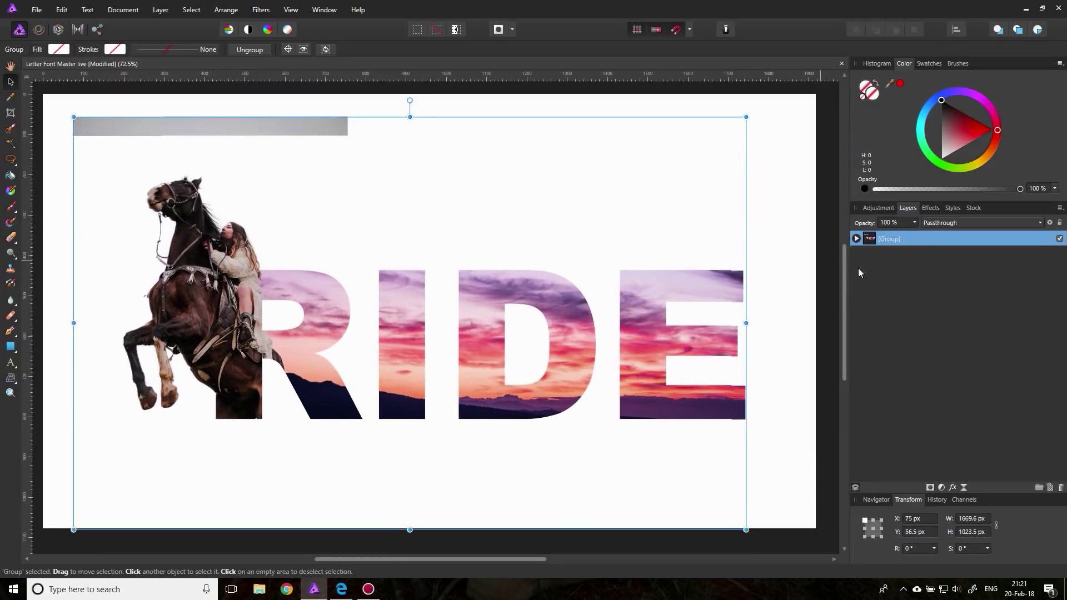
- Expand the new group, select the Rider layer's mask, and switch to the Paint Brush
{"action": "left_click", "coordinate": [856, 238]}
{"action": "left_click", "coordinate": [864, 270]}
{"action": "left_click", "coordinate": [887, 284]}
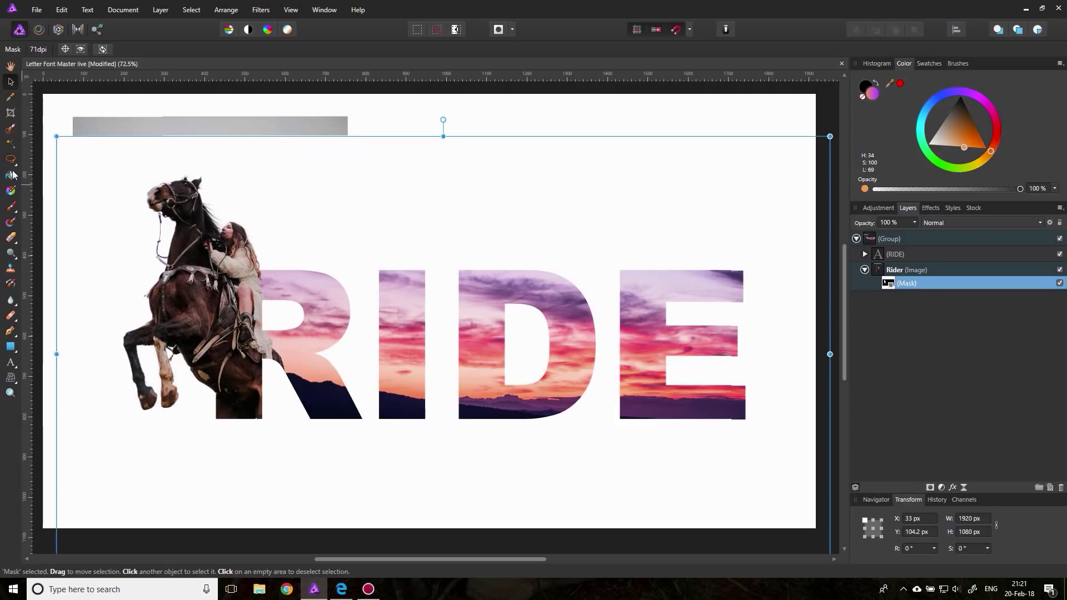
{"action": "left_click", "coordinate": [11, 207]}
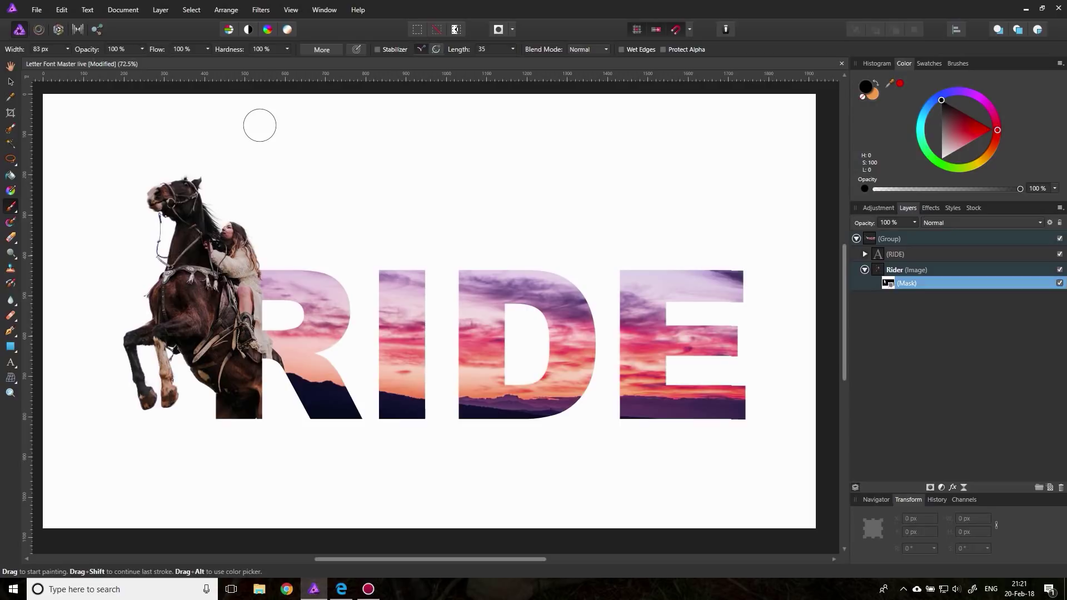
- Add a mask to the group, drag that letter mask out to the bottom of the stack, and deselect
{"action": "left_click", "coordinate": [856, 238]}
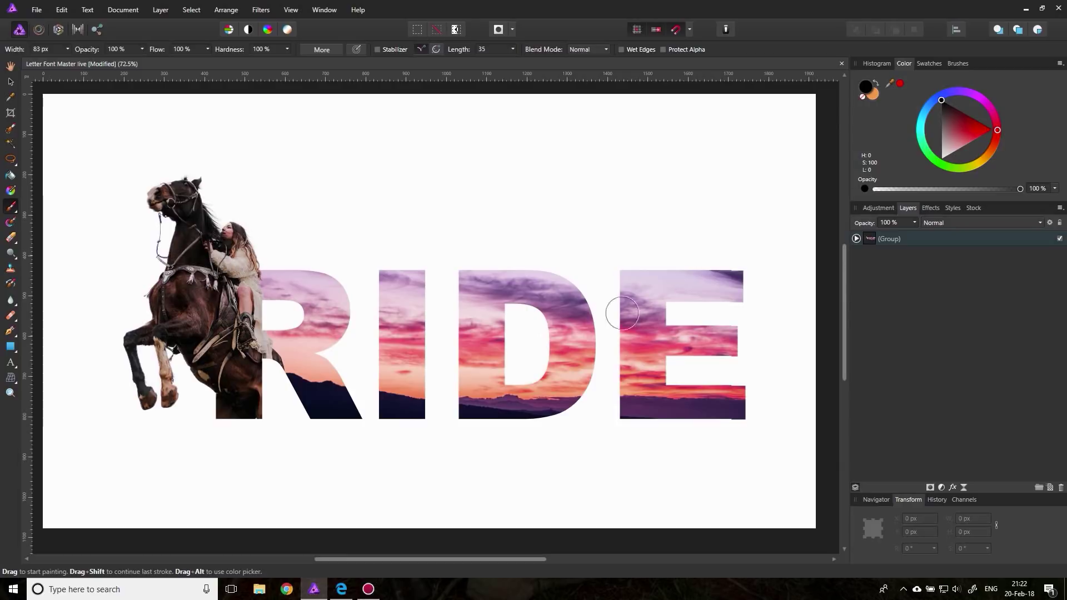
{"action": "left_click", "coordinate": [11, 84]}
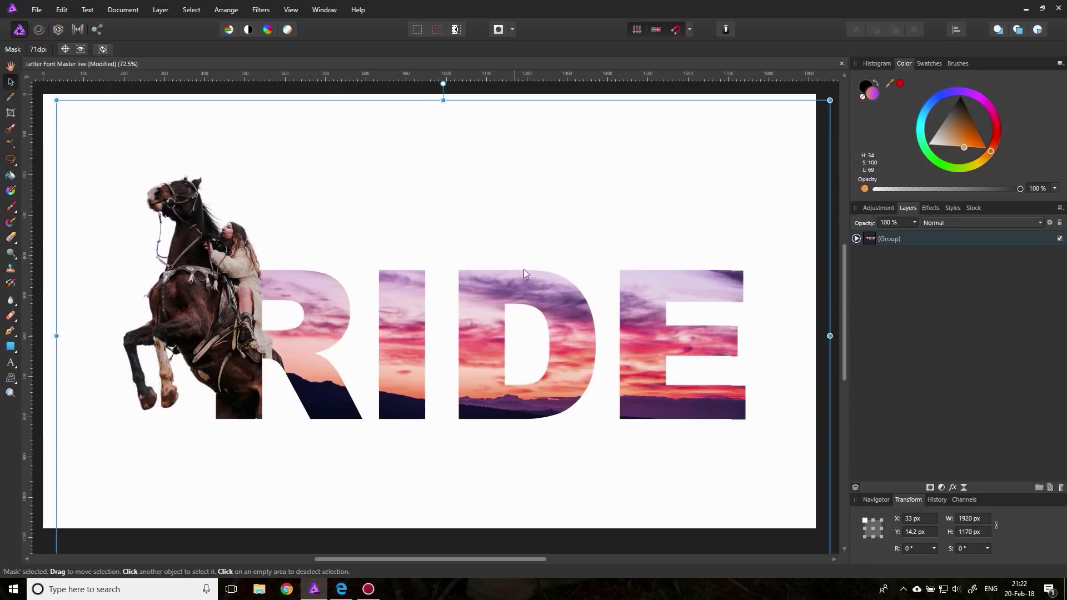
{"action": "left_click", "coordinate": [874, 240]}
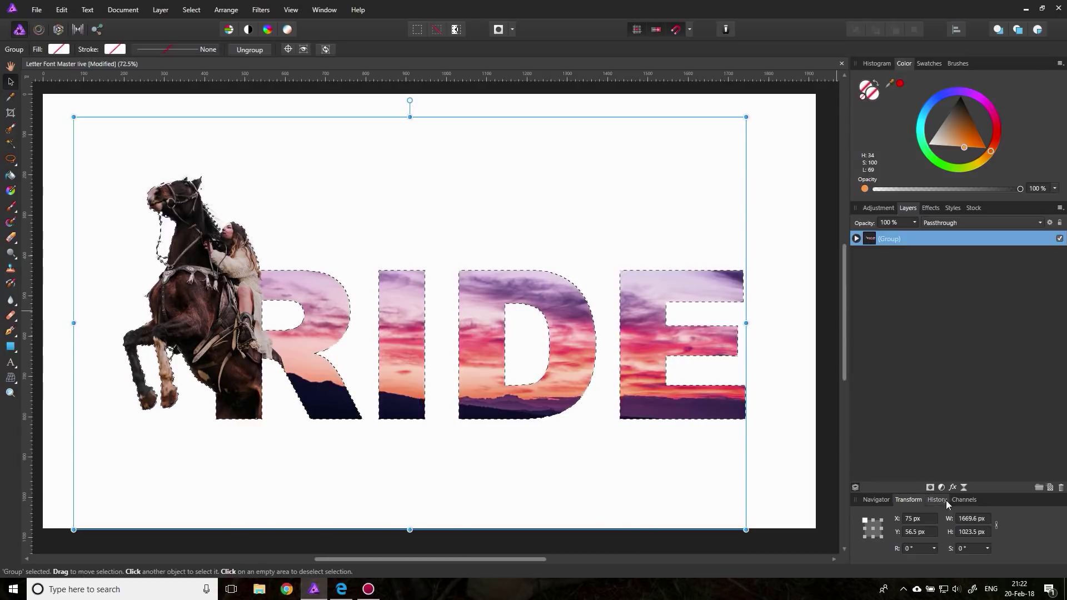
{"action": "left_click", "coordinate": [931, 488]}
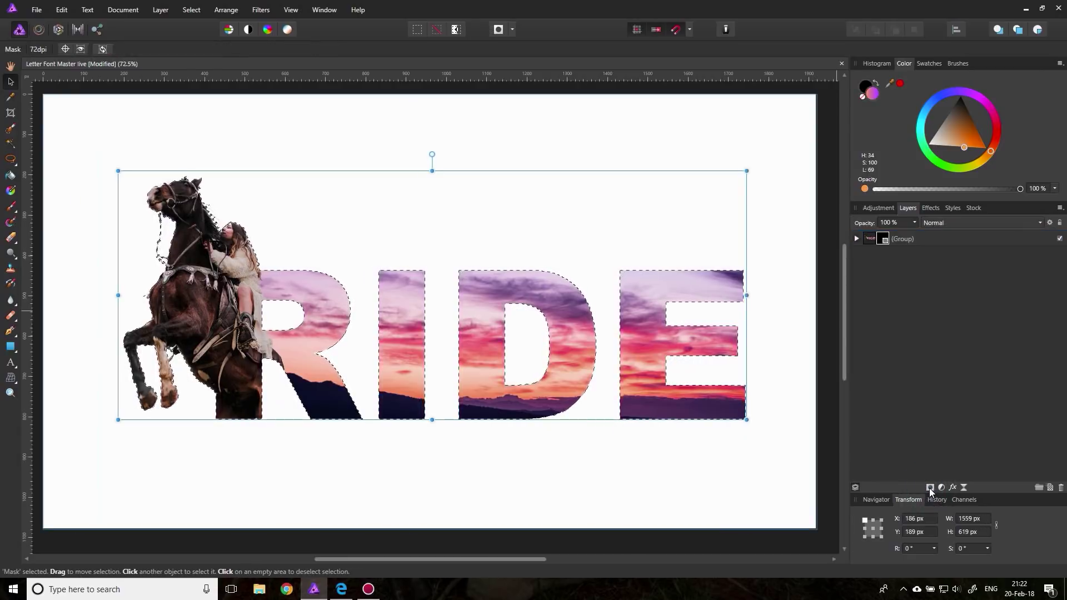
{"action": "left_click", "coordinate": [856, 239]}
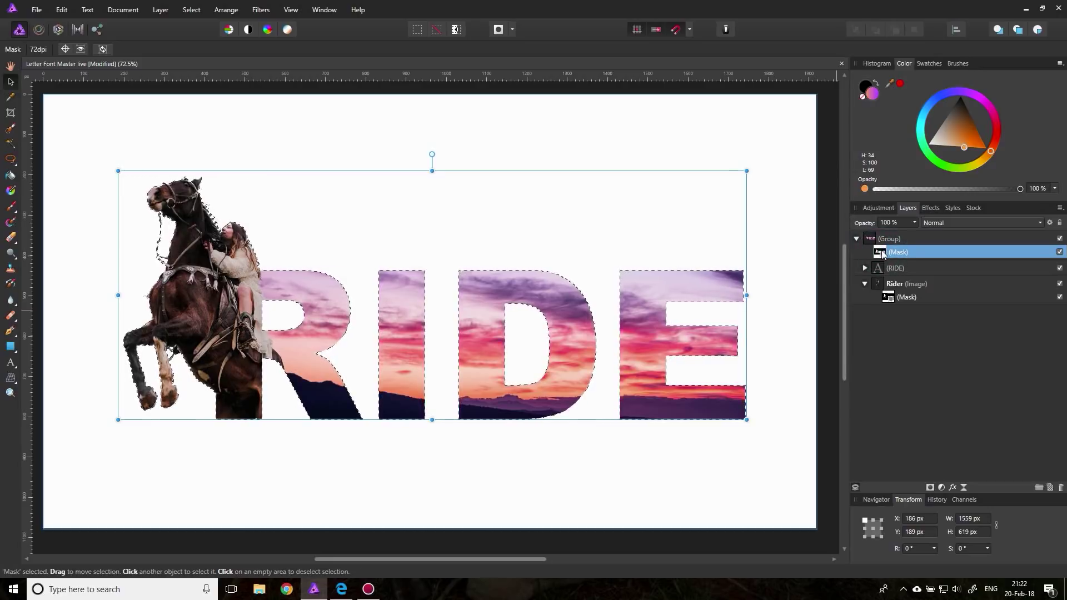
{"action": "left_click_drag", "start_coordinate": [881, 253], "coordinate": [890, 393]}
{"action": "left_click", "coordinate": [856, 239]}
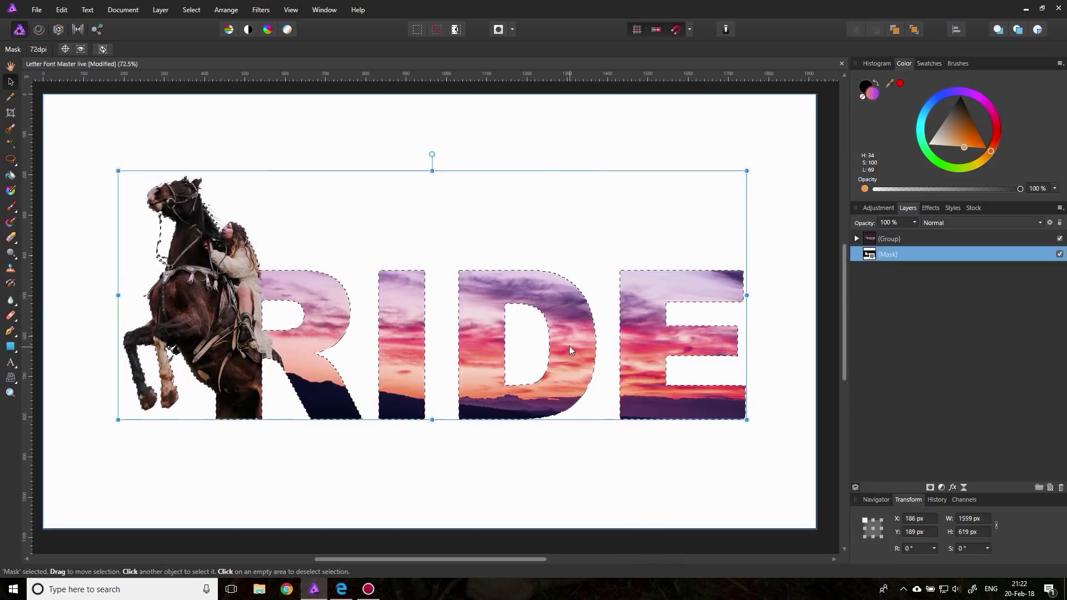
{"action": "key", "text": "ctrl+d"}
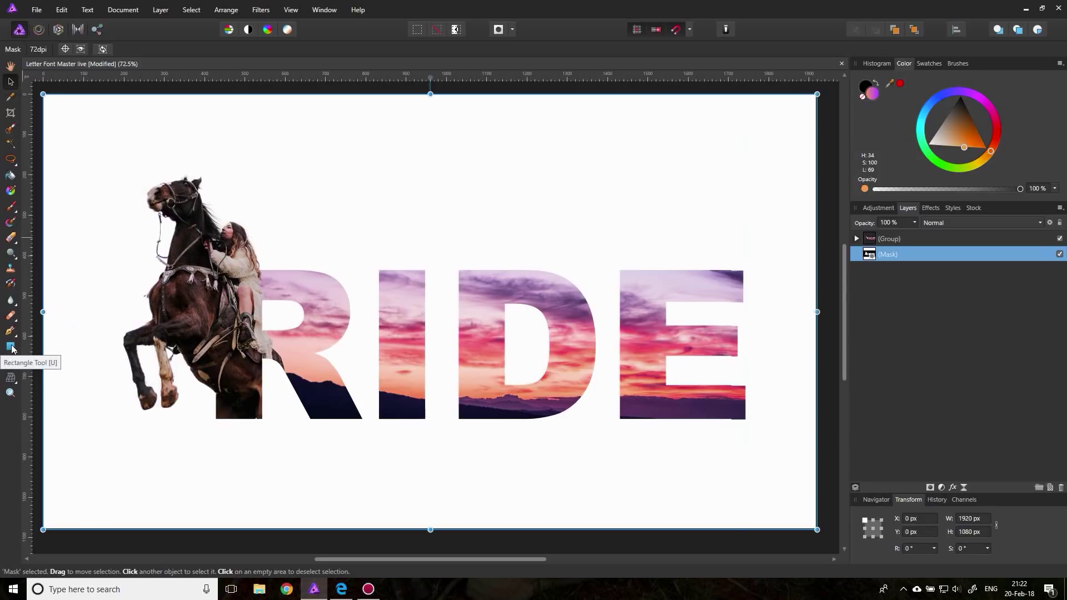
- Draw a gradient rectangle over the artwork, mask it to the letters, raise it above the group, name it Color Map
{"action": "left_click", "coordinate": [11, 348]}
{"action": "mouse_move", "coordinate": [92, 149]}
{"action": "left_mouse_down"}
{"action": "mouse_move", "coordinate": [299, 355]}
{"action": "mouse_move", "coordinate": [516, 442]}
{"action": "mouse_move", "coordinate": [785, 459]}
{"action": "left_mouse_up"}
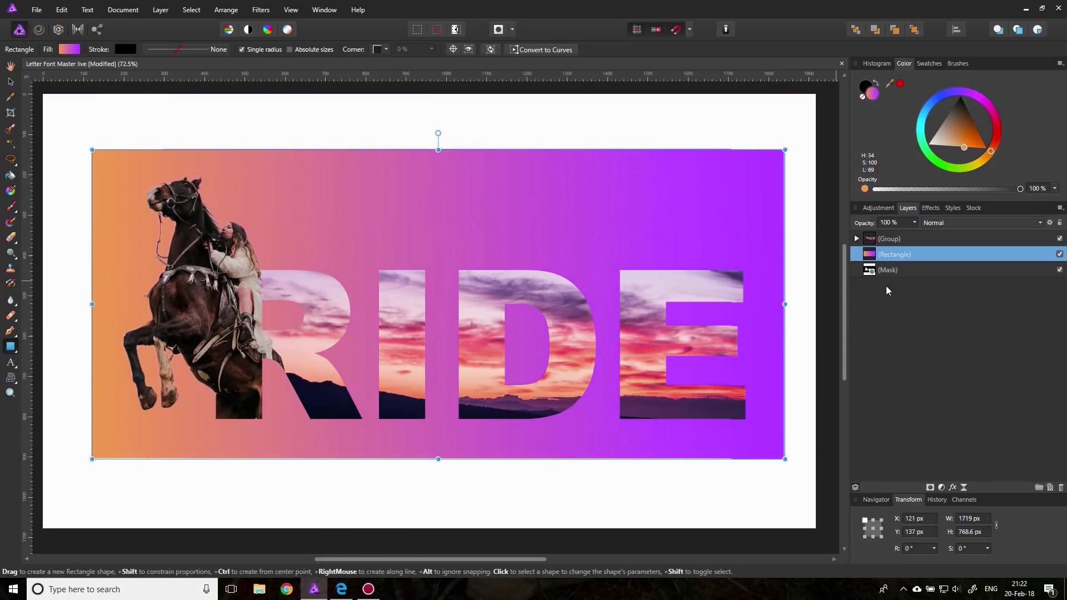
{"action": "left_click_drag", "start_coordinate": [868, 272], "coordinate": [899, 265]}
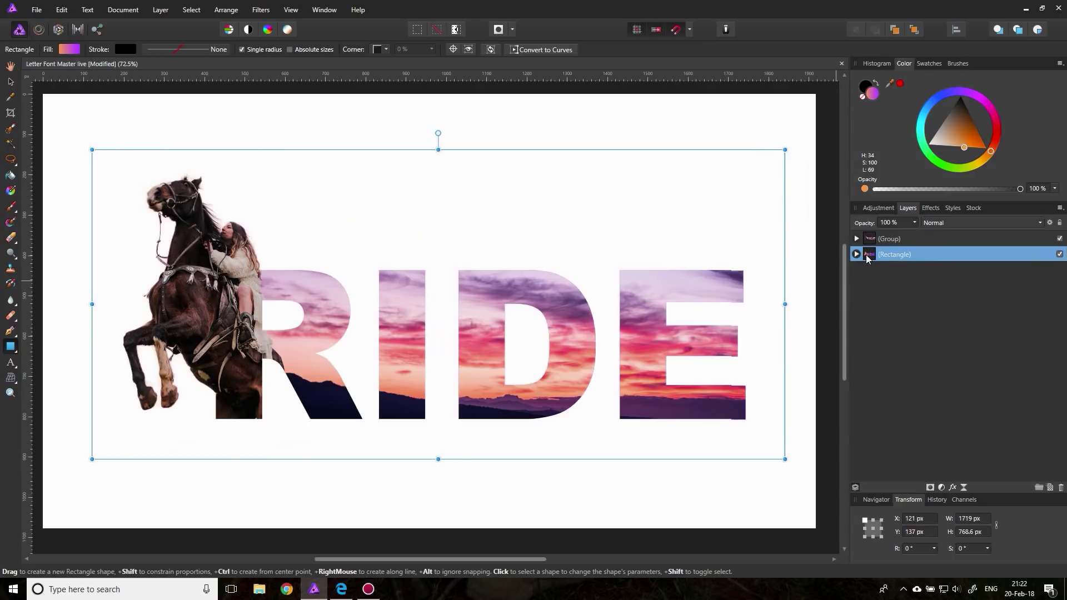
{"action": "left_click_drag", "start_coordinate": [869, 258], "coordinate": [869, 235]}
{"action": "double_click", "coordinate": [896, 239]}
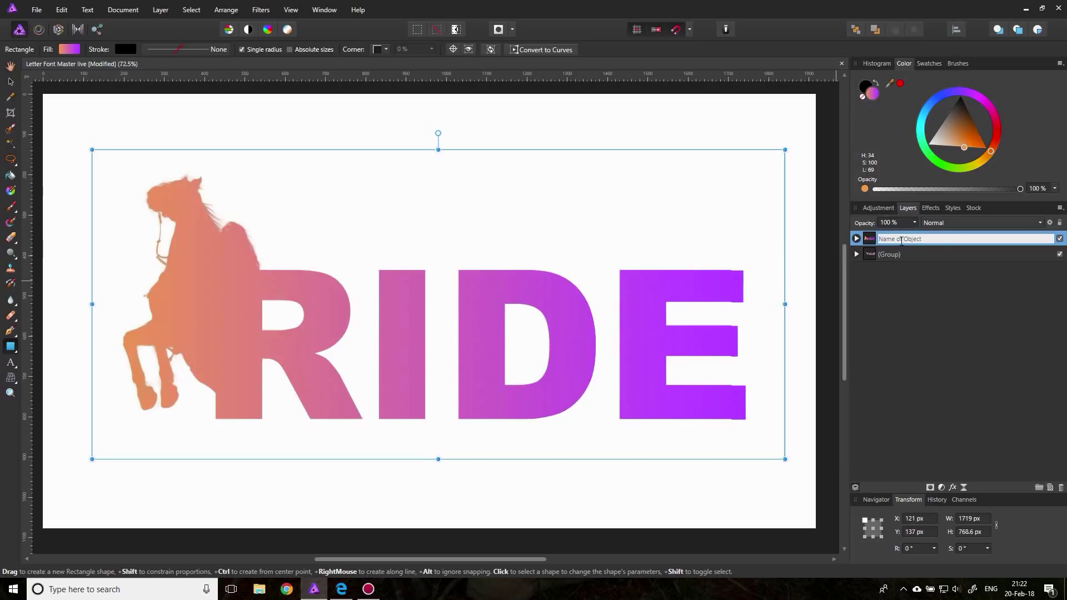
{"action": "type", "text": "Color Map"}
{"action": "key", "text": "Return"}
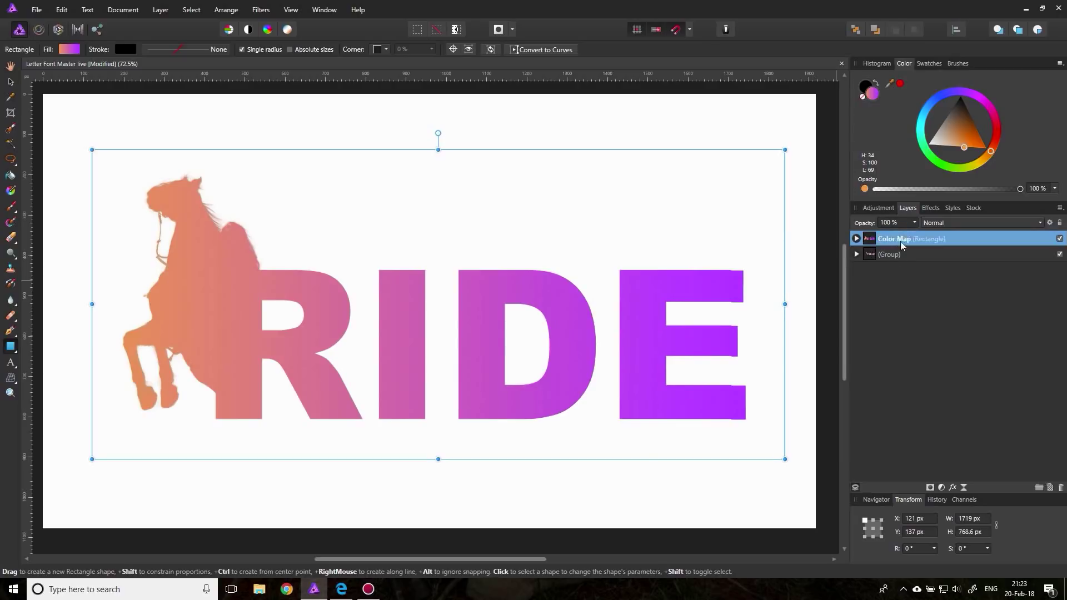
{"action": "left_click", "coordinate": [945, 224]}
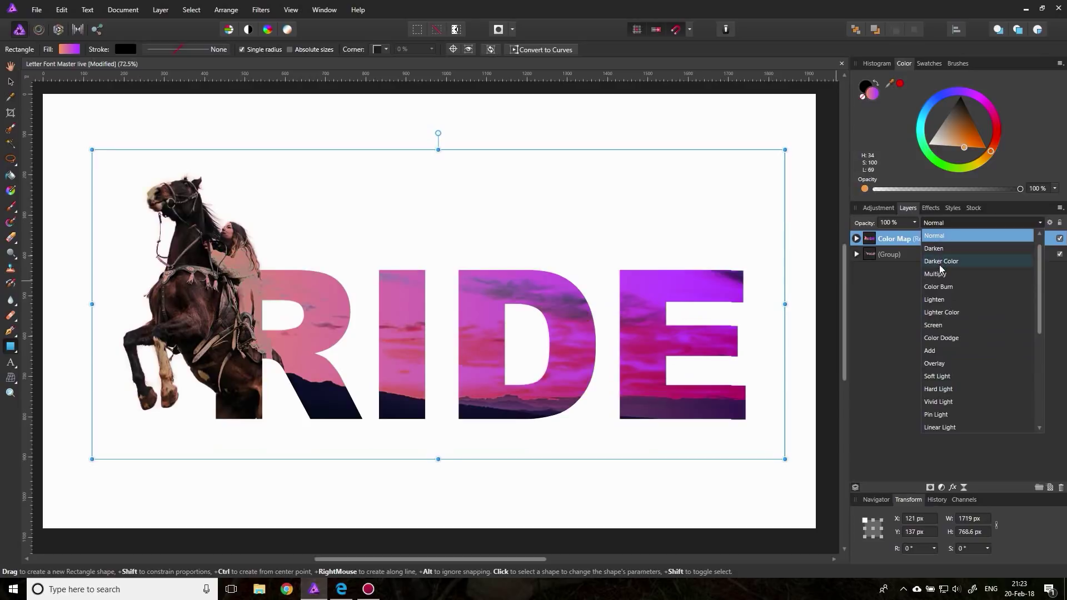
- Switch the Color Map overlay to Soft Light blending and bring up its gradient fill settings
{"action": "left_click", "coordinate": [938, 378]}
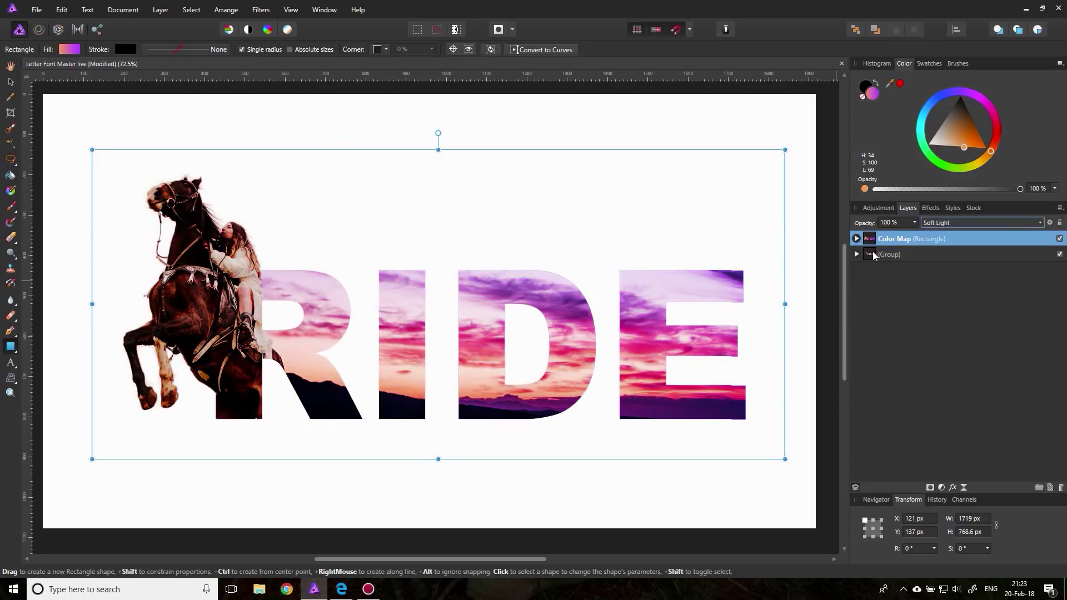
{"action": "left_click", "coordinate": [856, 239]}
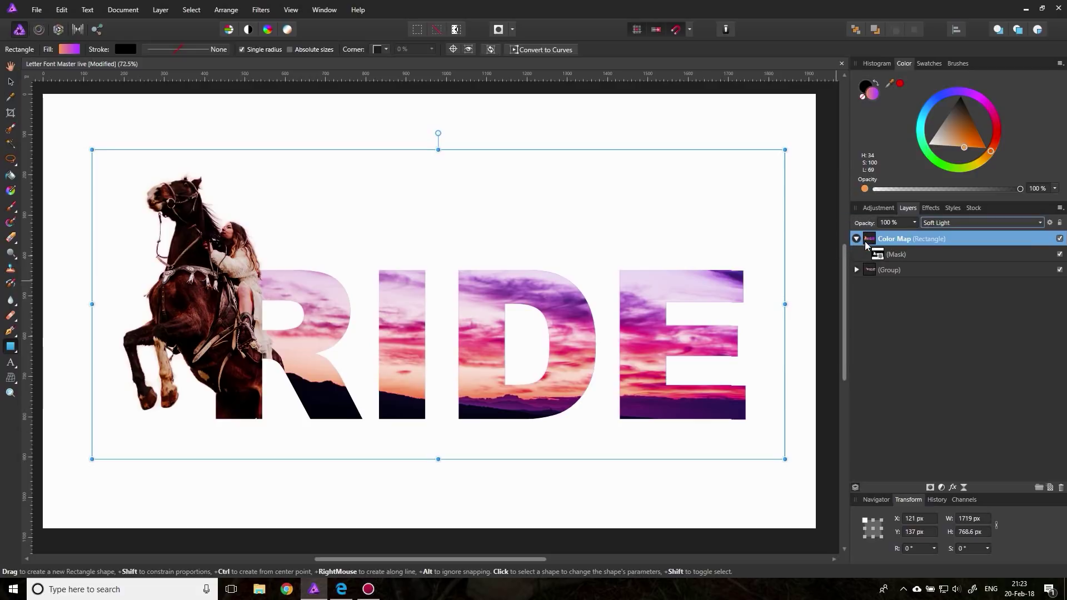
{"action": "left_click", "coordinate": [69, 50]}
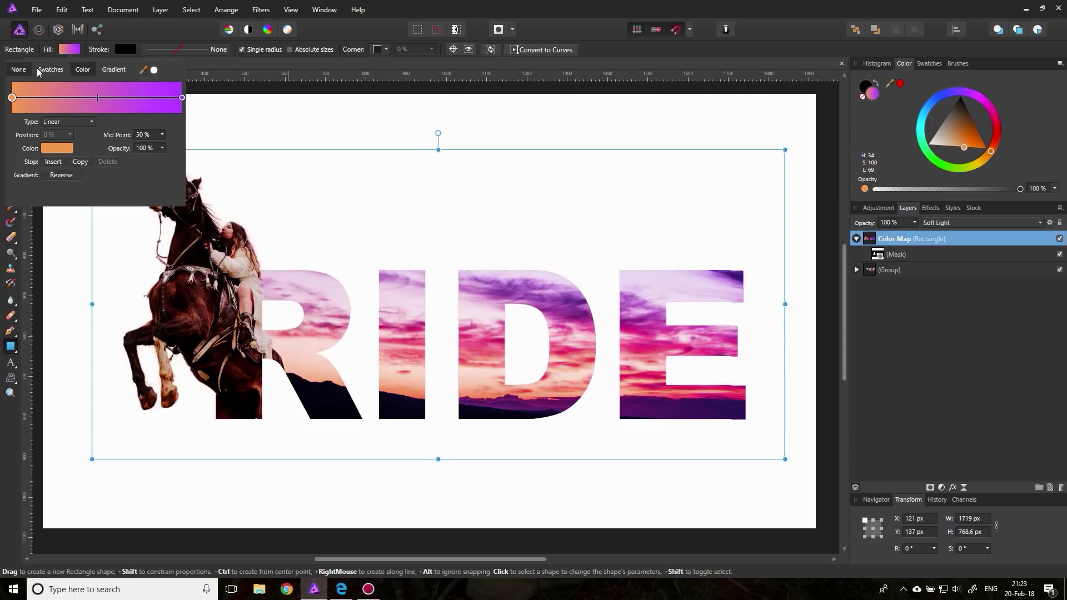
{"action": "left_click", "coordinate": [82, 70]}
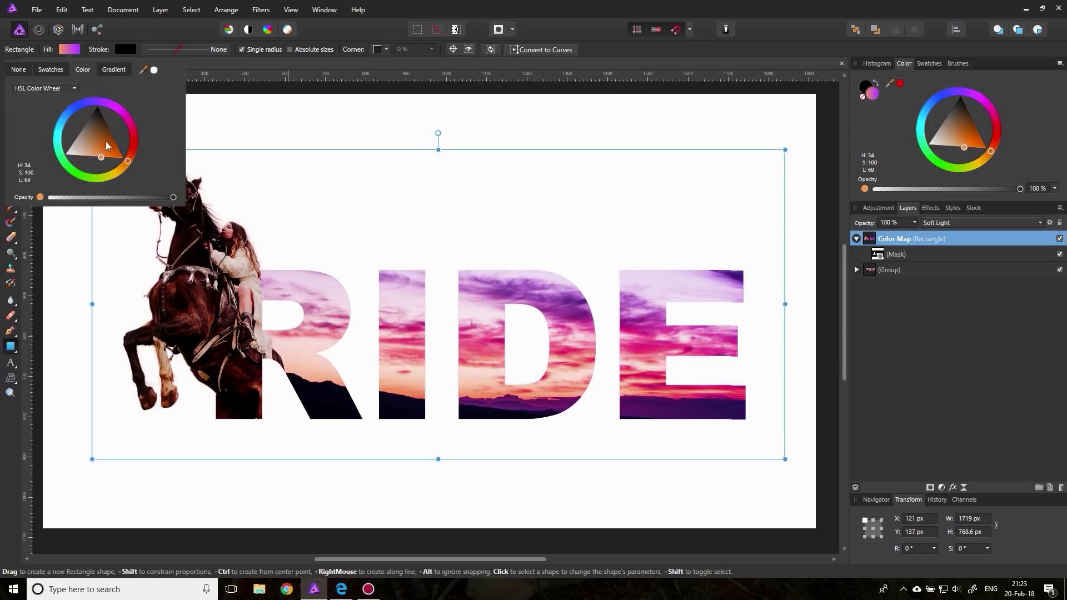
{"action": "left_click", "coordinate": [115, 70]}
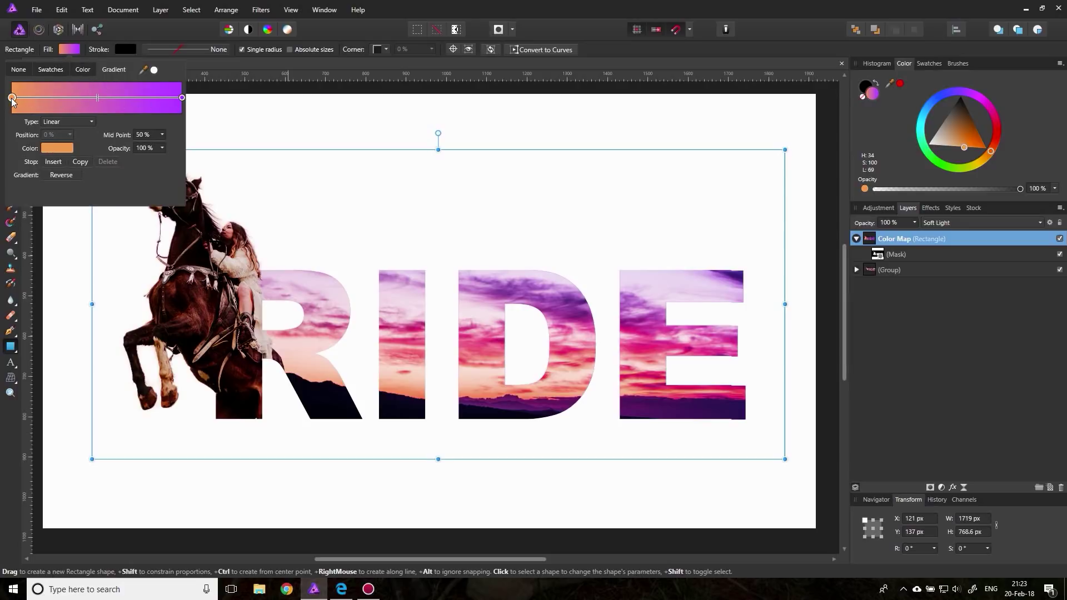
- Recolour the gradient's right stop from purple to blue
{"action": "left_click", "coordinate": [182, 99]}
{"action": "left_click", "coordinate": [55, 150]}
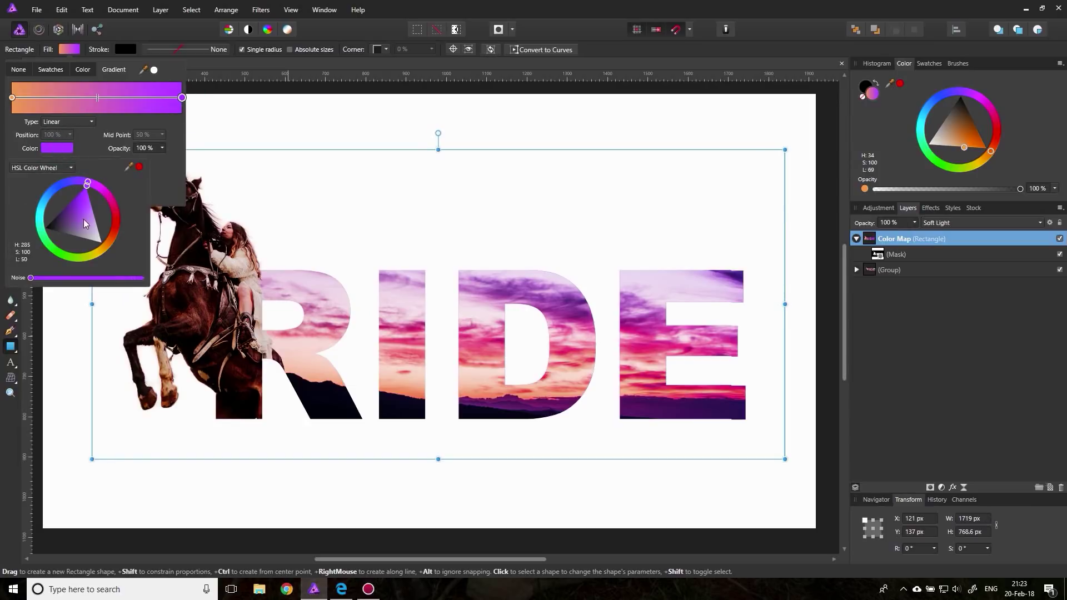
{"action": "mouse_move", "coordinate": [59, 188]}
{"action": "left_mouse_down"}
{"action": "mouse_move", "coordinate": [37, 241]}
{"action": "mouse_move", "coordinate": [55, 190]}
{"action": "mouse_move", "coordinate": [51, 200]}
{"action": "left_mouse_up"}
- Recolour the gradient's left stop from orange to red-orange on the HSL wheel
{"action": "left_click", "coordinate": [12, 98]}
{"action": "left_click", "coordinate": [13, 99]}
{"action": "left_click", "coordinate": [54, 150]}
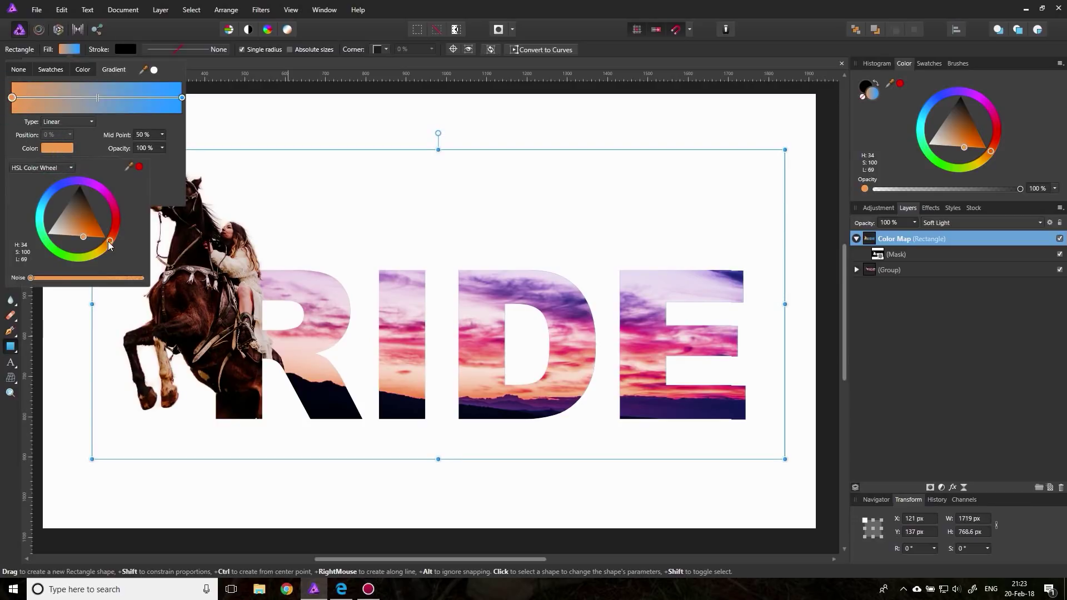
{"action": "left_click_drag", "start_coordinate": [108, 242], "coordinate": [119, 233]}
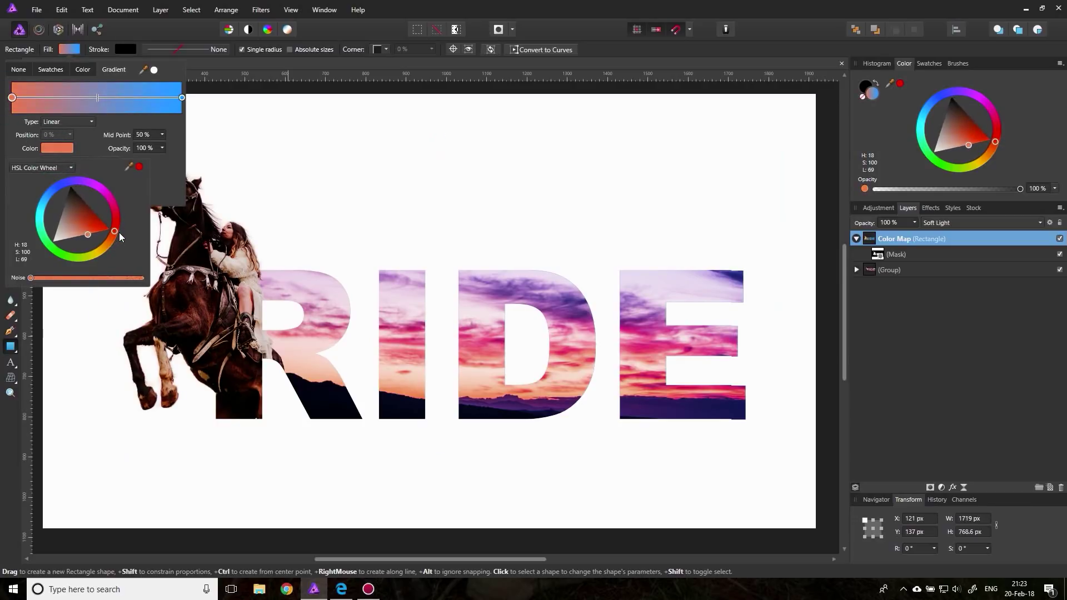
- Lower the Color Map layer's opacity to 64%
{"action": "left_click", "coordinate": [72, 50]}
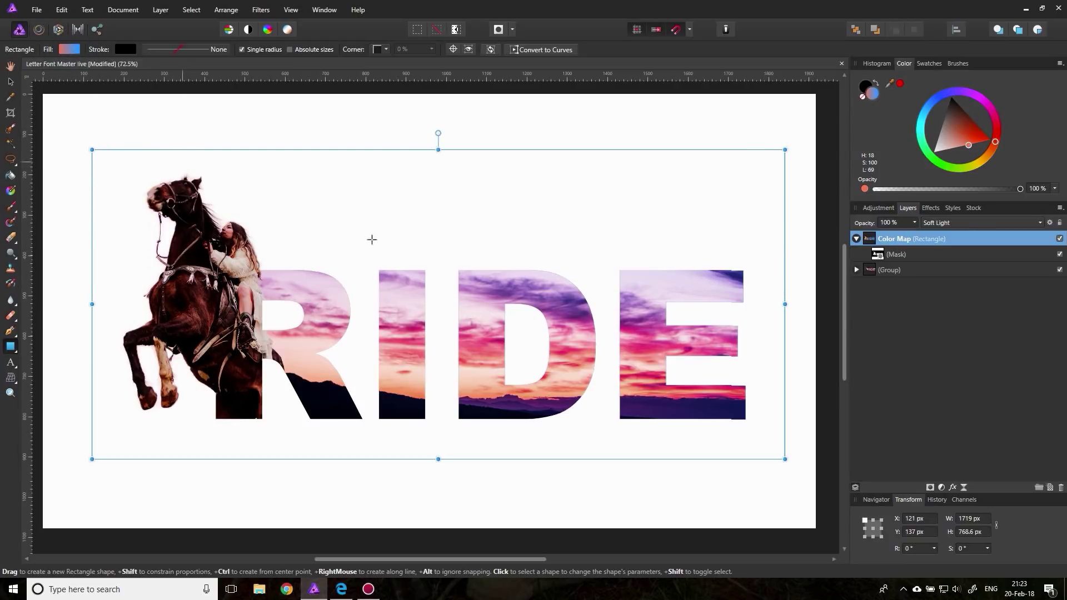
{"action": "left_click", "coordinate": [915, 223]}
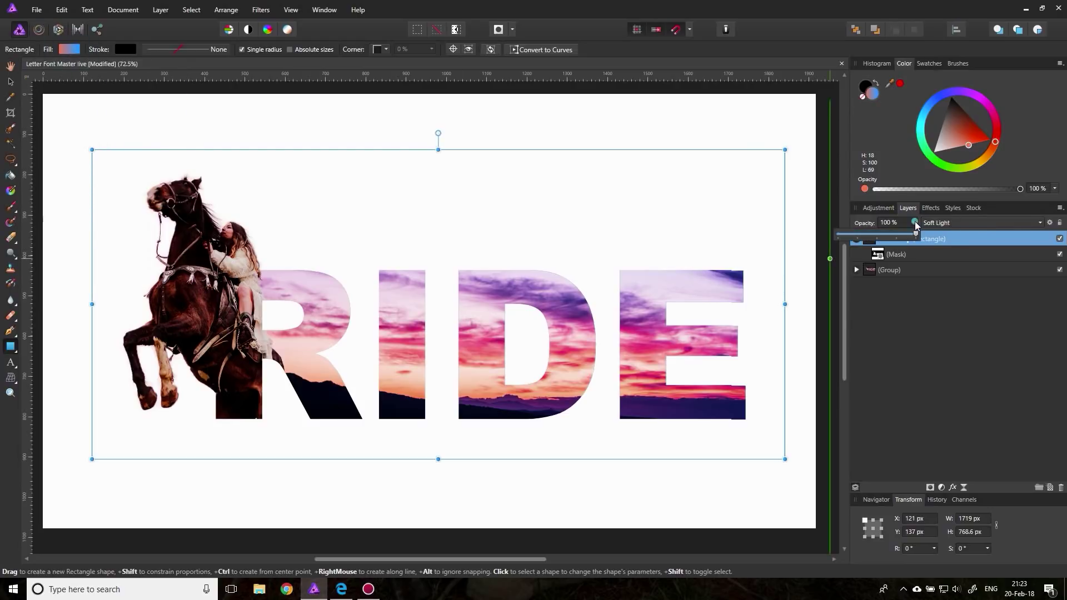
{"action": "left_click_drag", "start_coordinate": [915, 234], "coordinate": [887, 234]}
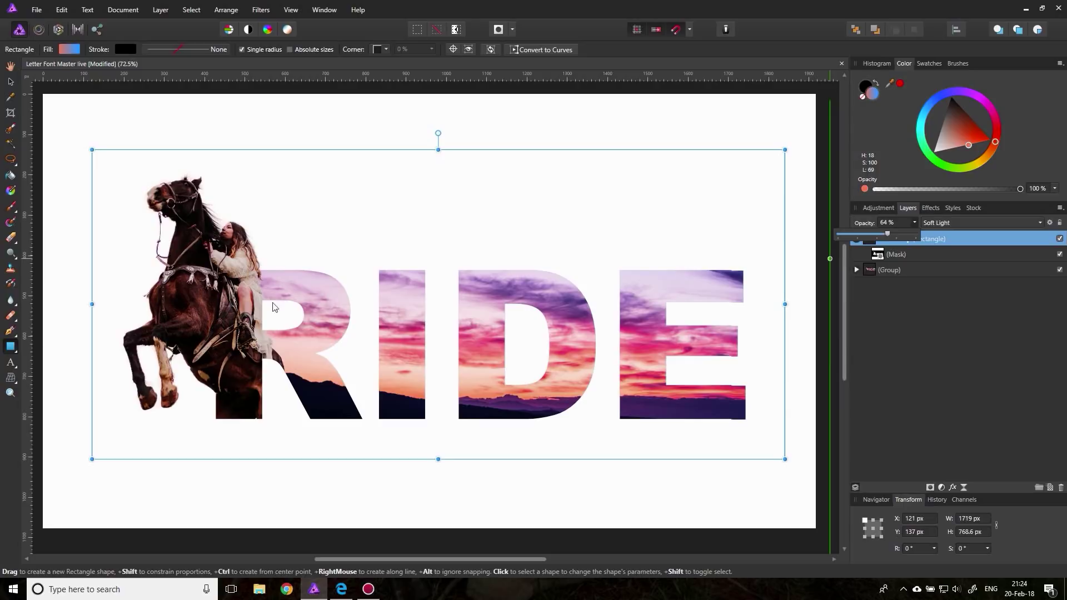
{"action": "left_click", "coordinate": [916, 221]}
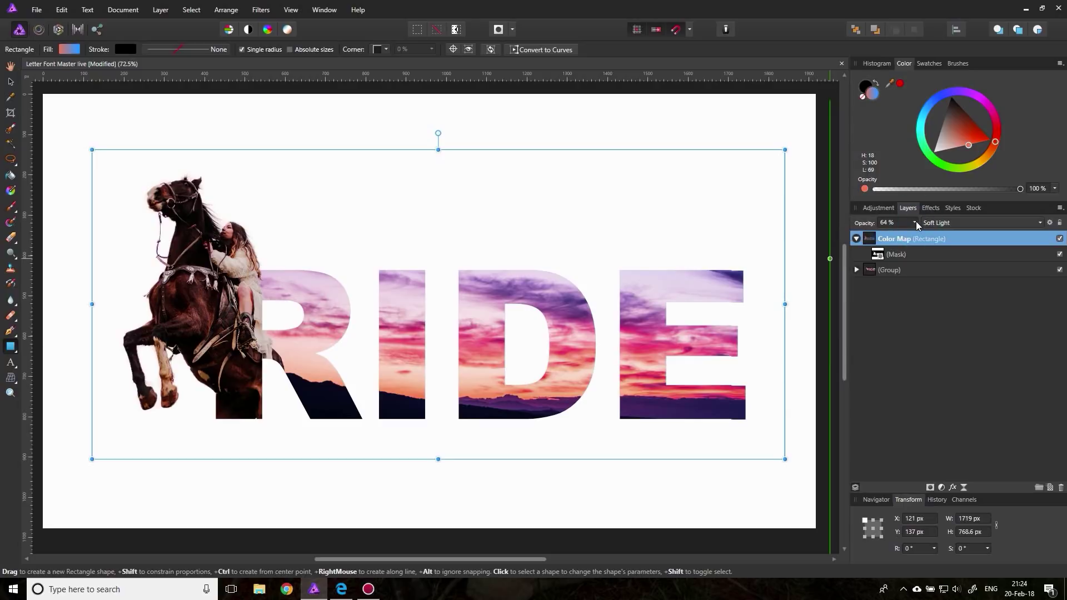
- Move the Color Map overlay and RIDE artwork group together higher up the page
{"action": "left_click", "coordinate": [10, 82]}
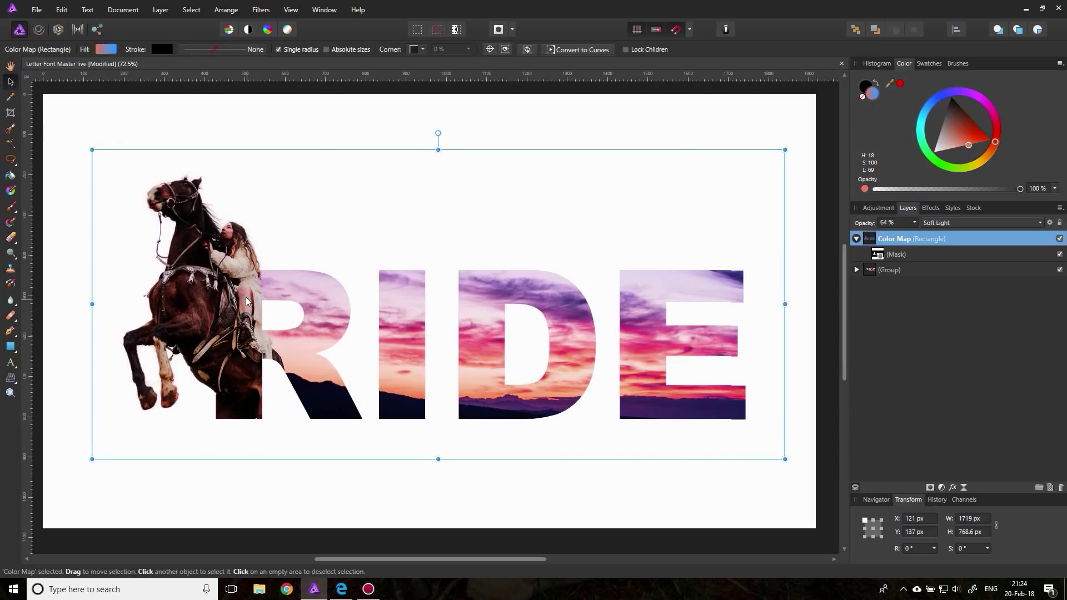
{"action": "left_click_drag", "start_coordinate": [246, 303], "coordinate": [236, 281]}
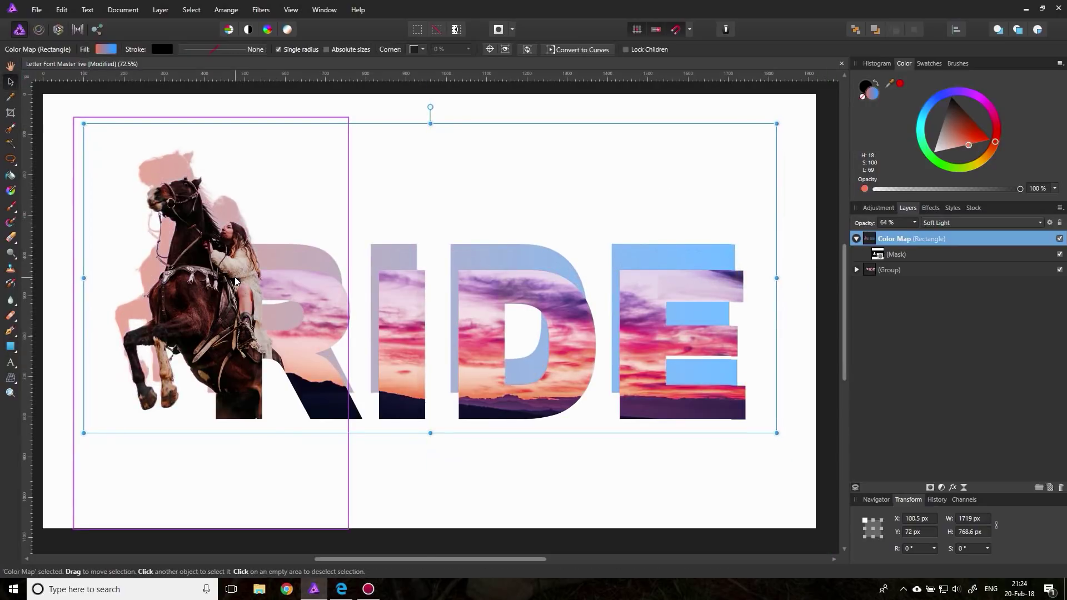
{"action": "key", "text": "ctrl+t"}
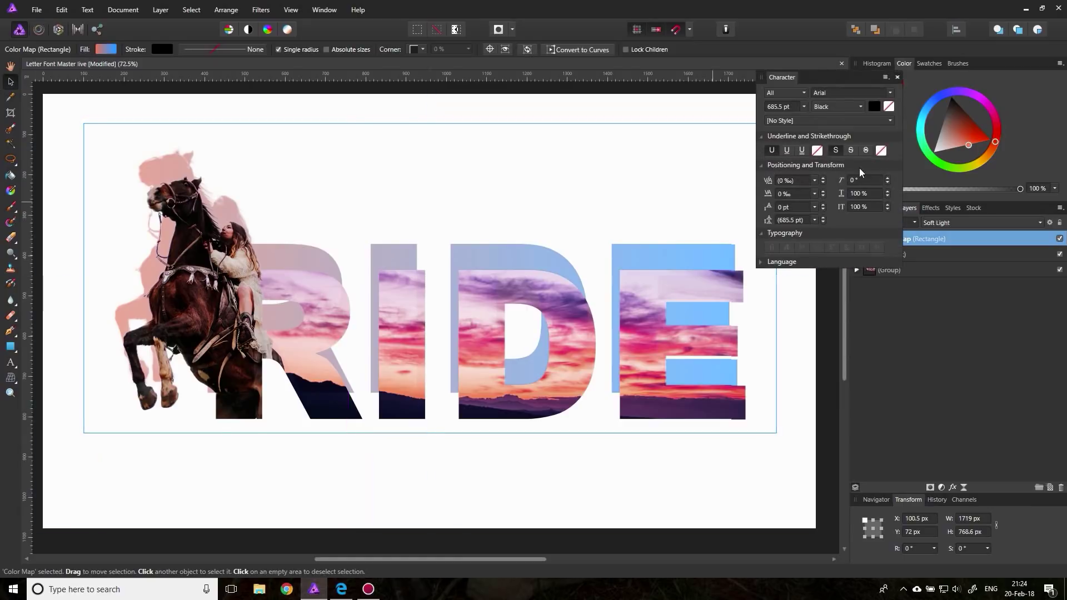
{"action": "left_click", "coordinate": [897, 77]}
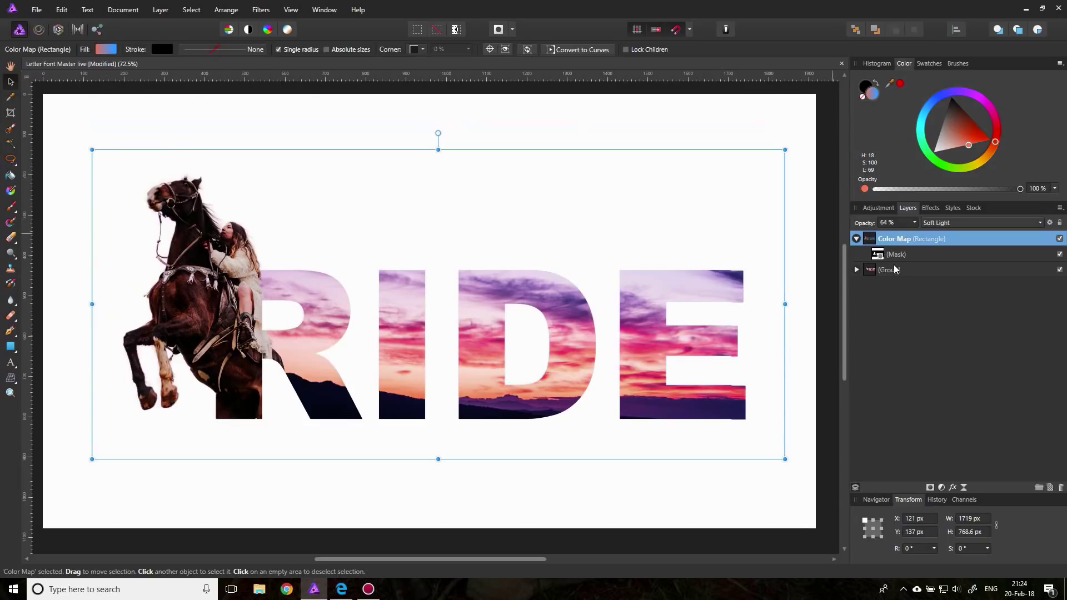
{"action": "left_click", "coordinate": [856, 238]}
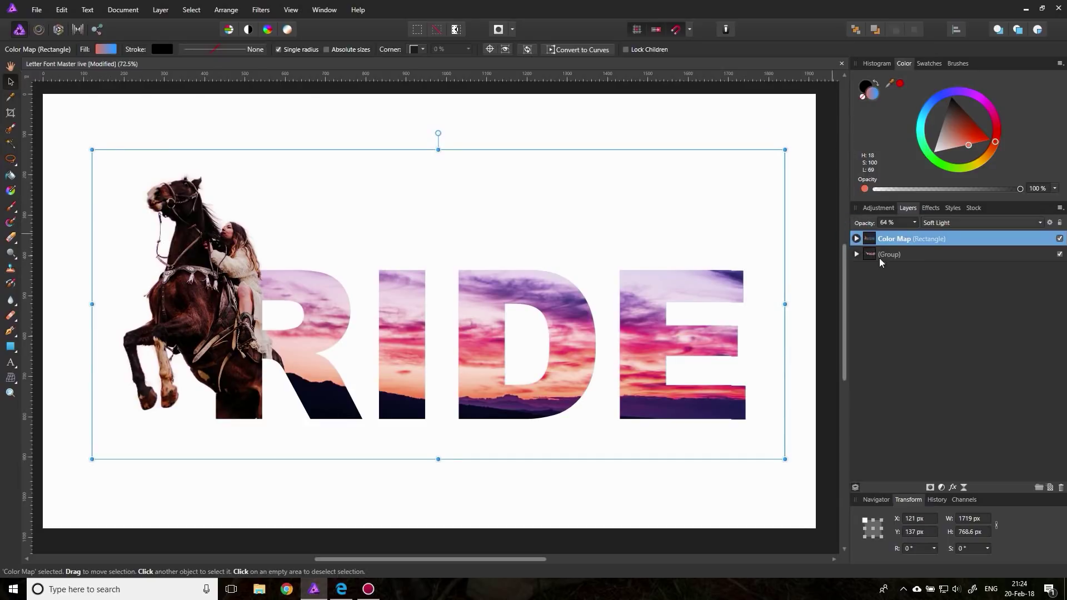
{"action": "left_click", "coordinate": [923, 253], "text": "shift"}
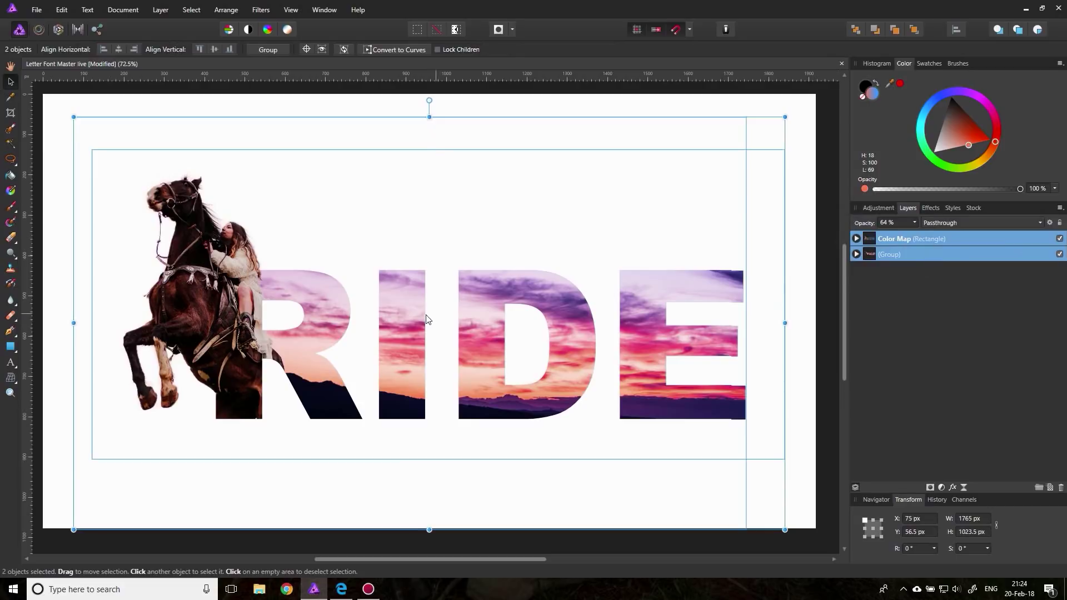
{"action": "mouse_move", "coordinate": [394, 306]}
{"action": "left_mouse_down"}
{"action": "mouse_move", "coordinate": [376, 302]}
{"action": "mouse_move", "coordinate": [398, 302]}
{"action": "mouse_move", "coordinate": [400, 288]}
{"action": "left_mouse_up"}
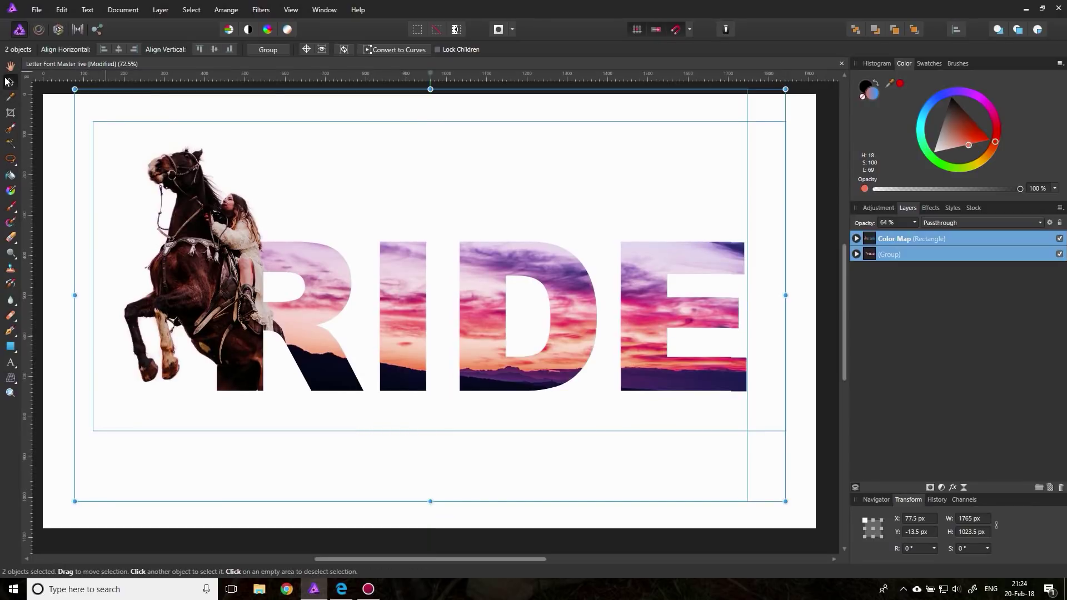
{"action": "left_click", "coordinate": [822, 312]}
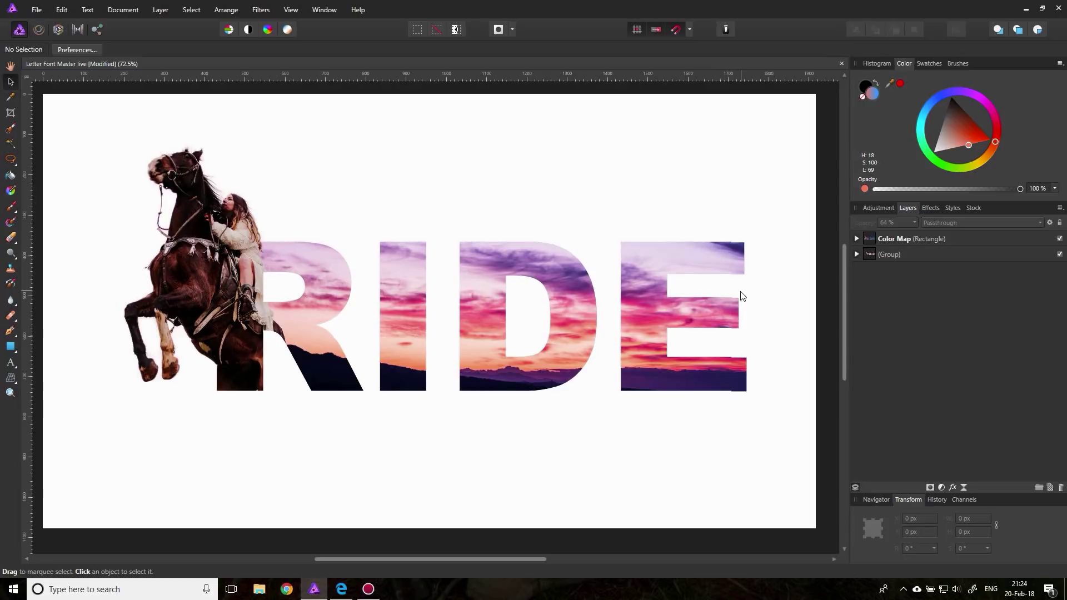
- Zoom in to inspect the E's edges, then fit the whole image back in view
{"action": "left_click", "coordinate": [10, 392]}
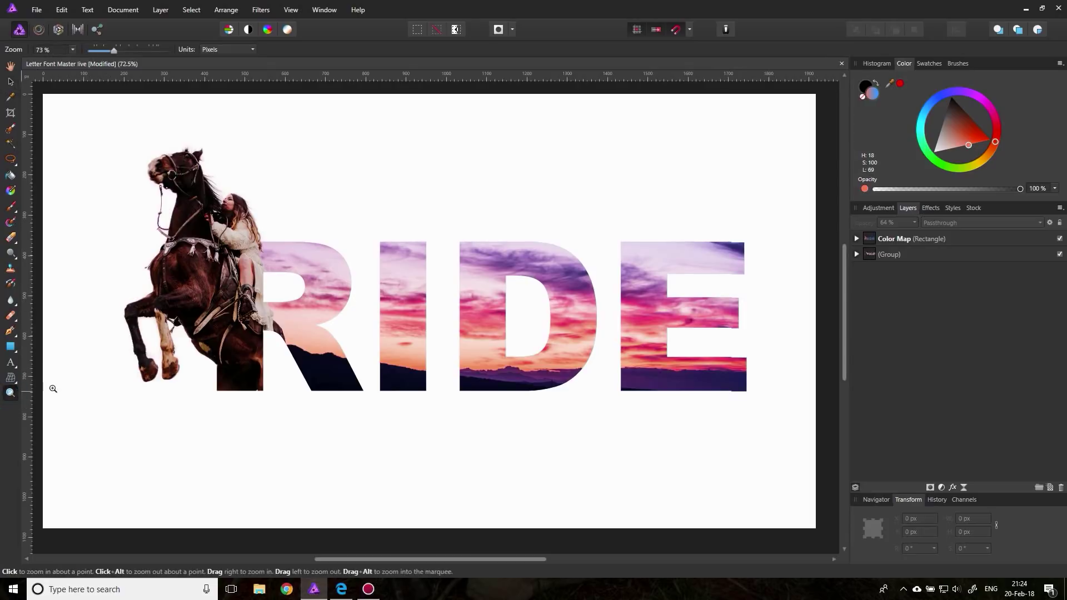
{"action": "left_click", "coordinate": [731, 248]}
{"action": "left_click", "coordinate": [739, 250]}
{"action": "left_click", "coordinate": [742, 251]}
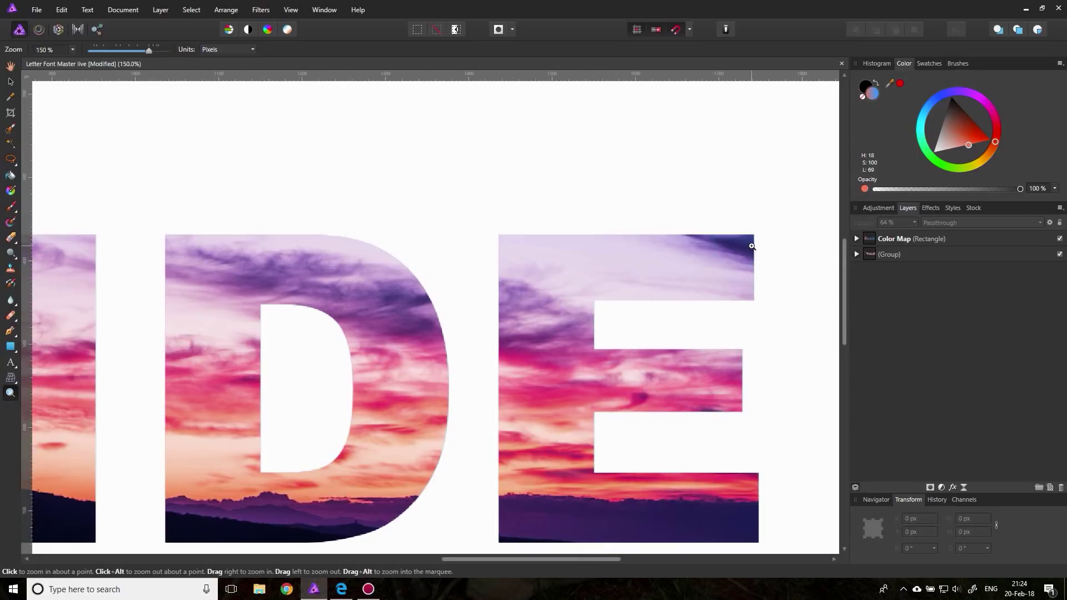
{"action": "key", "text": "ctrl+0"}
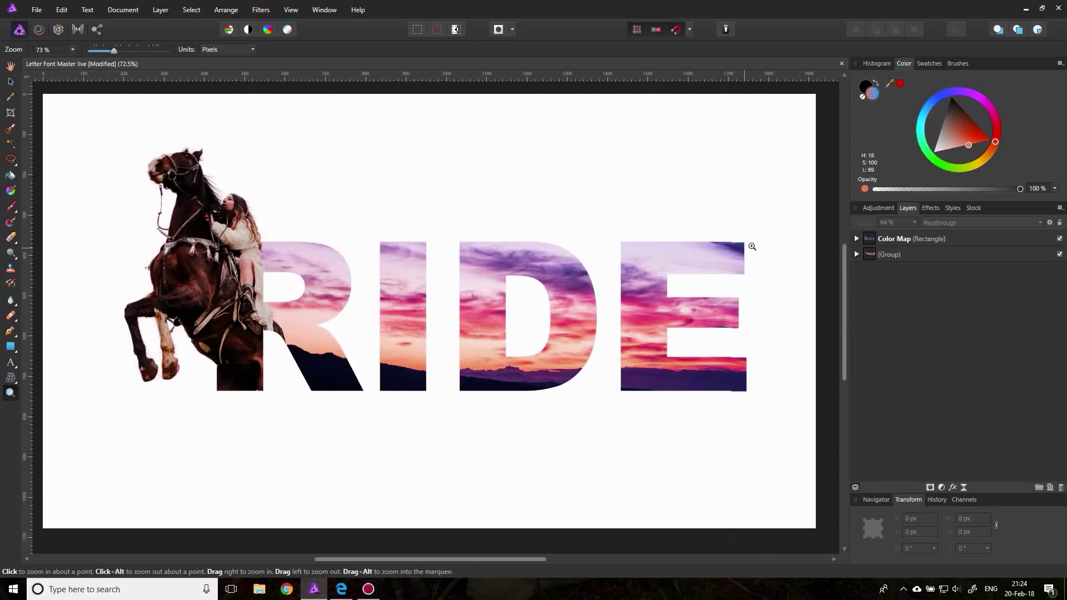
- Add the artistic text 'Find Your Adventure' below RIDE and move it left
{"action": "left_click", "coordinate": [11, 362]}
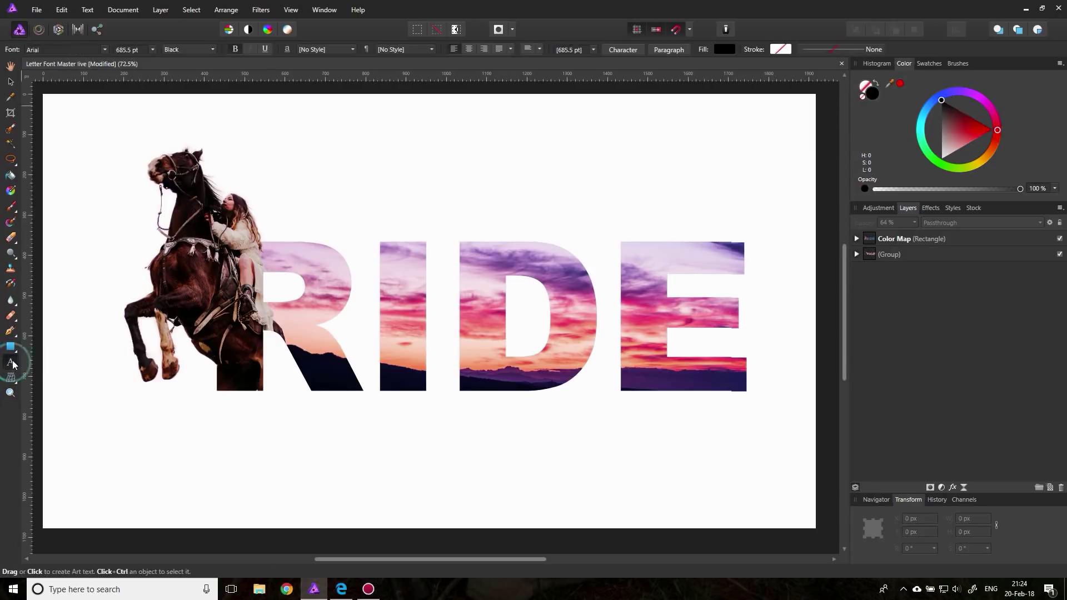
{"action": "left_click_drag", "start_coordinate": [272, 405], "coordinate": [345, 467]}
{"action": "type", "text": "F"}
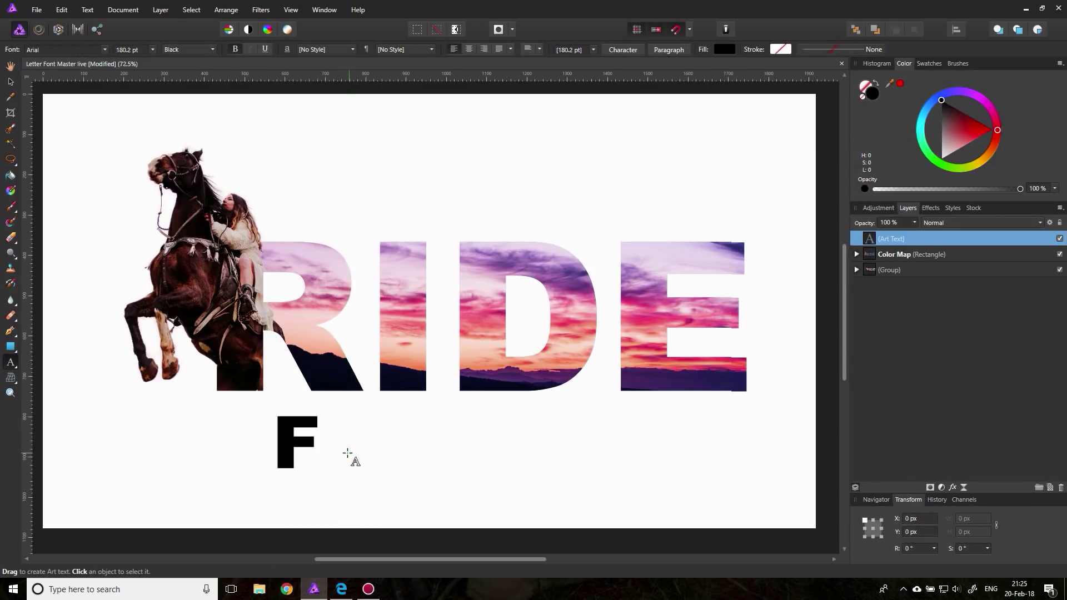
{"action": "type", "text": "ind Your Ad"}
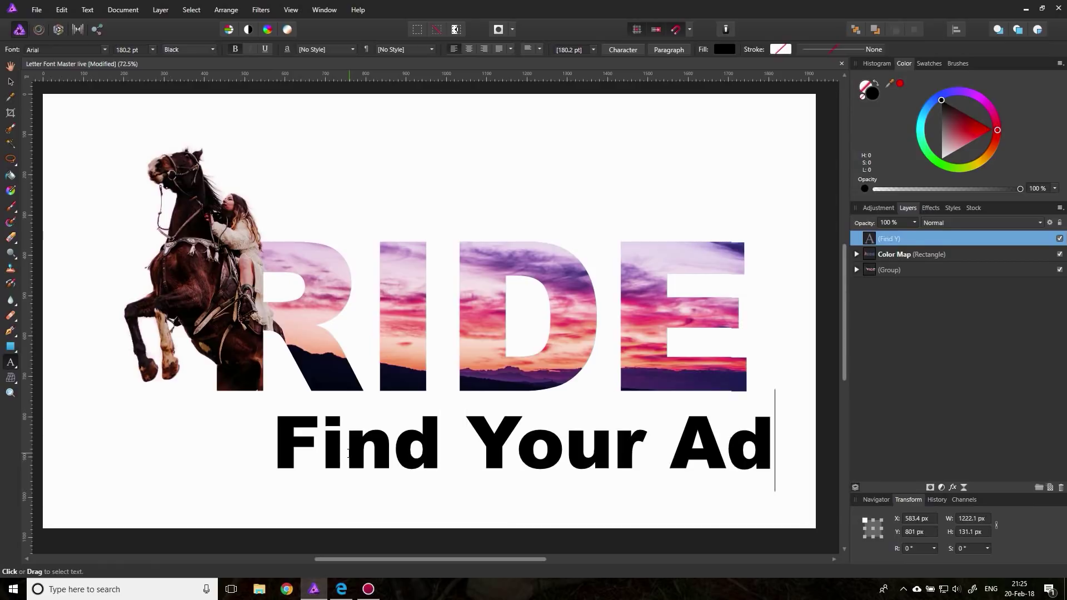
{"action": "type", "text": "venture"}
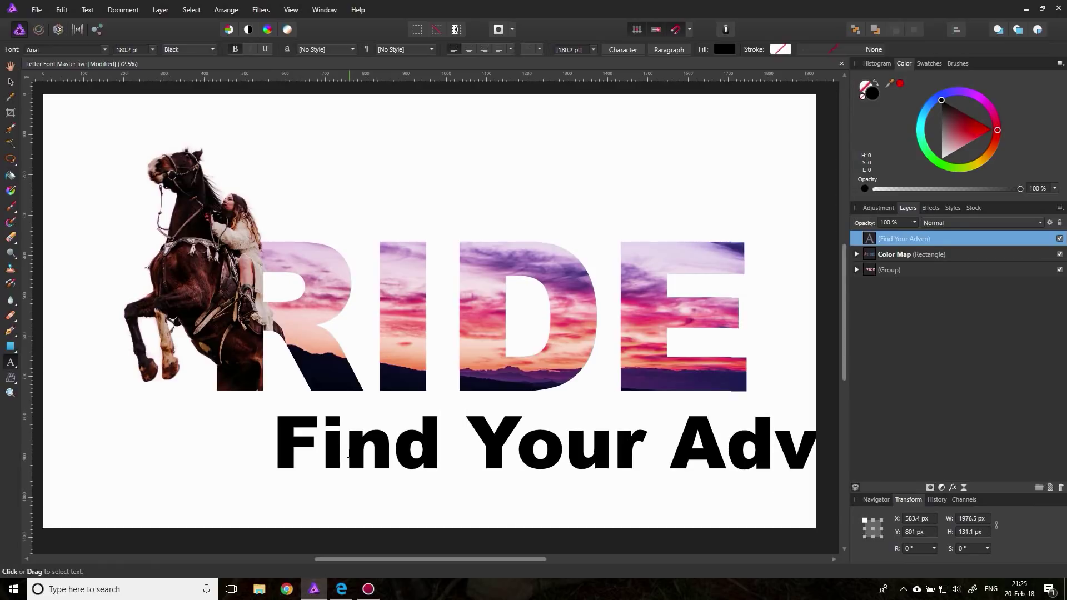
{"action": "key", "text": "Escape"}
{"action": "left_click", "coordinate": [10, 82]}
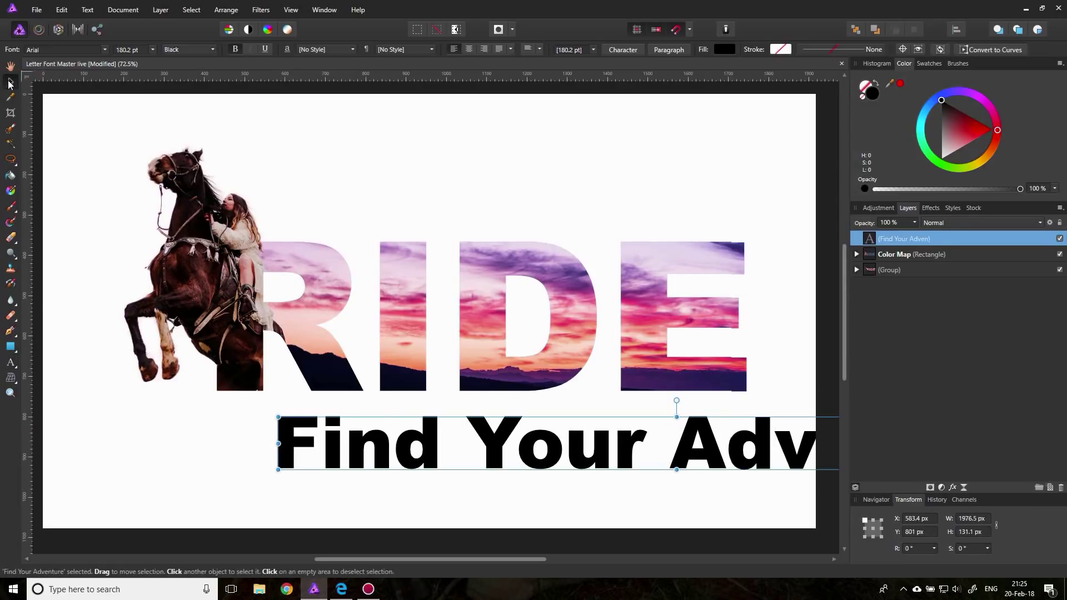
{"action": "left_click_drag", "start_coordinate": [373, 460], "coordinate": [194, 453]}
- Change the tagline's font to the High Tide - Demo script
{"action": "left_click", "coordinate": [104, 49]}
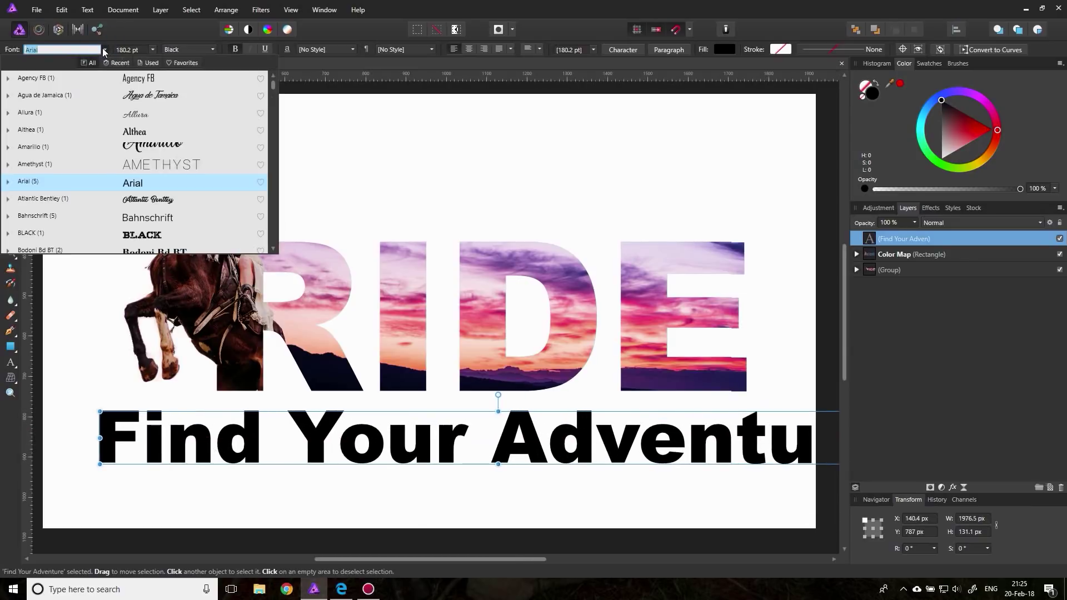
{"action": "scroll", "coordinate": [177, 154], "scroll_direction": "down", "scroll_amount": 3}
{"action": "left_click", "coordinate": [177, 156]}
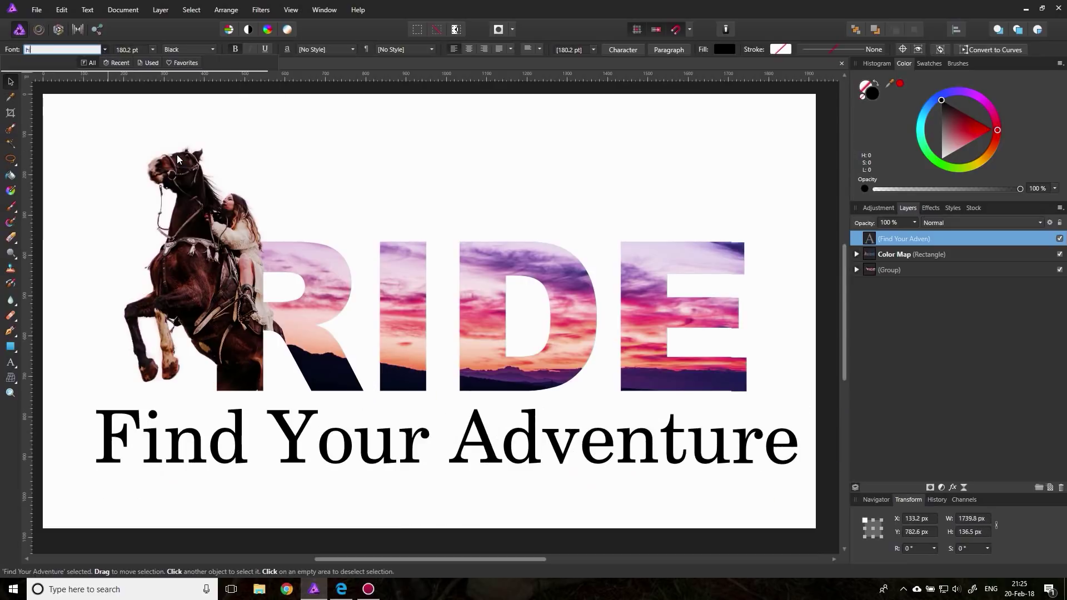
{"action": "type", "text": "hic"}
{"action": "key", "text": "BackSpace"}
{"action": "type", "text": "g"}
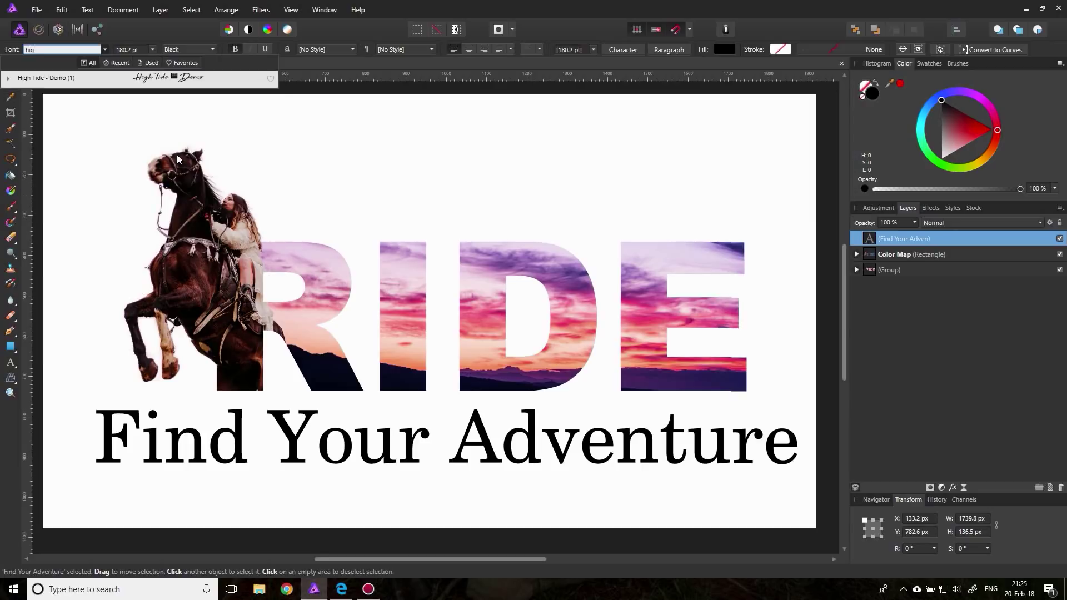
{"action": "left_click", "coordinate": [166, 77]}
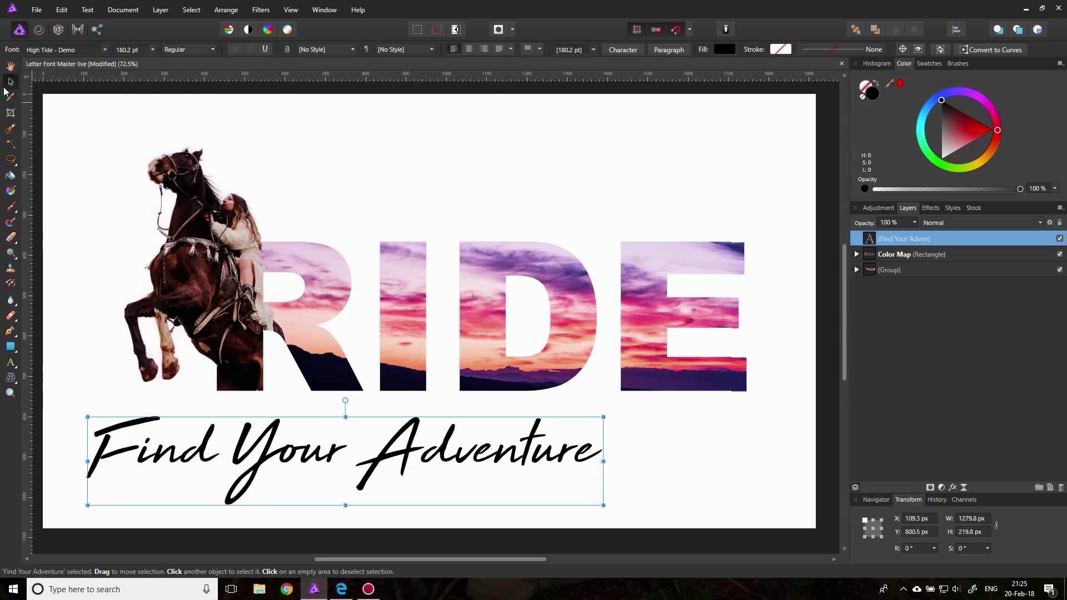
- Move the tagline right, shrink it to about half width, and align its right edge with the E
{"action": "left_click_drag", "start_coordinate": [289, 455], "coordinate": [467, 444]}
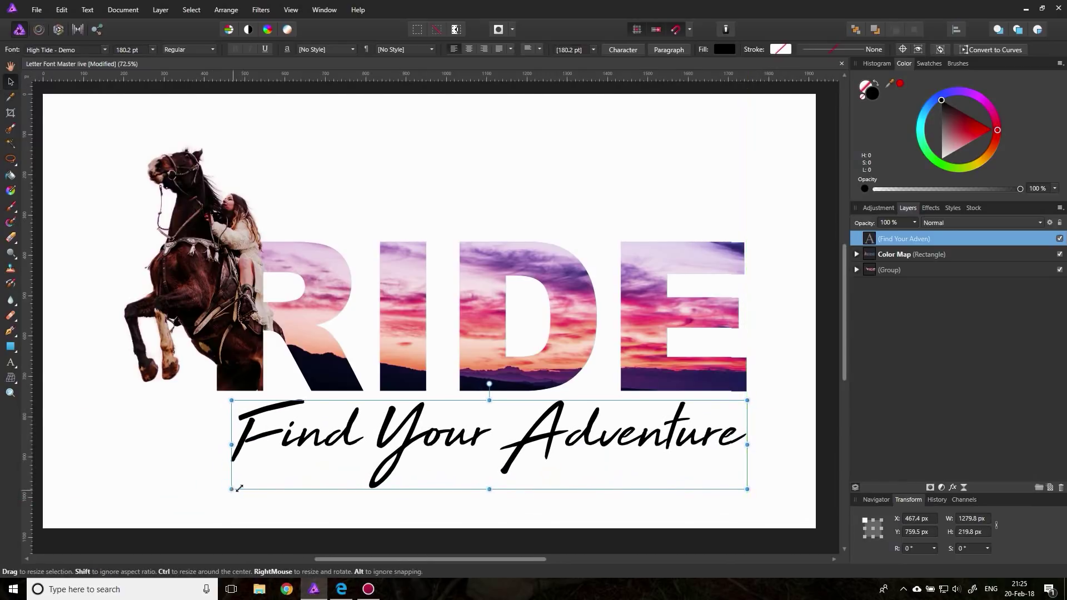
{"action": "left_click_drag", "start_coordinate": [231, 489], "coordinate": [495, 439]}
{"action": "mouse_move", "coordinate": [601, 418]}
{"action": "left_mouse_down"}
{"action": "mouse_move", "coordinate": [578, 419]}
{"action": "mouse_move", "coordinate": [603, 419]}
{"action": "left_mouse_up"}
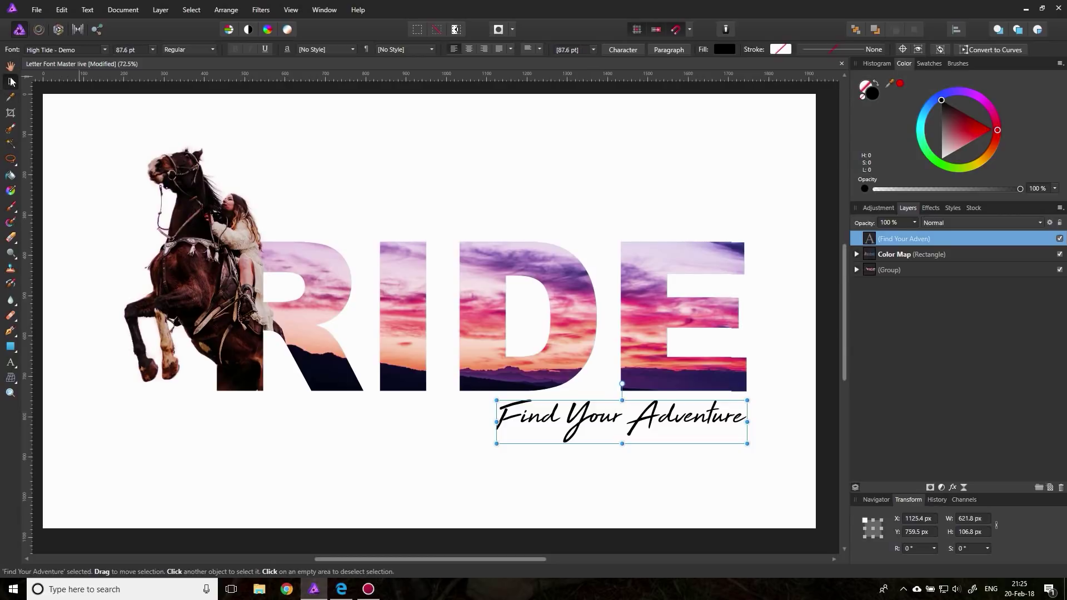
{"action": "left_click", "coordinate": [62, 135]}
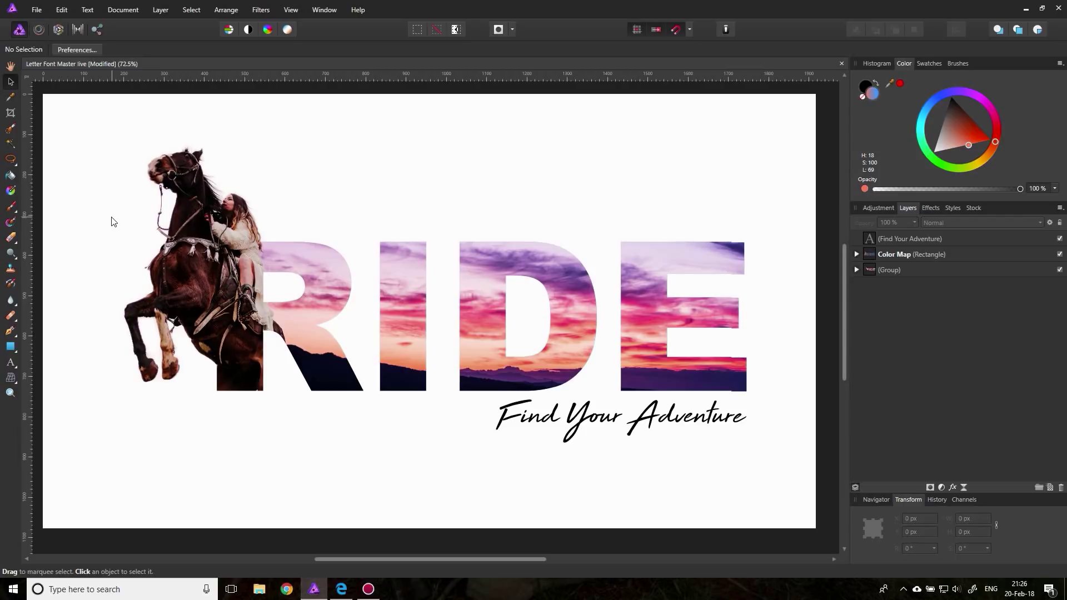
- Group the tagline, Color Map and lettering layers with Ctrl+G and shift the group toward centre
{"action": "left_click", "coordinate": [928, 239]}
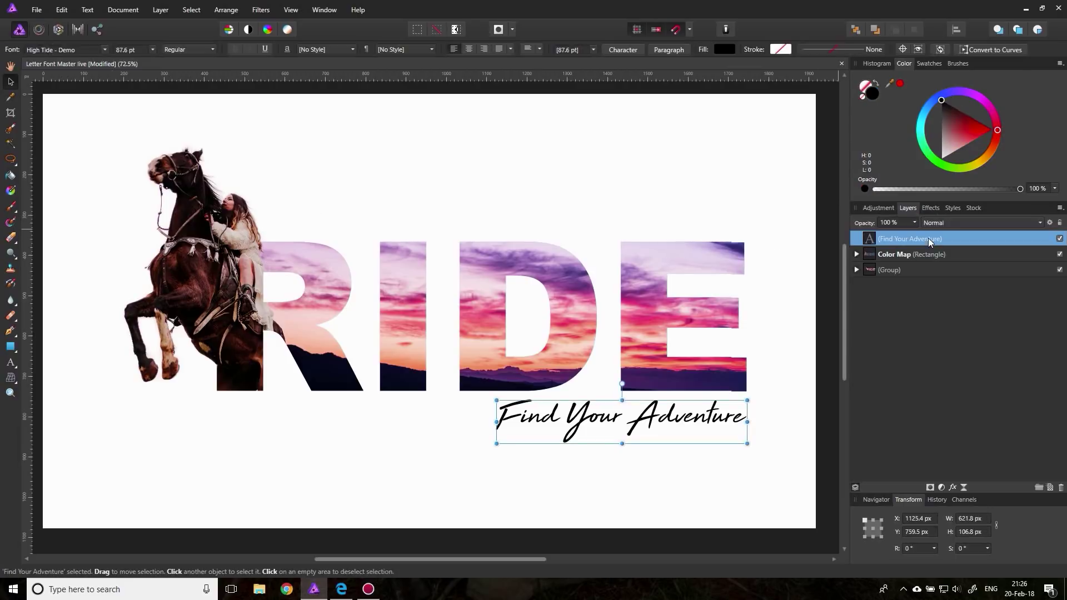
{"action": "left_click", "coordinate": [915, 269], "text": "shift"}
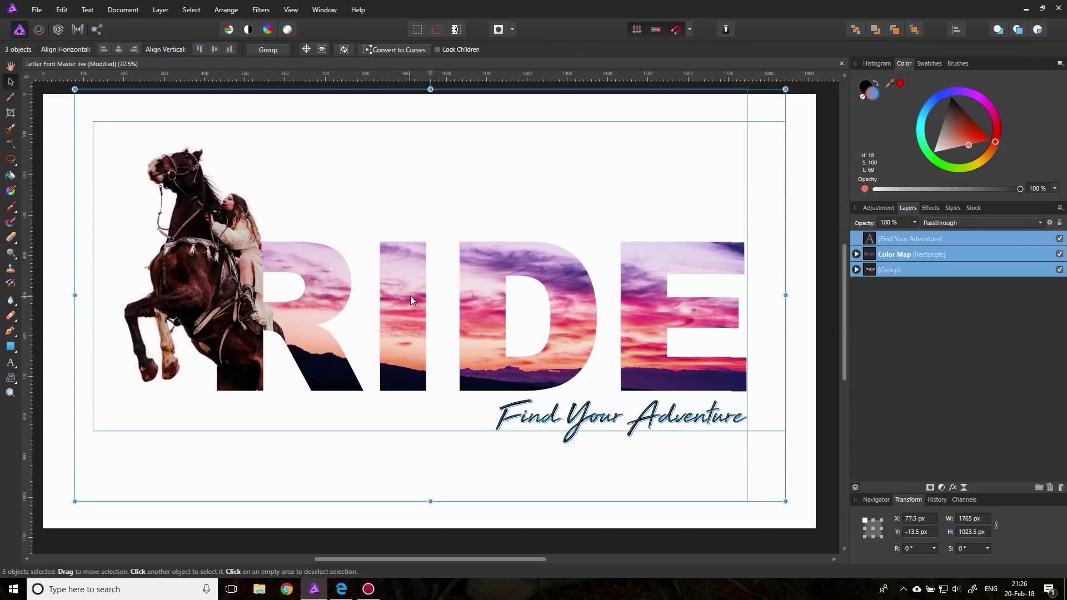
{"action": "mouse_move", "coordinate": [410, 296]}
{"action": "left_mouse_down"}
{"action": "mouse_move", "coordinate": [385, 299]}
{"action": "mouse_move", "coordinate": [395, 297]}
{"action": "left_mouse_up"}
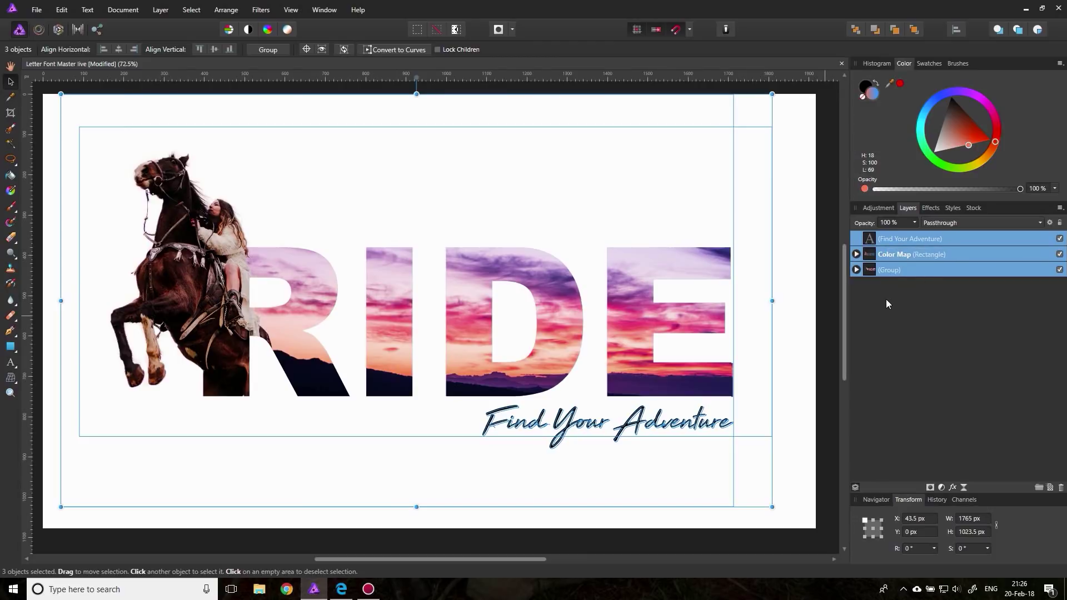
{"action": "key", "text": "ctrl+g"}
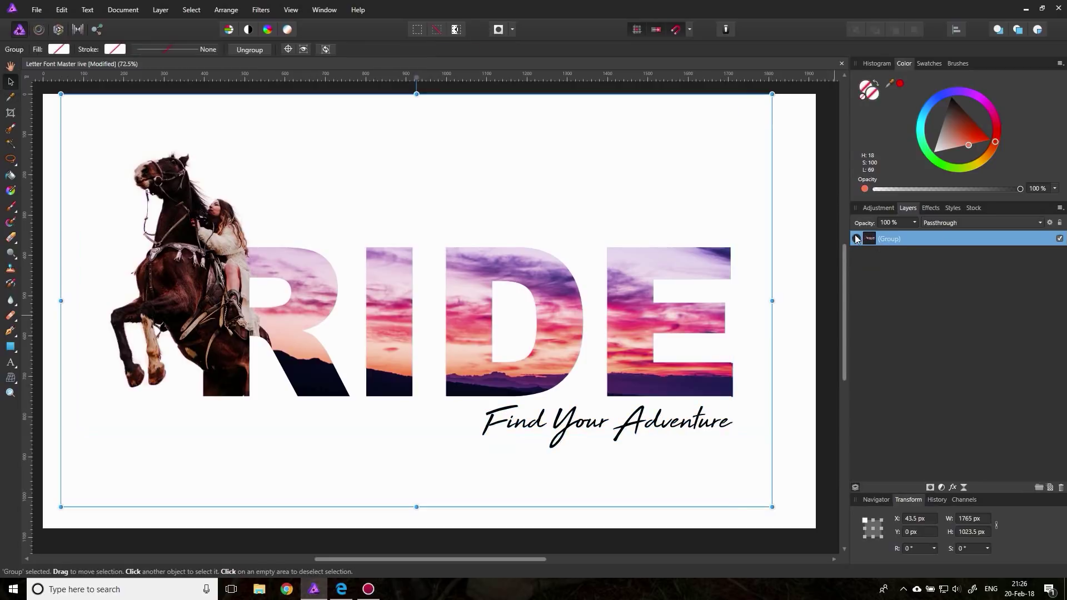
{"action": "left_click", "coordinate": [856, 239]}
{"action": "left_click", "coordinate": [857, 239]}
{"action": "left_click_drag", "start_coordinate": [297, 271], "coordinate": [320, 277]}
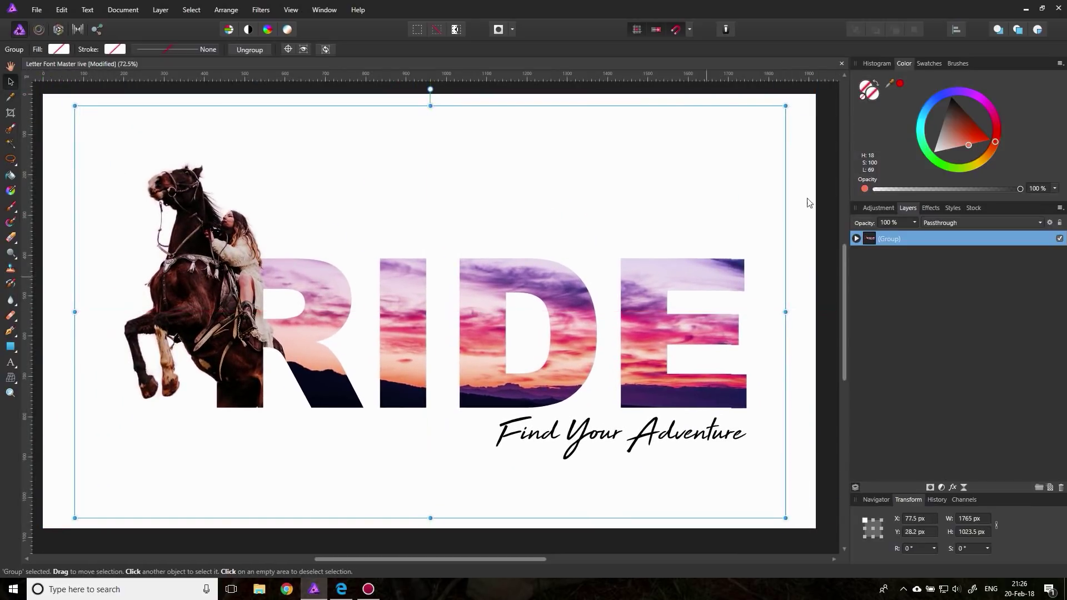
- Rename the inner rider-and-lettering group to 'Rider + Font'
{"action": "left_click", "coordinate": [857, 239]}
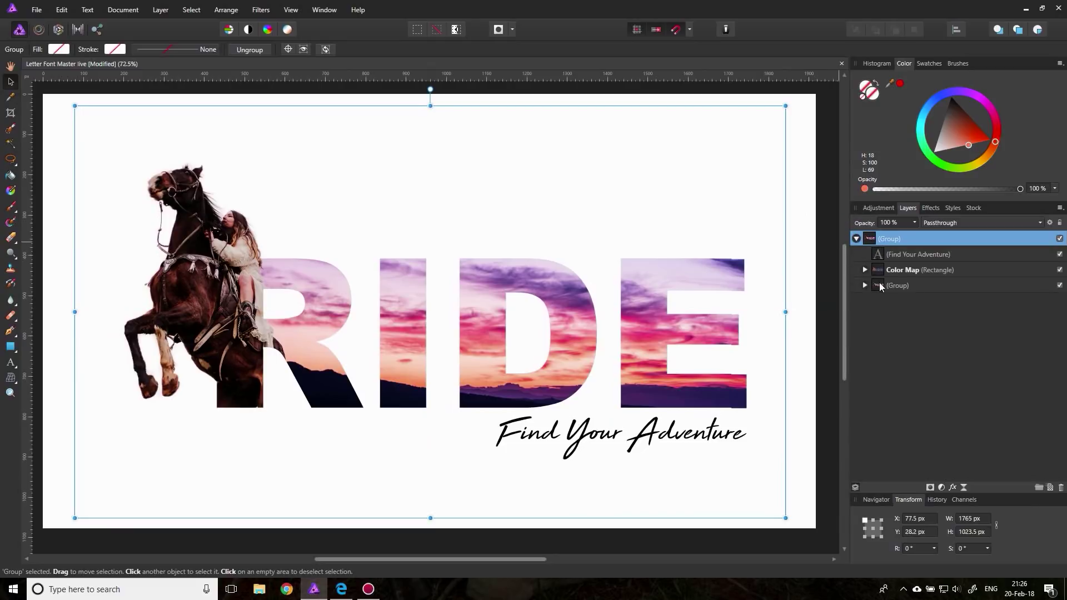
{"action": "left_click", "coordinate": [879, 285]}
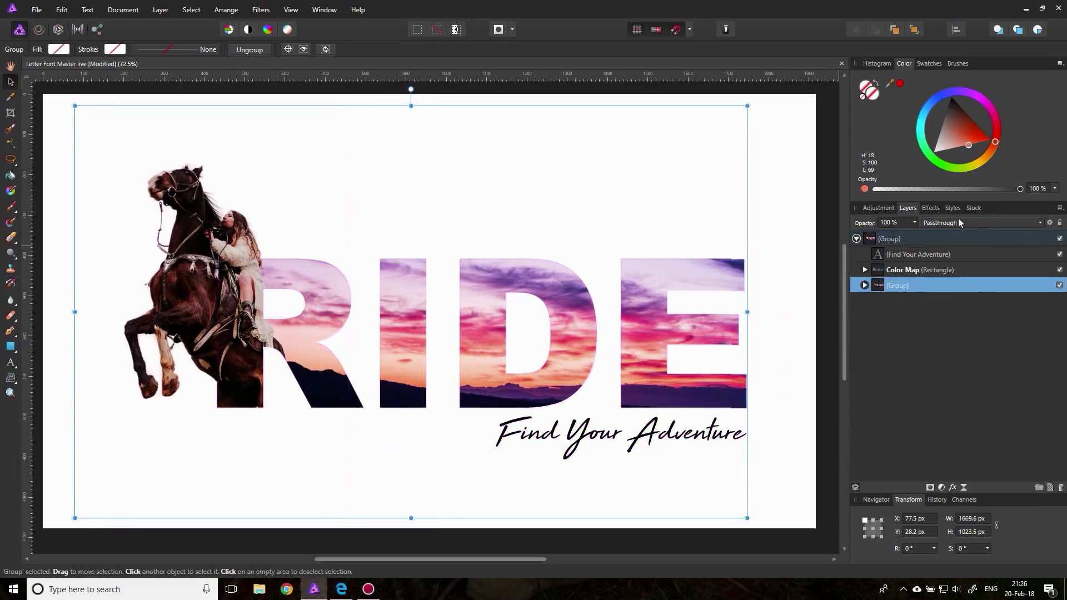
{"action": "double_click", "coordinate": [898, 285]}
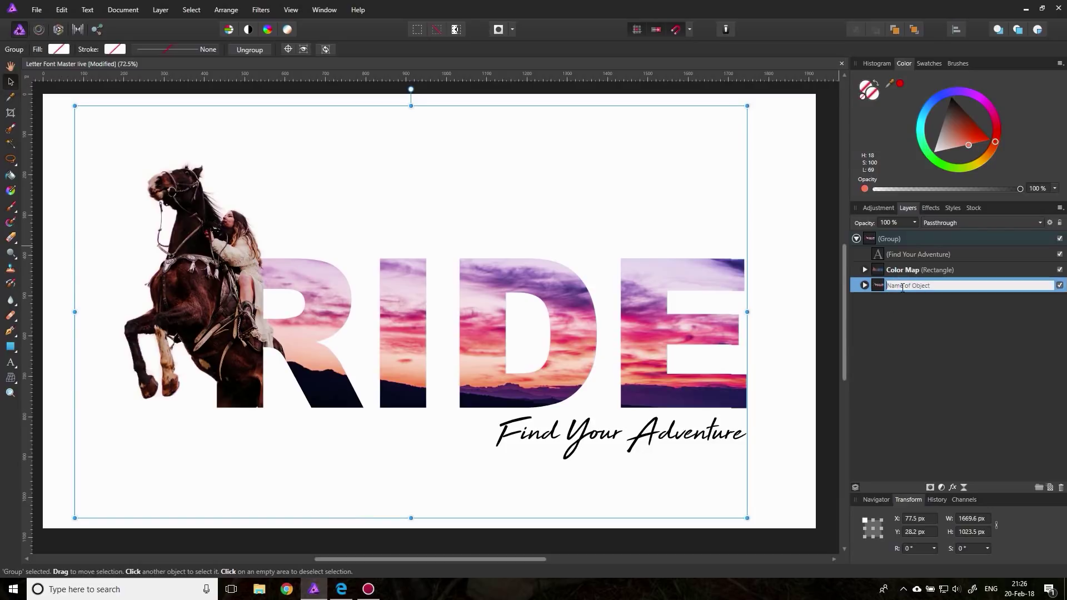
{"action": "type", "text": "Rider + Font"}
{"action": "key", "text": "Return"}
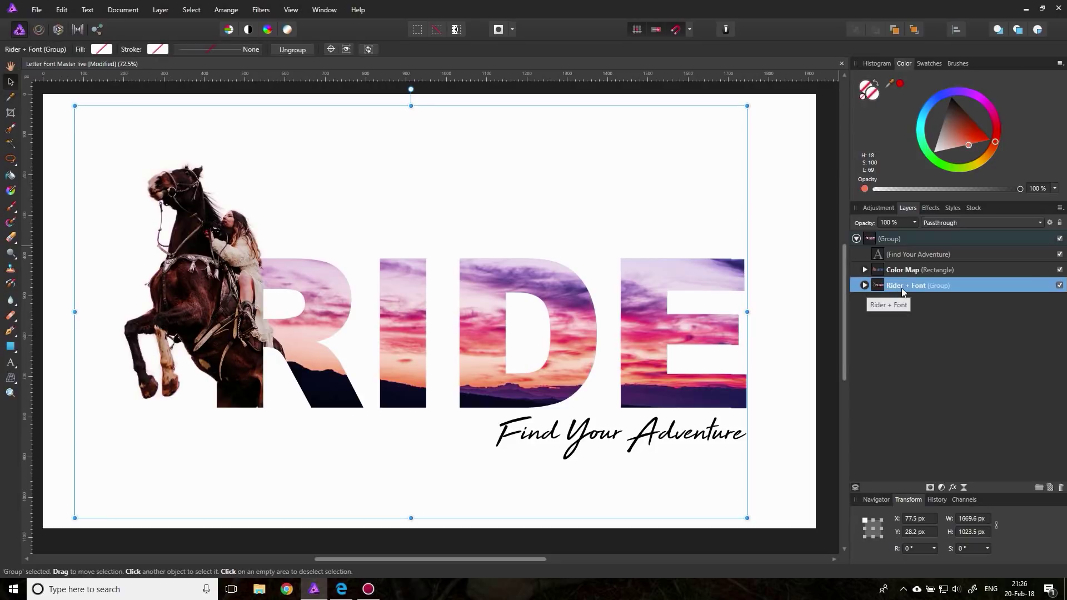
- Turn on an Outer Shadow effect for Rider + Font and raise its blur radius
{"action": "left_click", "coordinate": [930, 208]}
{"action": "left_click", "coordinate": [868, 263]}
{"action": "left_click_drag", "start_coordinate": [888, 313], "coordinate": [935, 329]}
- Set the outer shadow offset to about 8 px and deselect to preview the shadow
{"action": "left_click", "coordinate": [888, 326]}
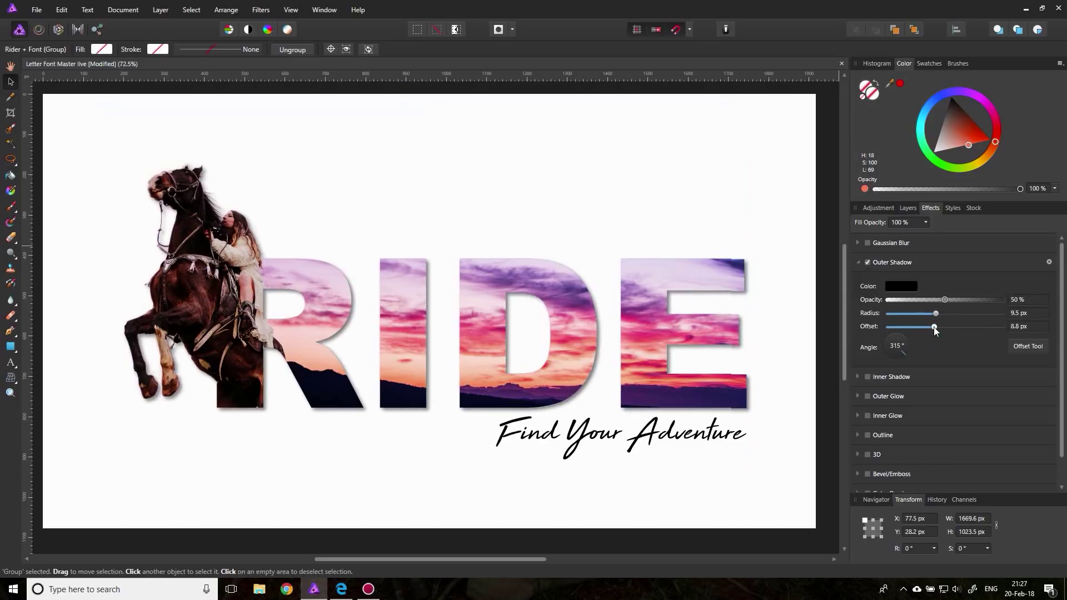
{"action": "left_click_drag", "start_coordinate": [934, 327], "coordinate": [907, 298]}
{"action": "left_click", "coordinate": [56, 119]}
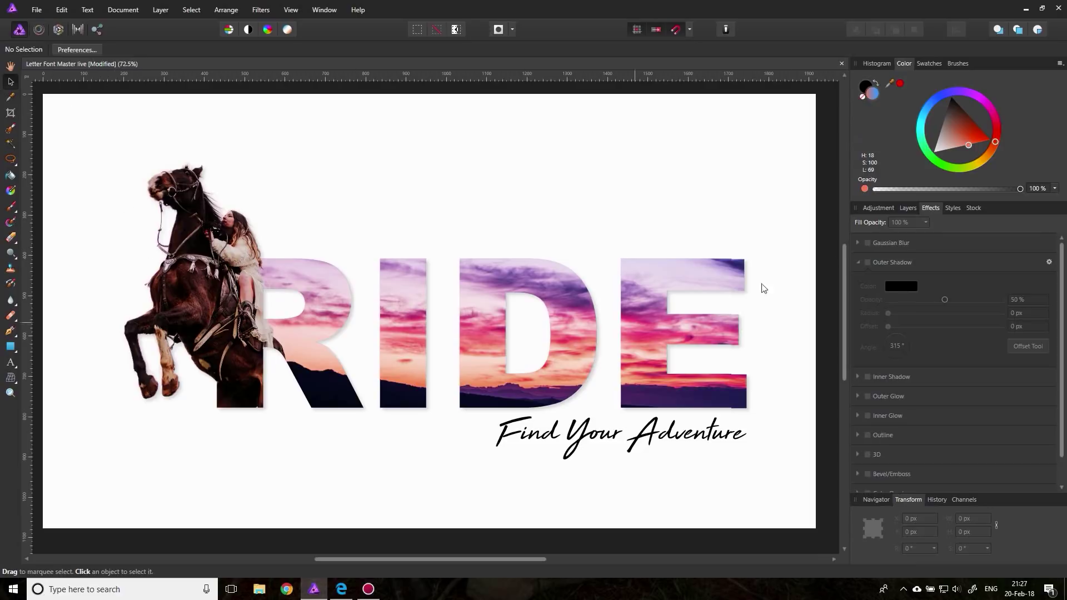
- Switch the right-hand panel back to the Layers list
{"action": "left_click", "coordinate": [907, 208]}
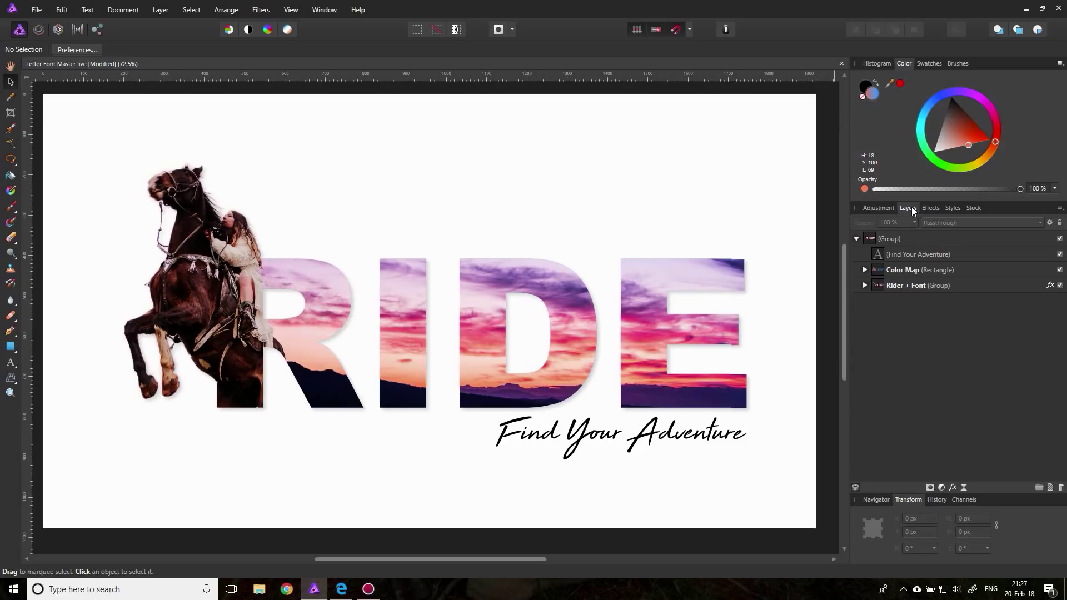
{"action": "left_click", "coordinate": [342, 591]}
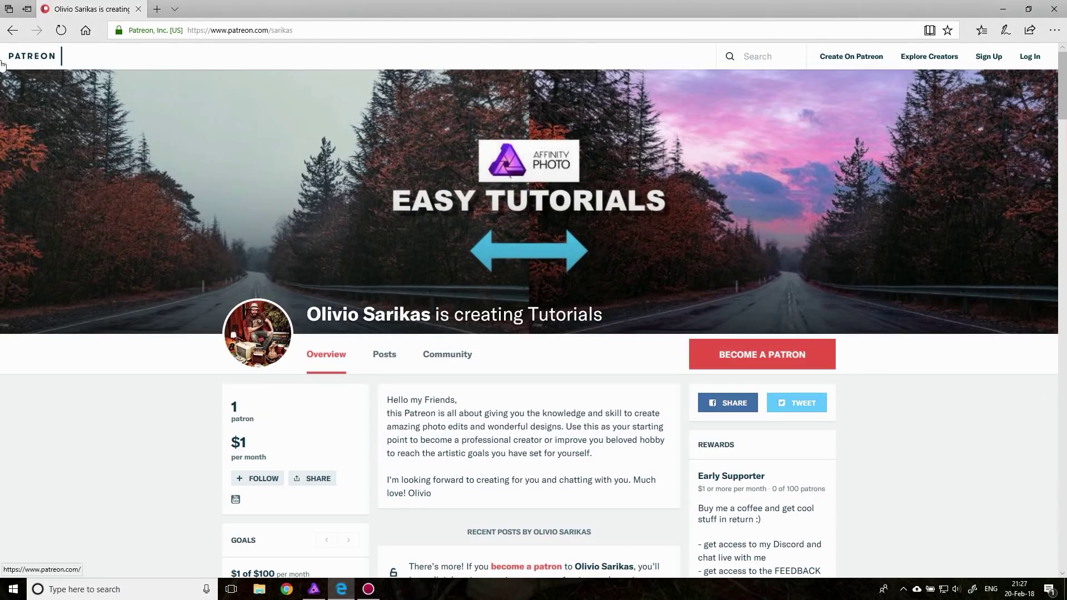
{"action": "scroll", "coordinate": [573, 451], "scroll_direction": "down", "scroll_amount": 4}
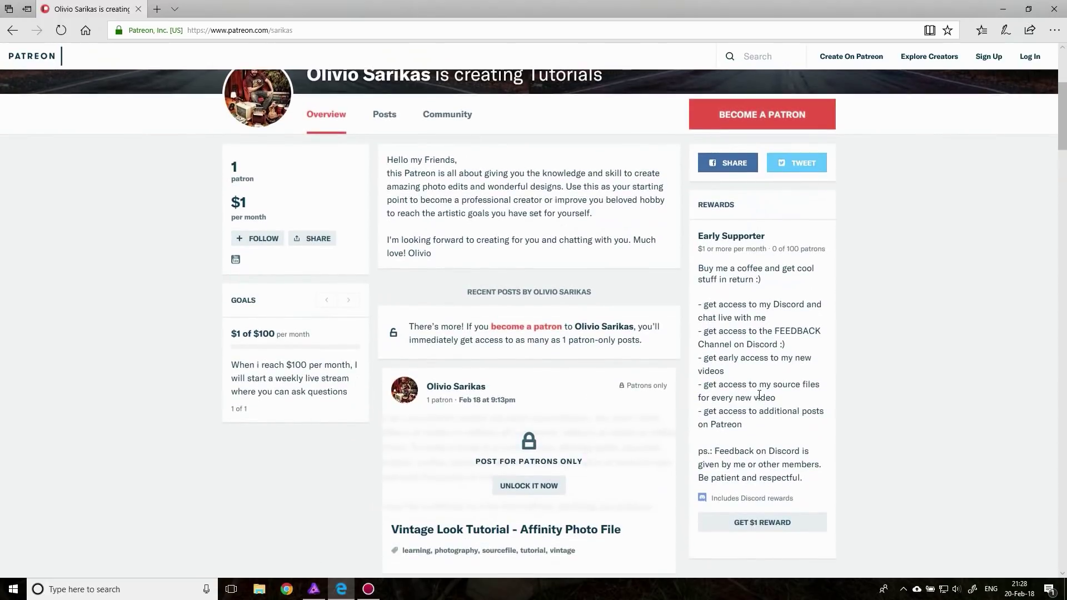
{"action": "left_click_drag", "start_coordinate": [702, 250], "coordinate": [694, 236]}
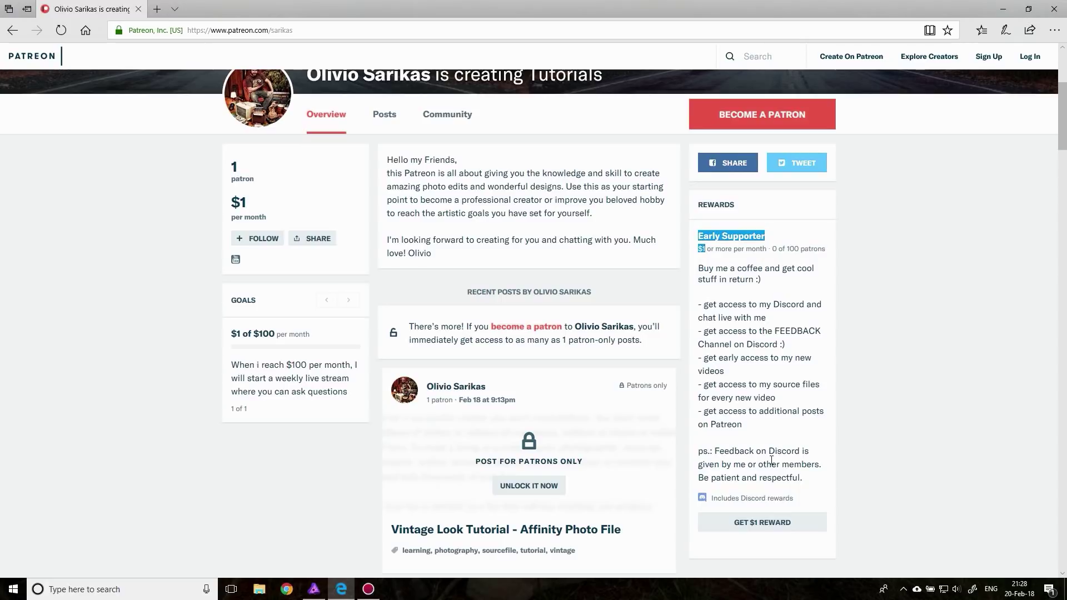
{"action": "scroll", "coordinate": [762, 459], "scroll_direction": "up", "scroll_amount": 1}
{"action": "scroll", "coordinate": [763, 459], "scroll_direction": "up", "scroll_amount": 3}
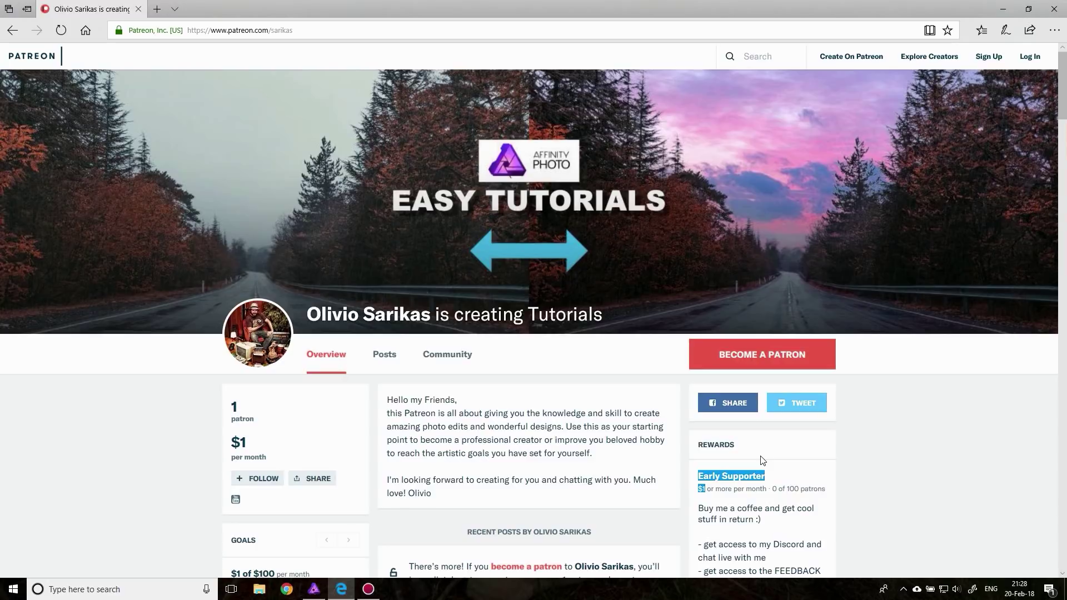
{"action": "left_click", "coordinate": [321, 594]}
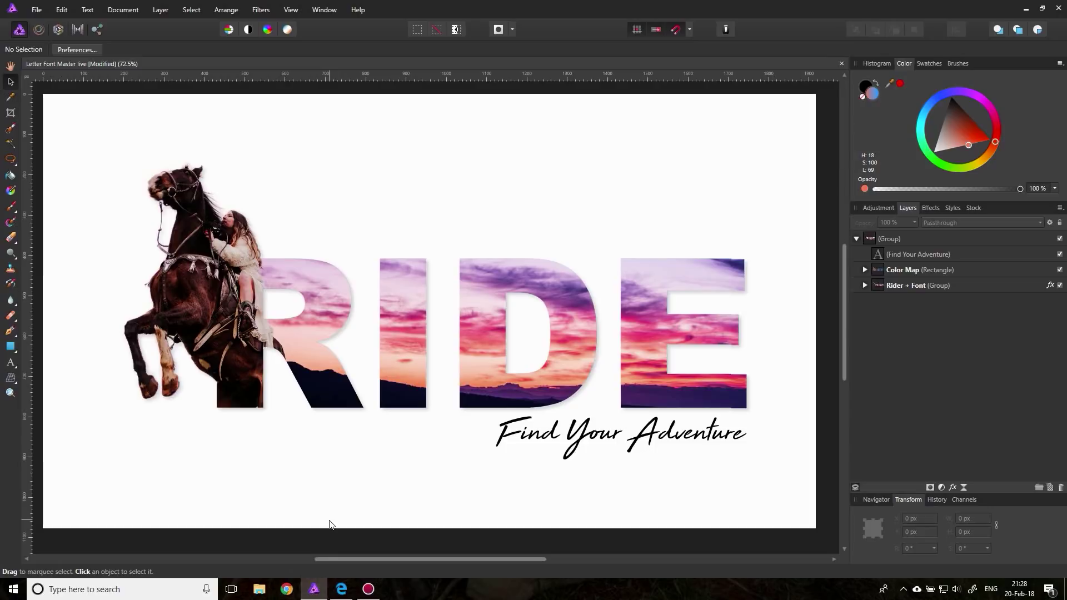